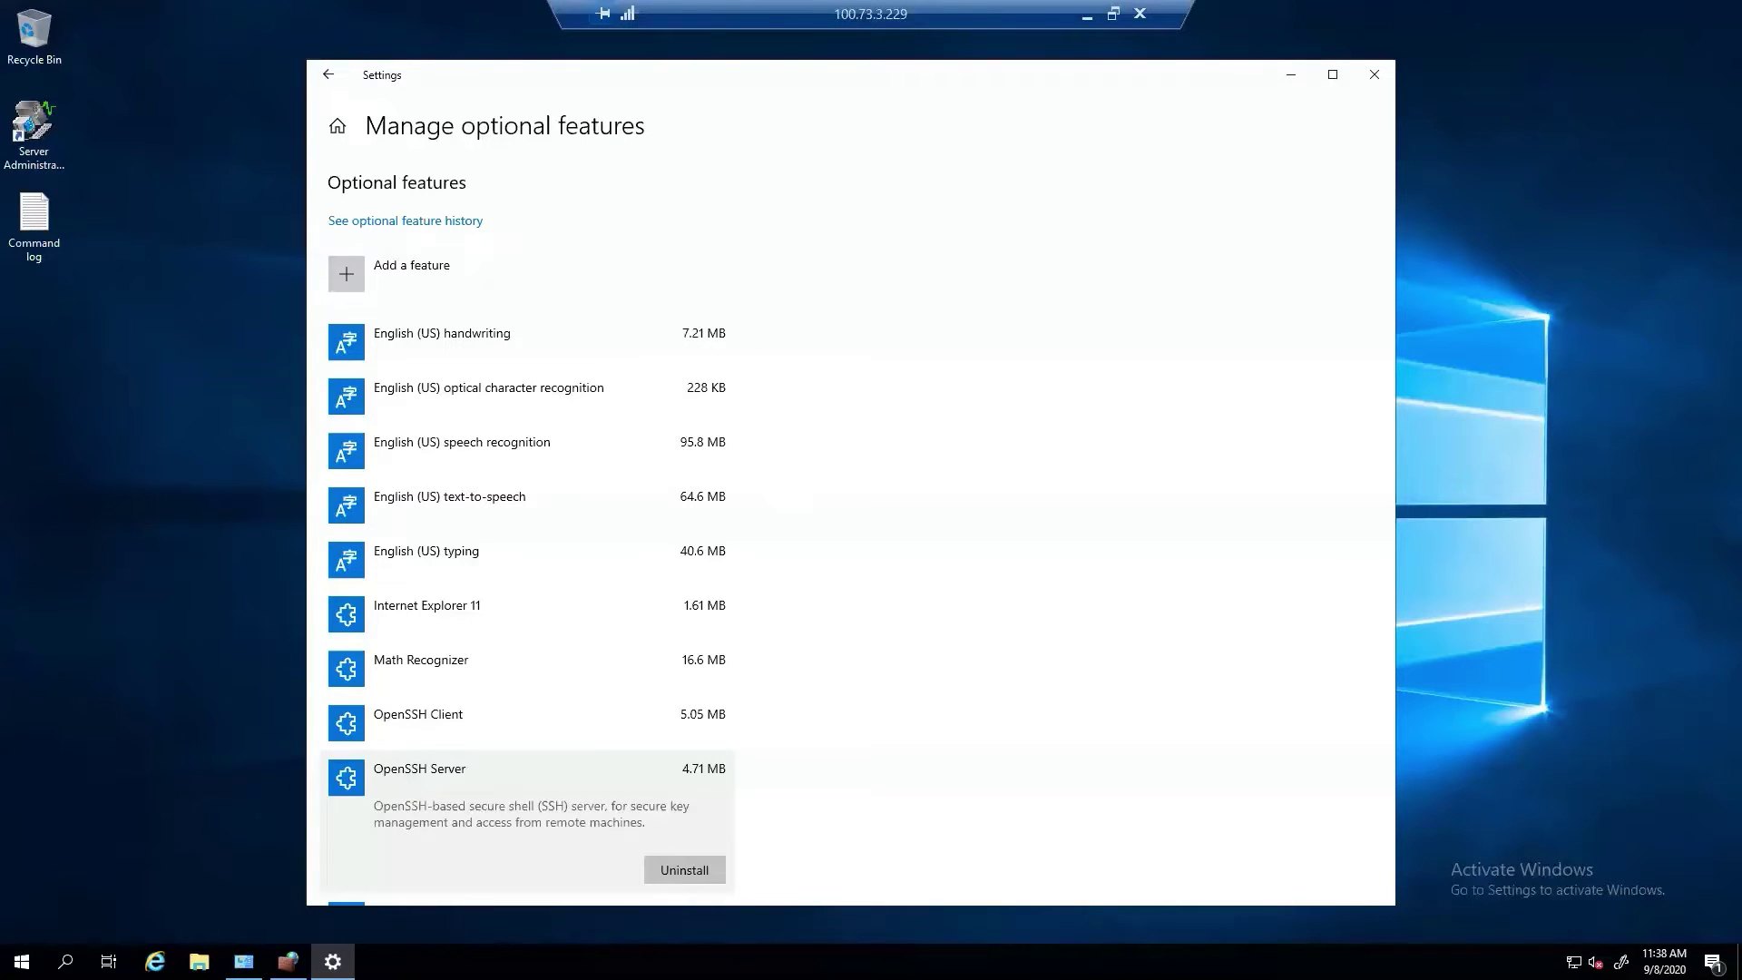
key("super")
type("settings")
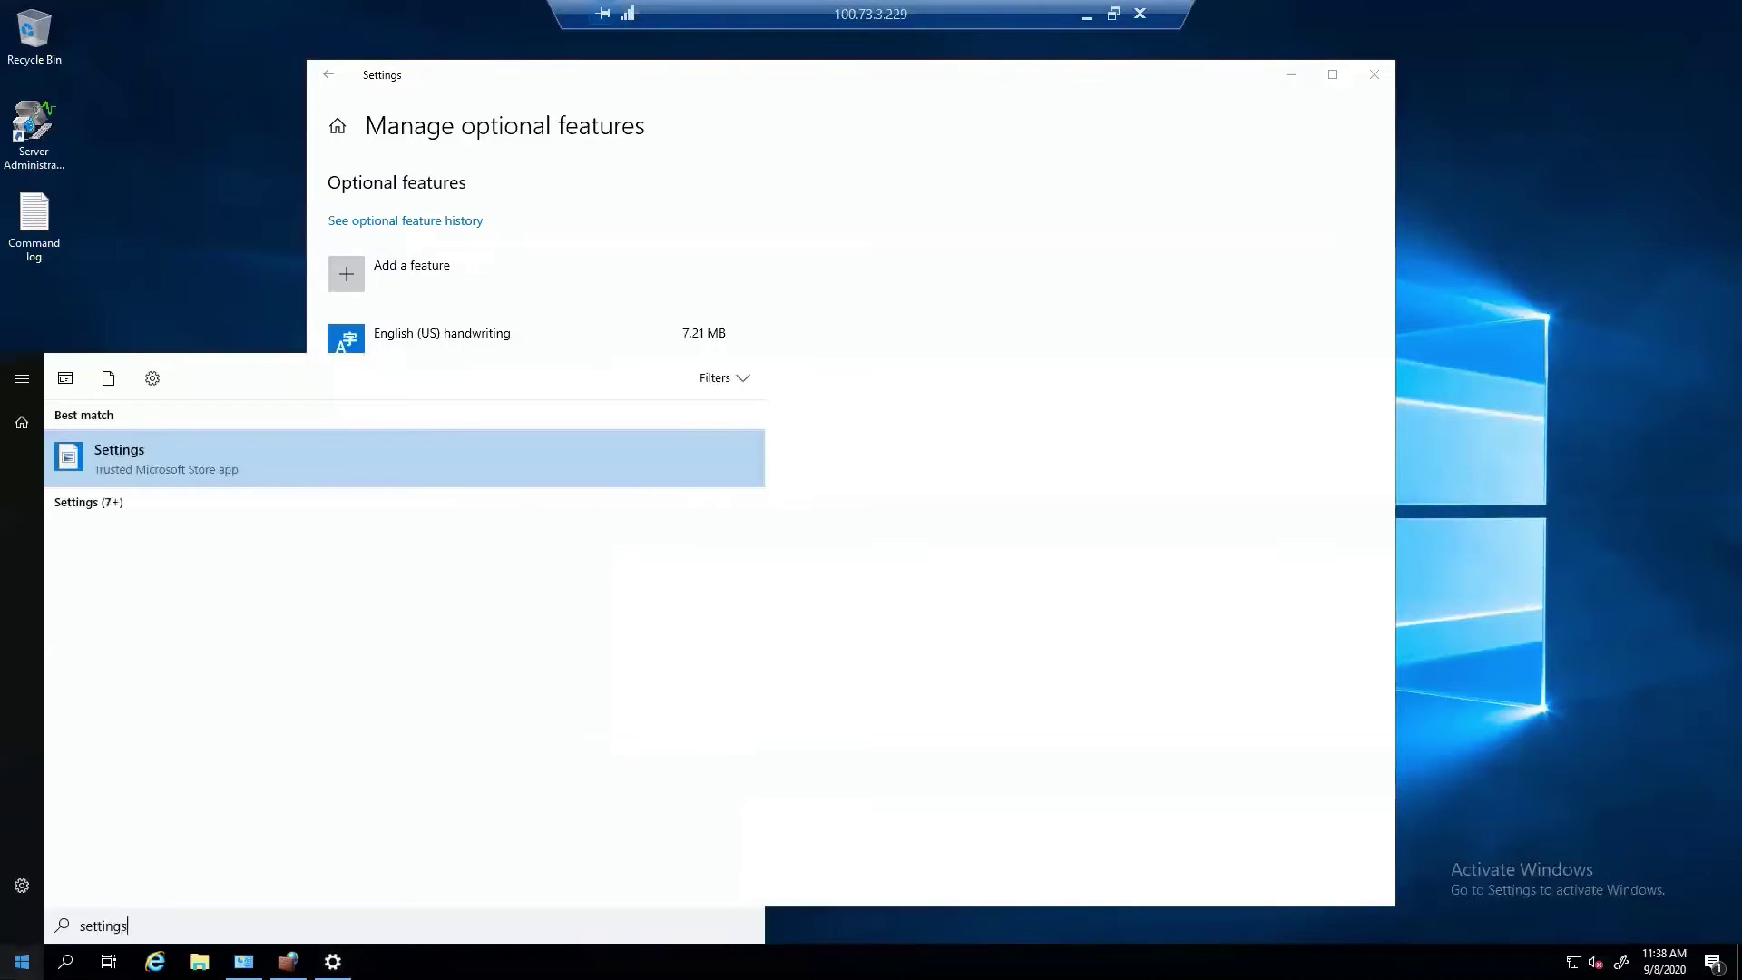
key("Return")
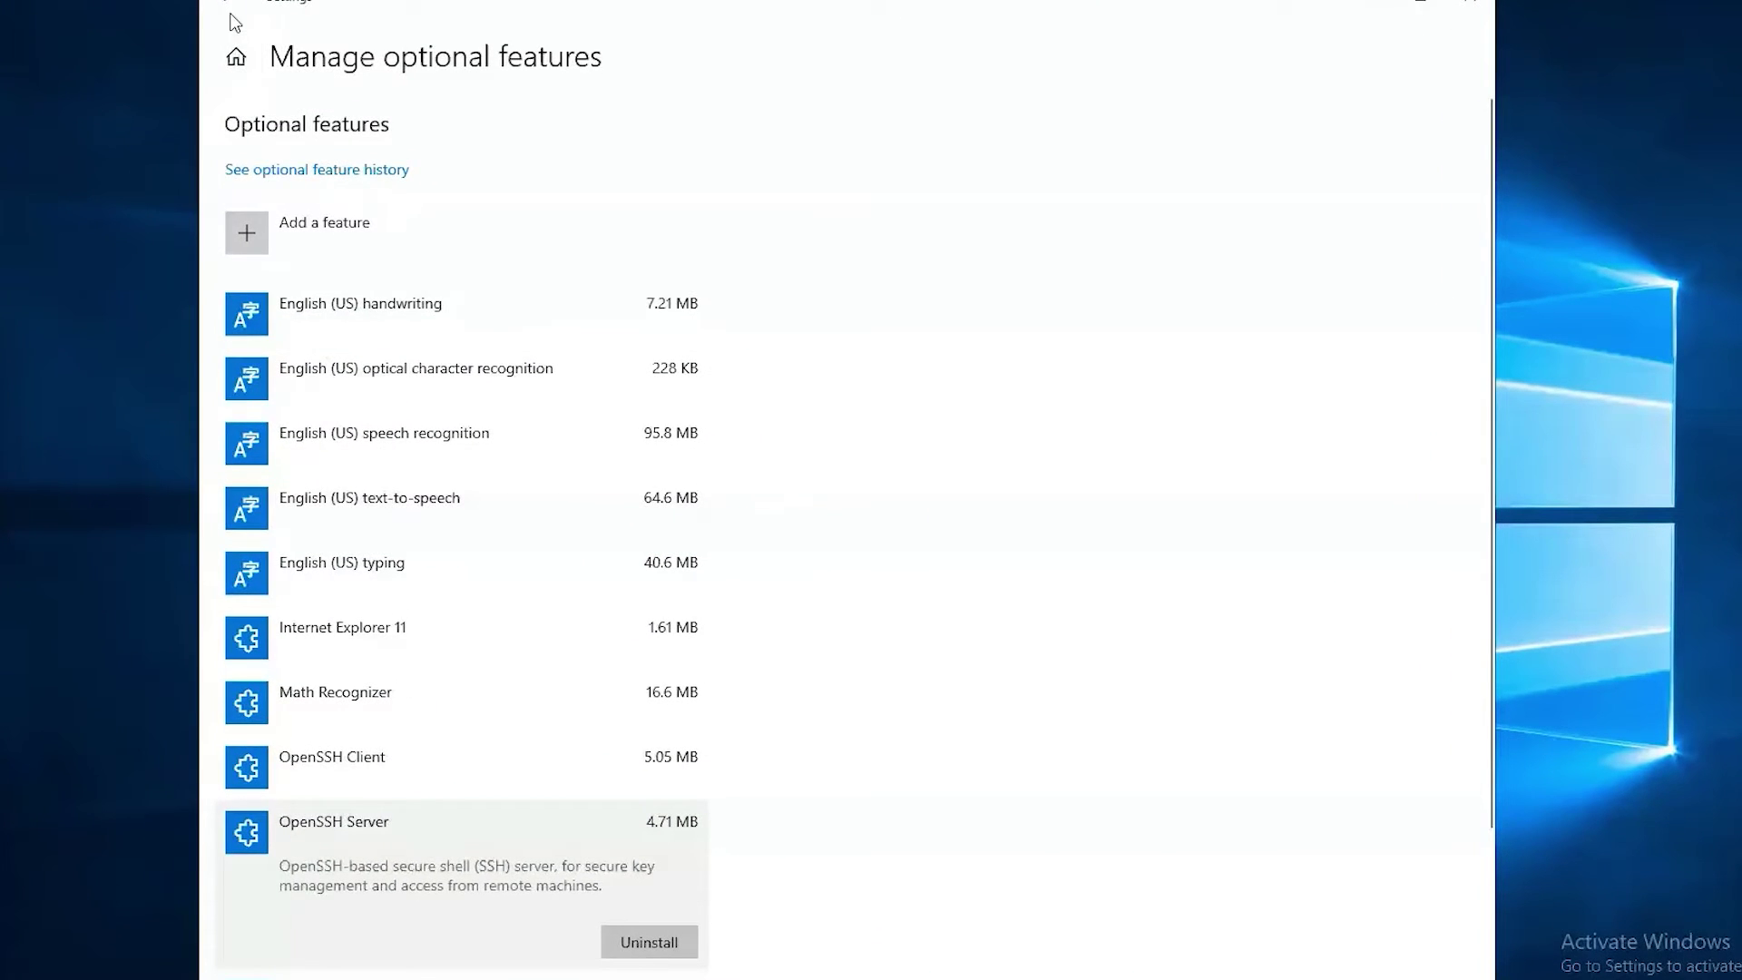
left_click(328, 76)
left_click(232, 5)
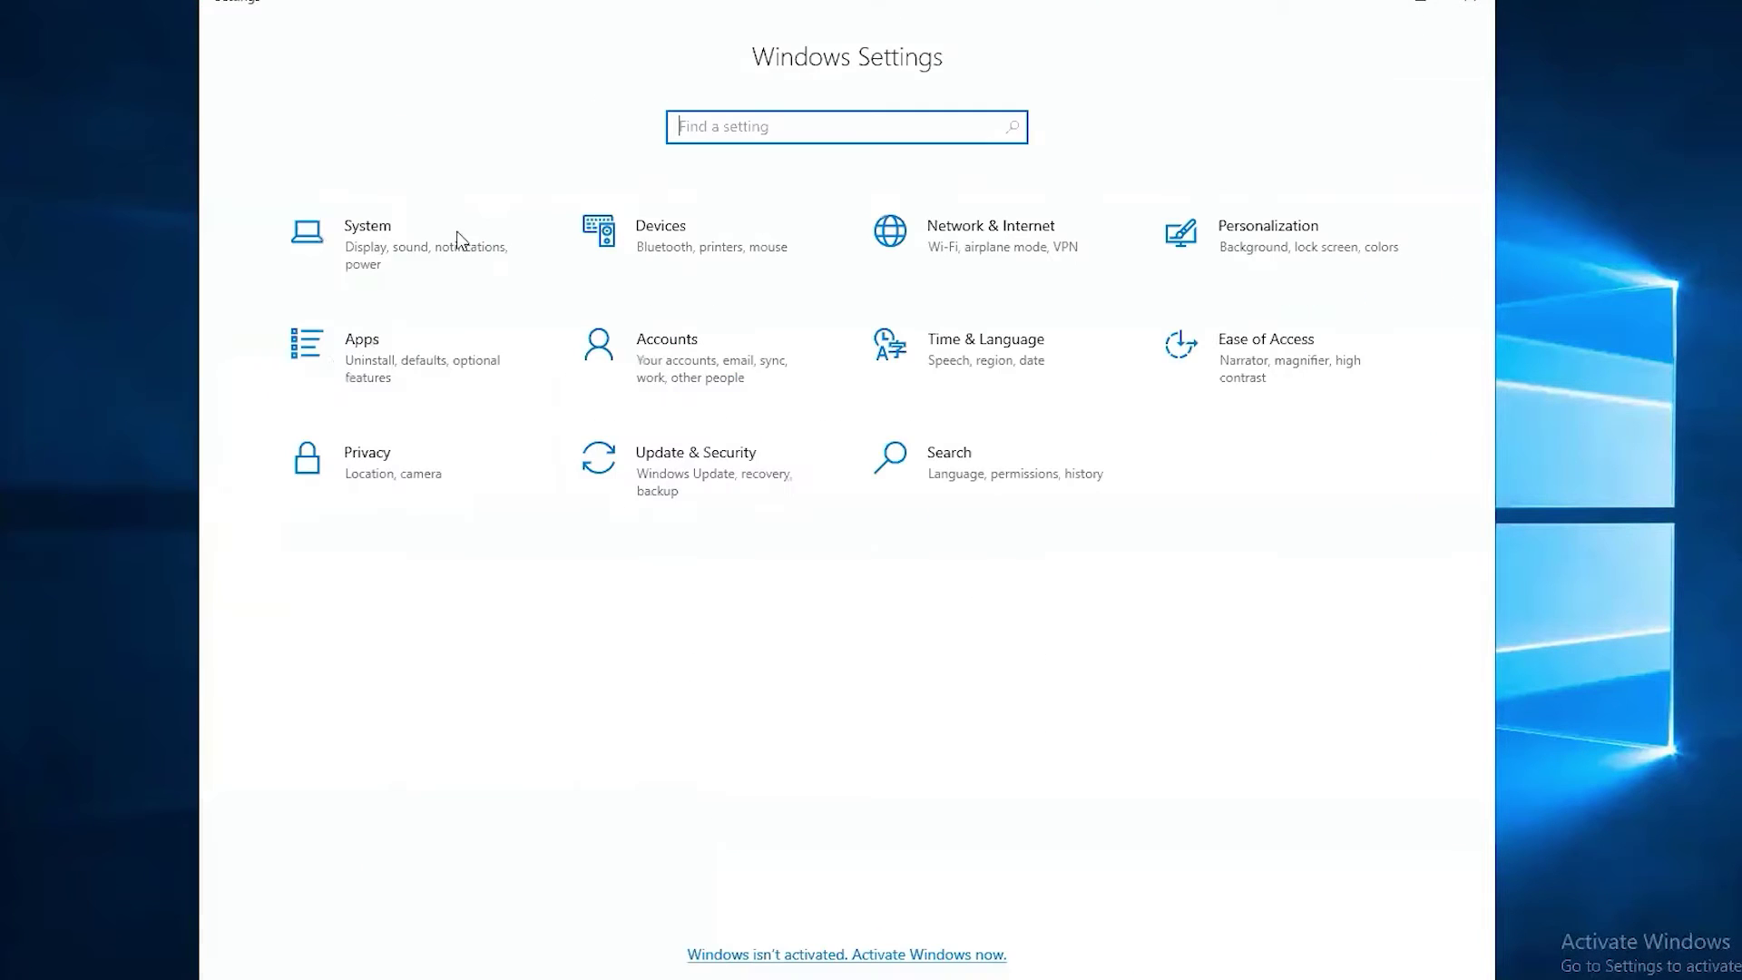
left_click(339, 377)
left_click(675, 342)
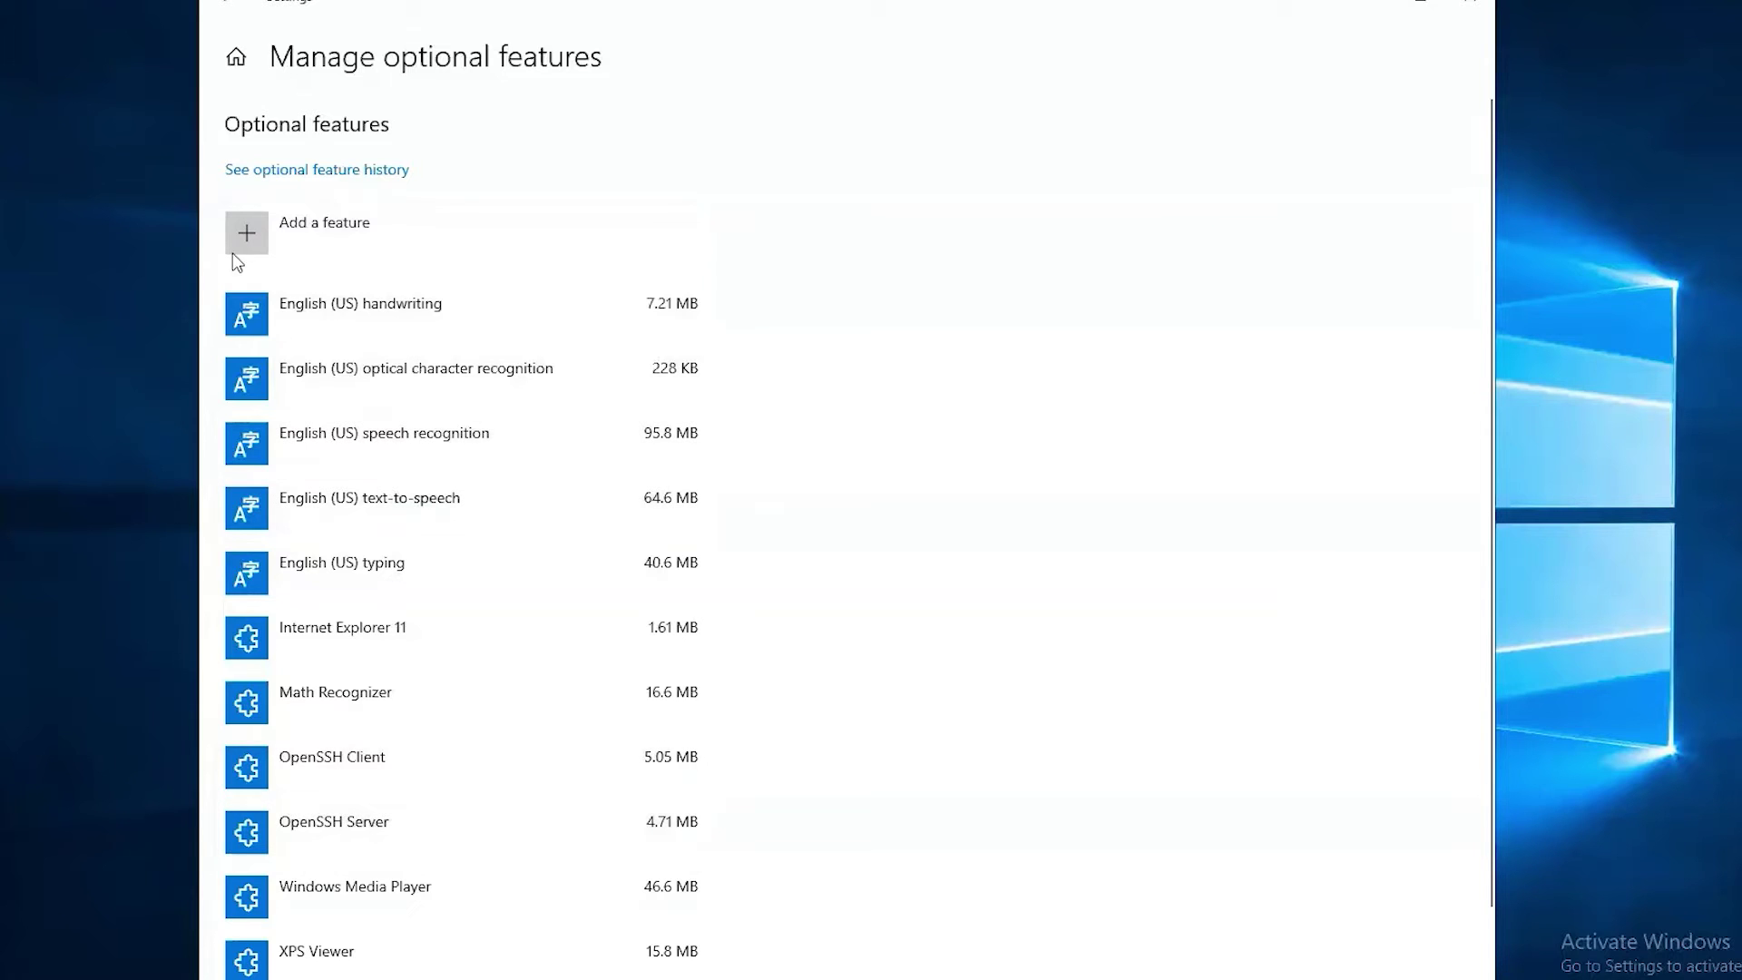
left_click(260, 235)
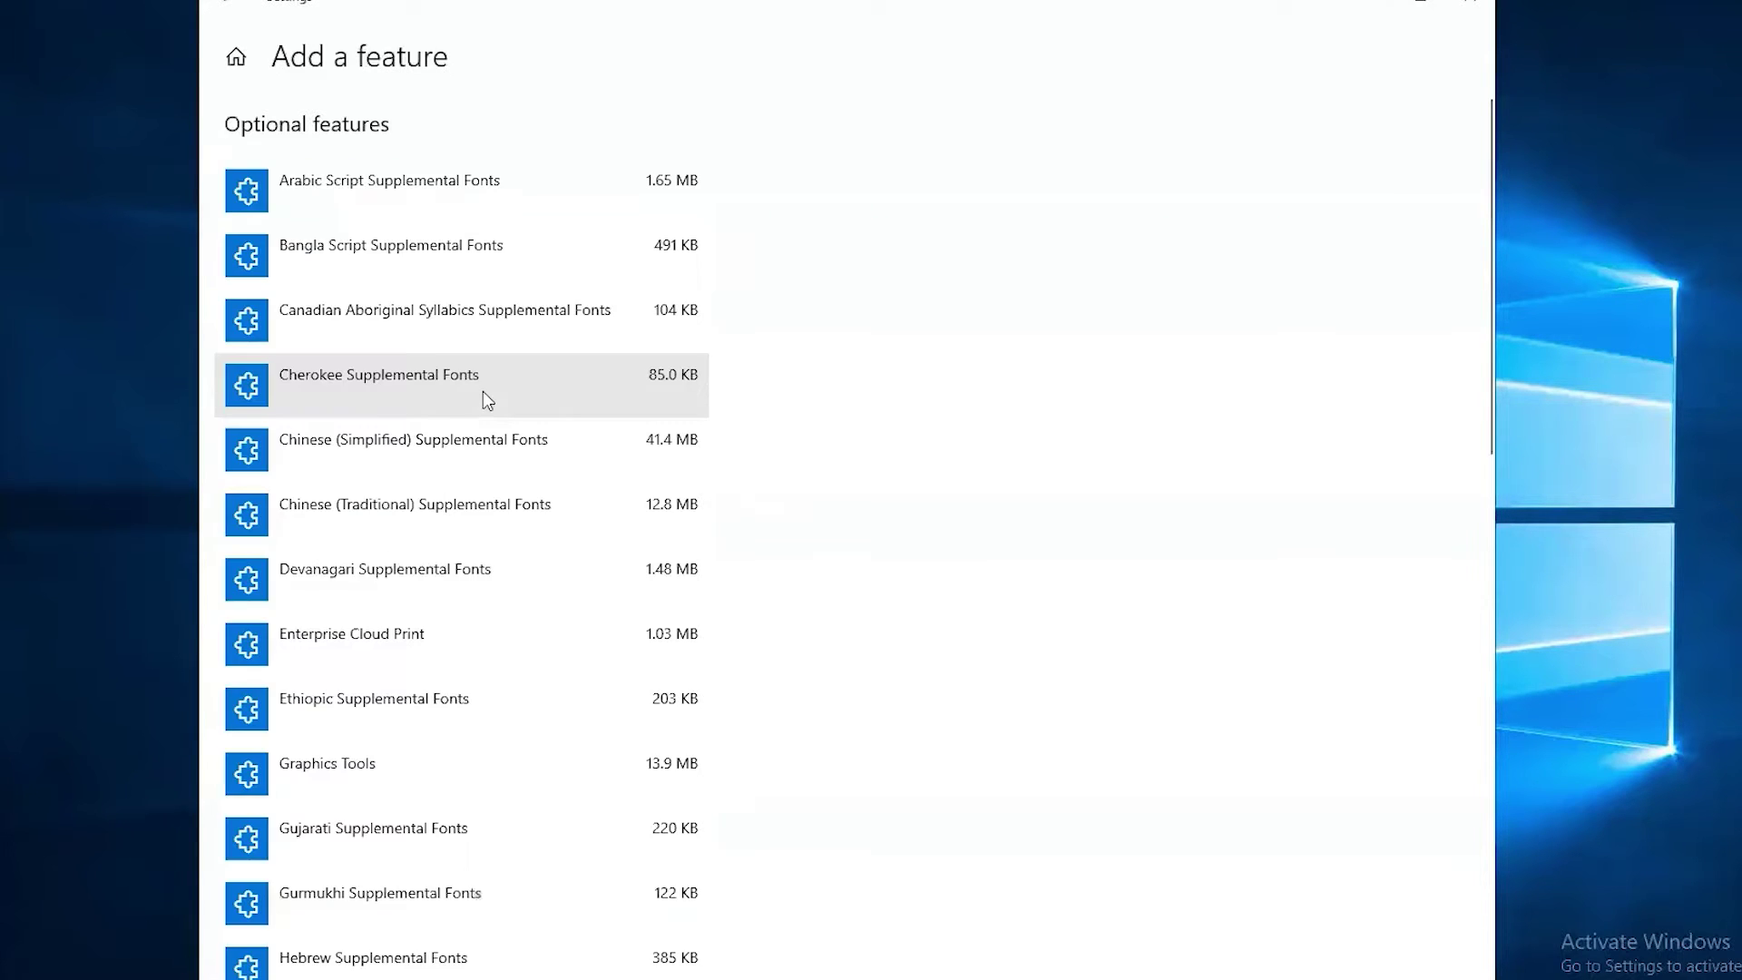
scroll(424, 342, "down", 6)
left_click(411, 426)
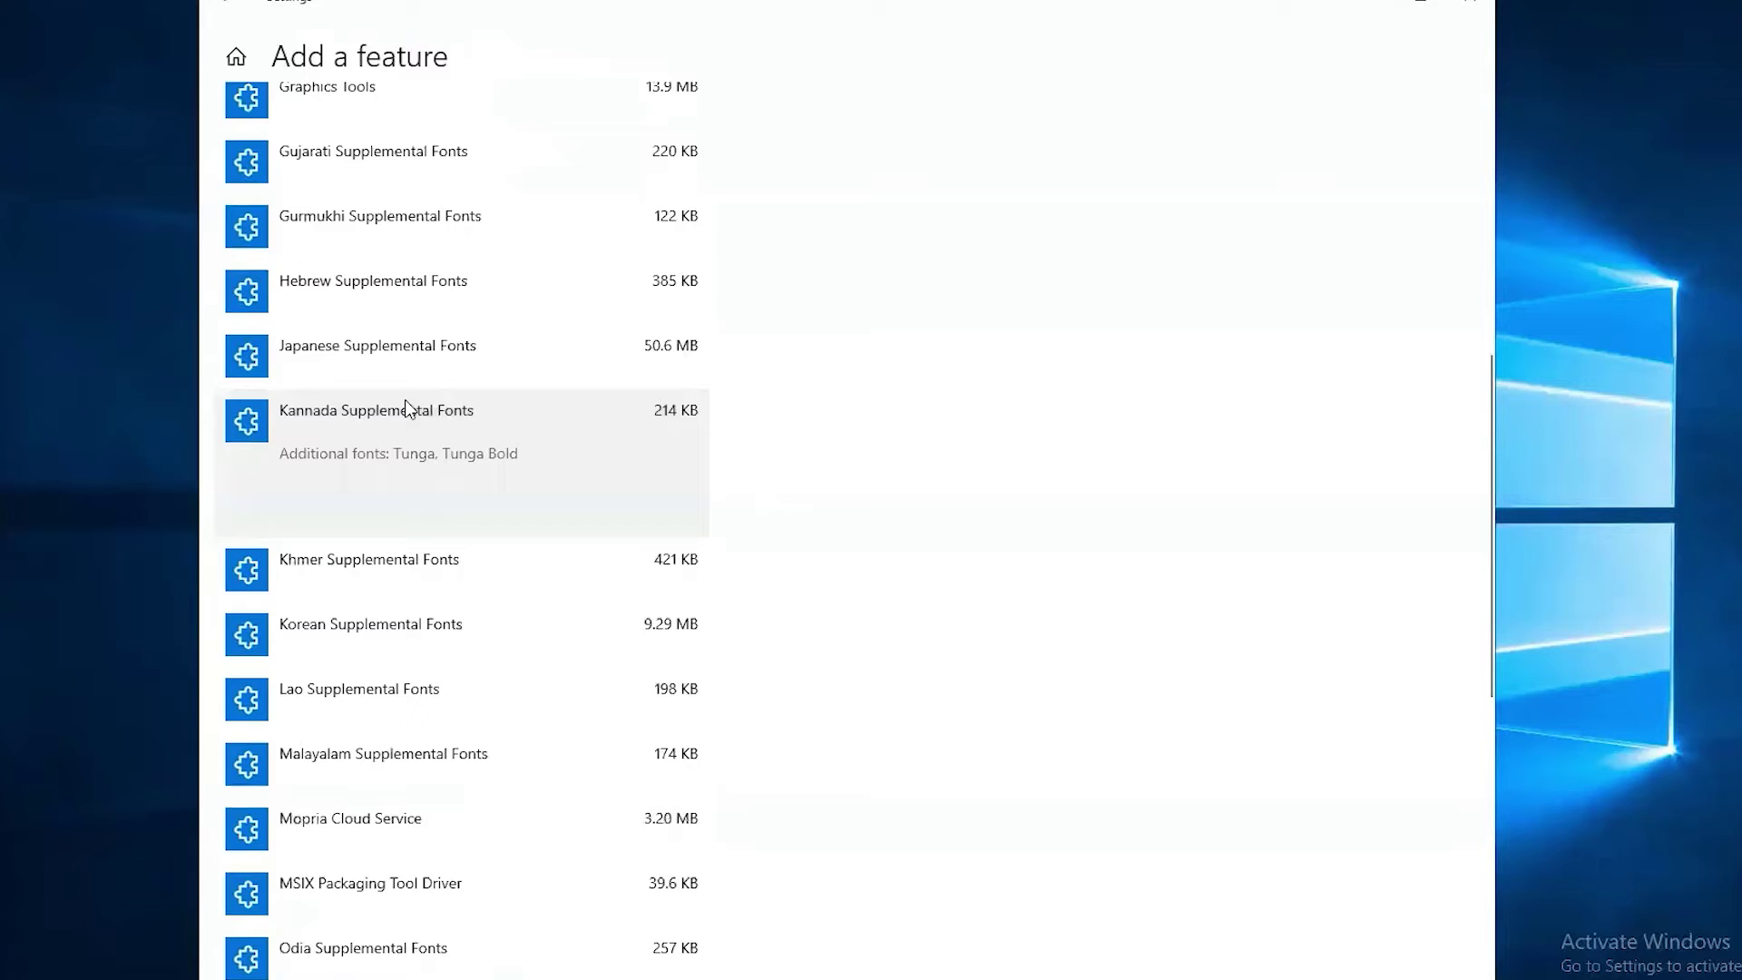
scroll(290, 419, "up", 5)
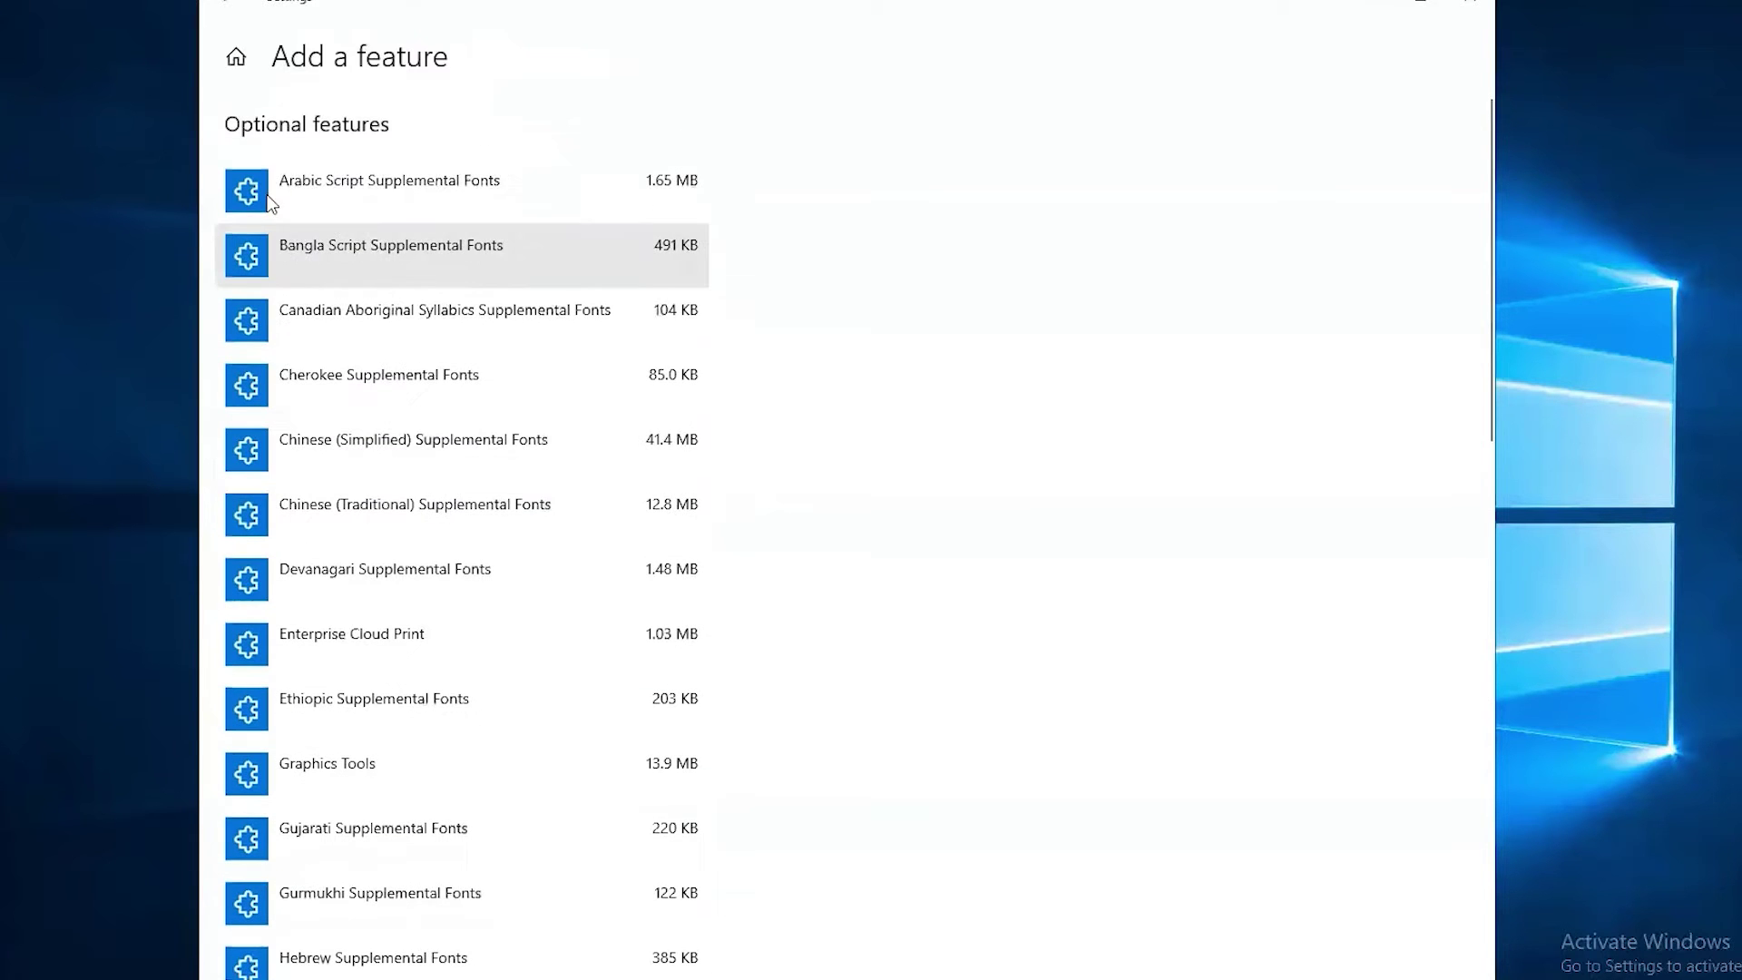
left_click(227, 4)
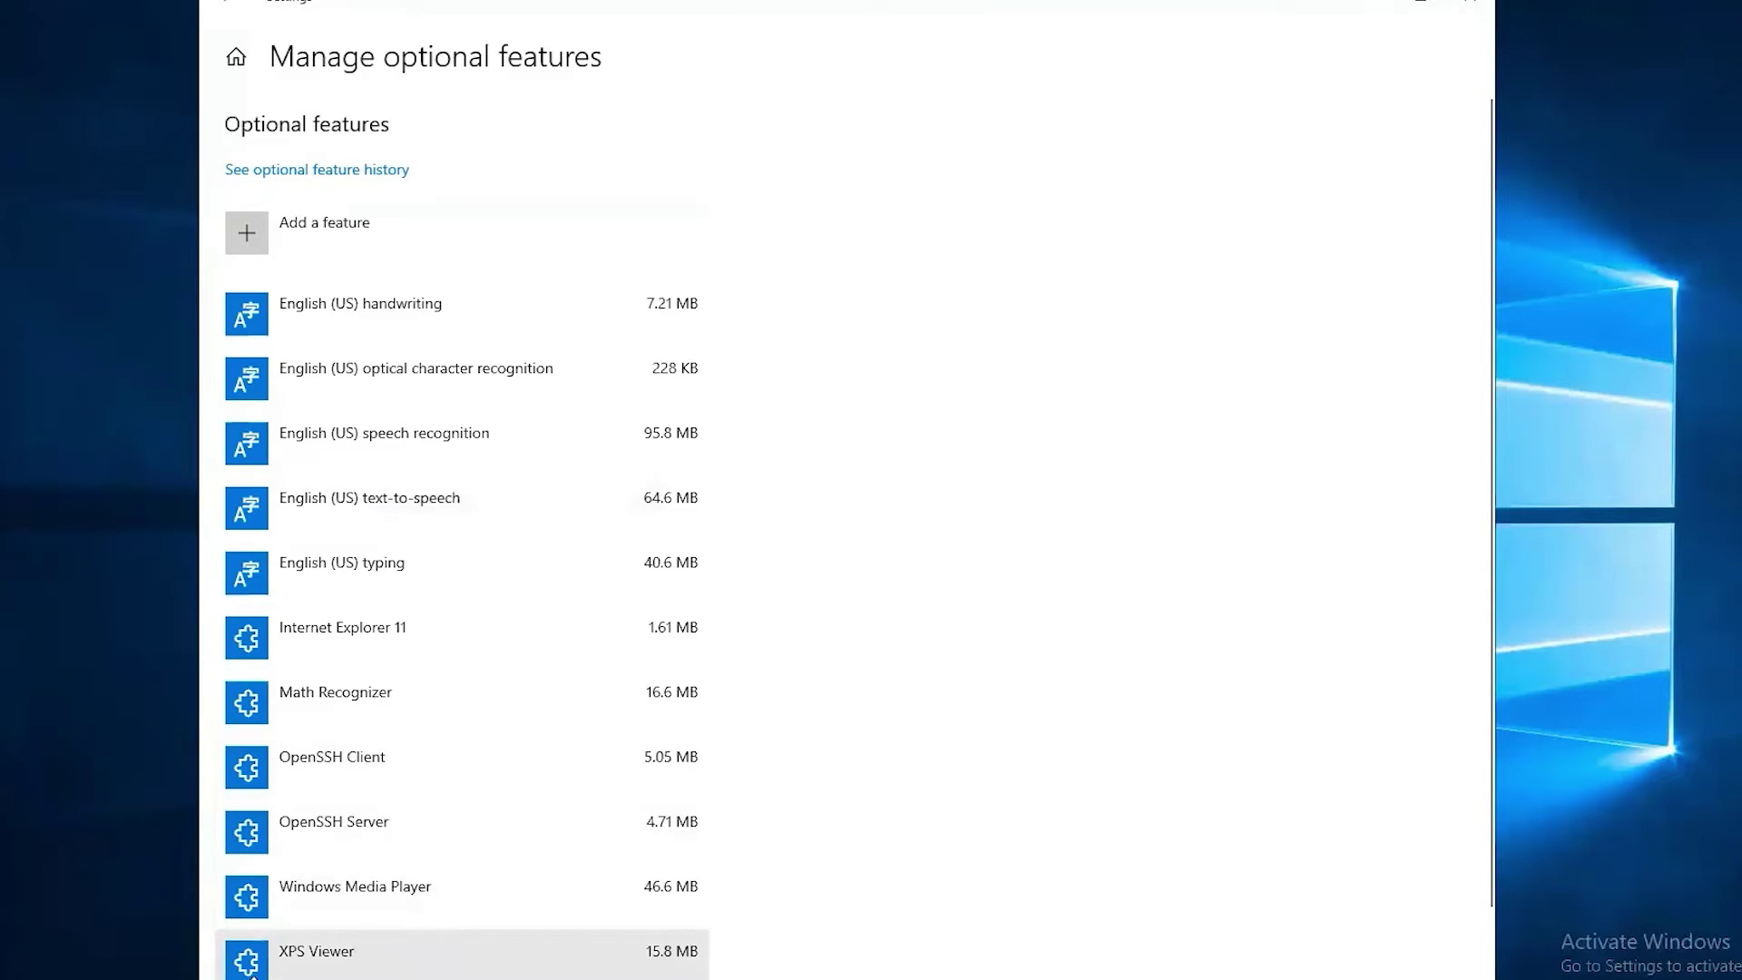
Launch services.msc and find the OpenSSH SSH Server service in the list.
left_click(24, 957)
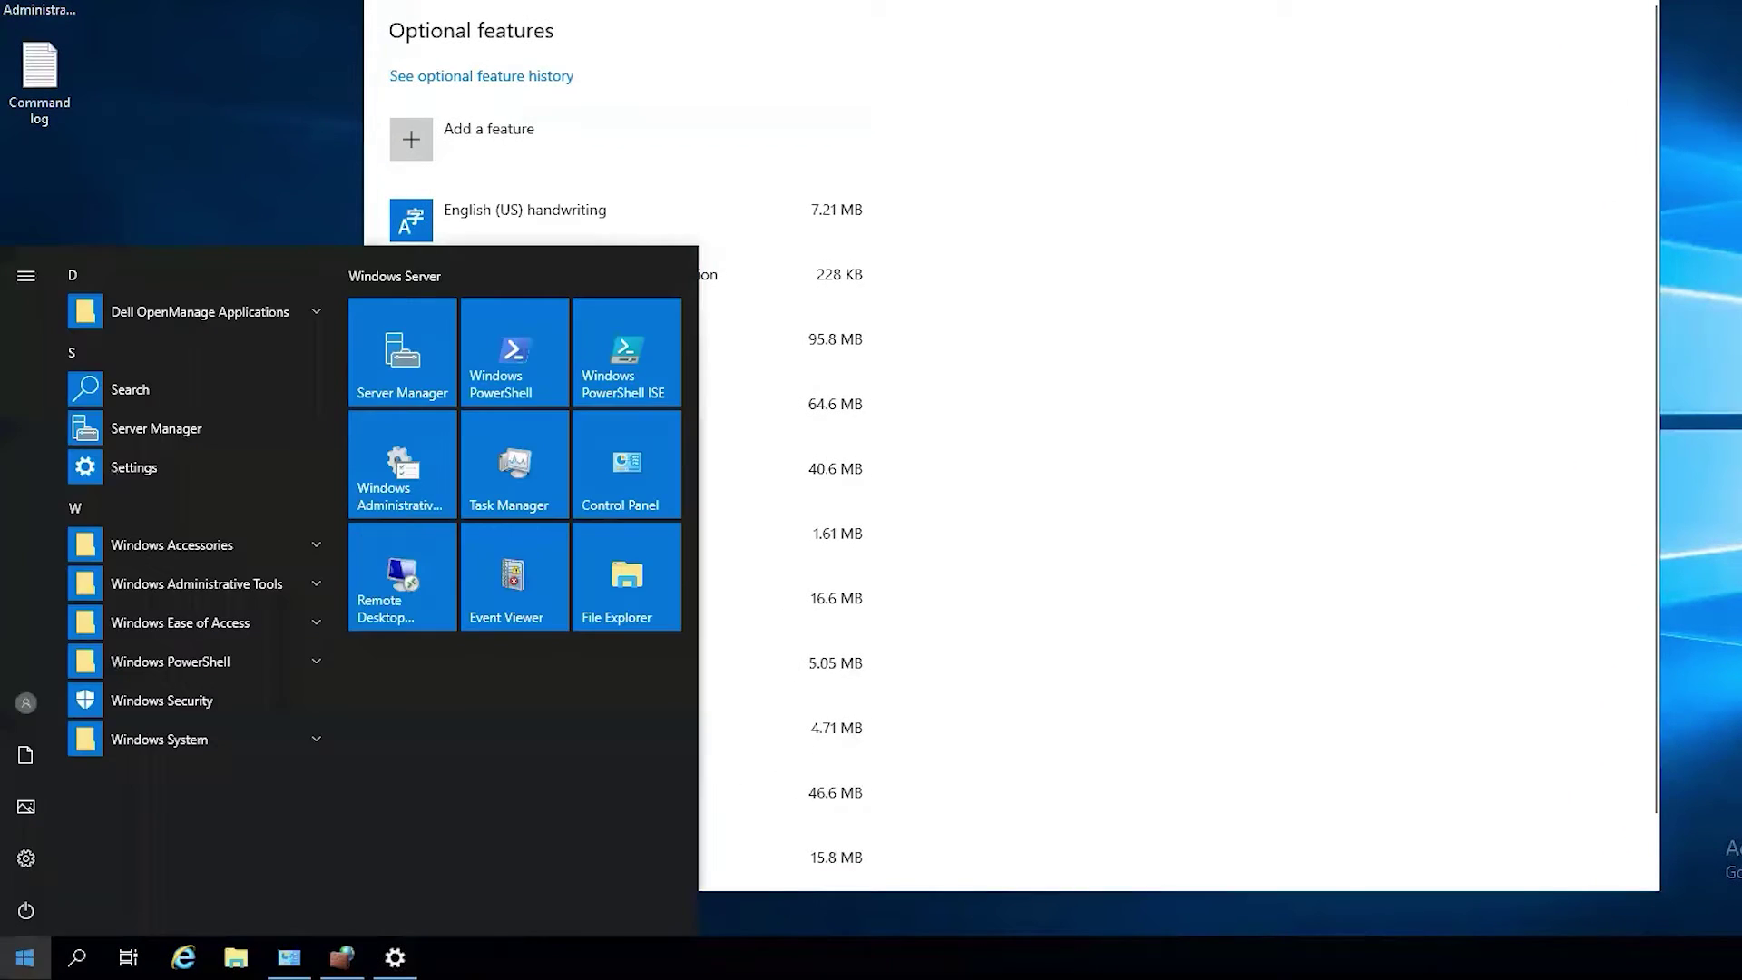
type("services.msc")
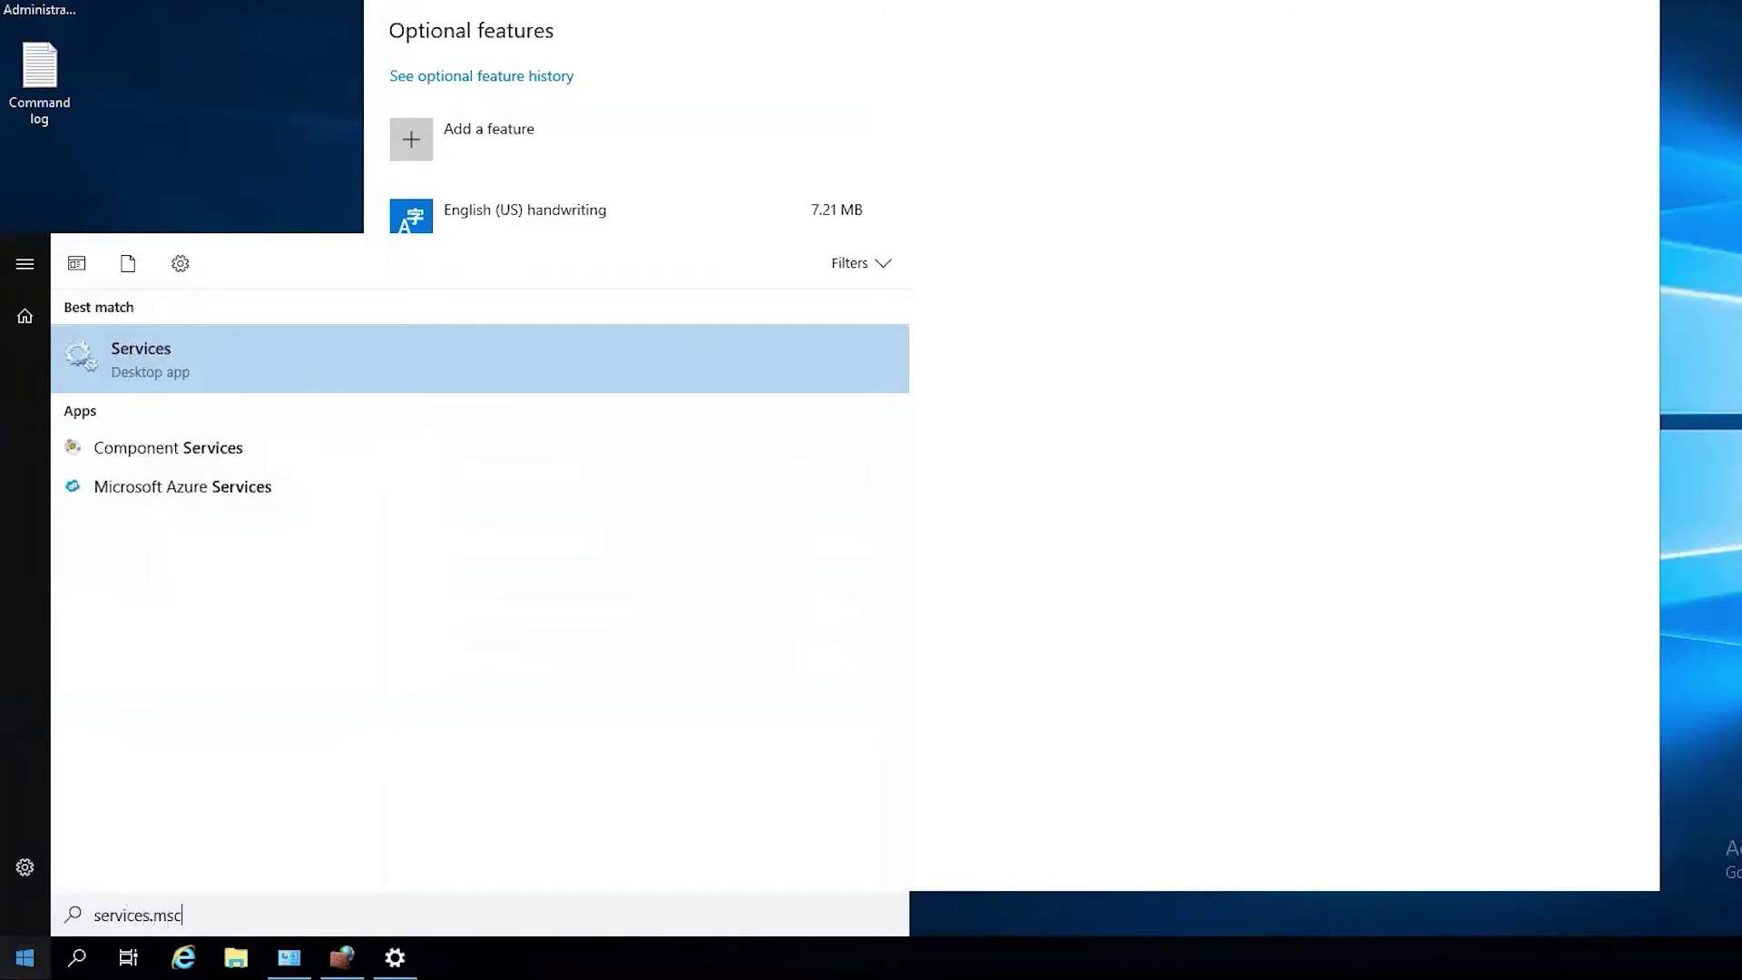
key("Return")
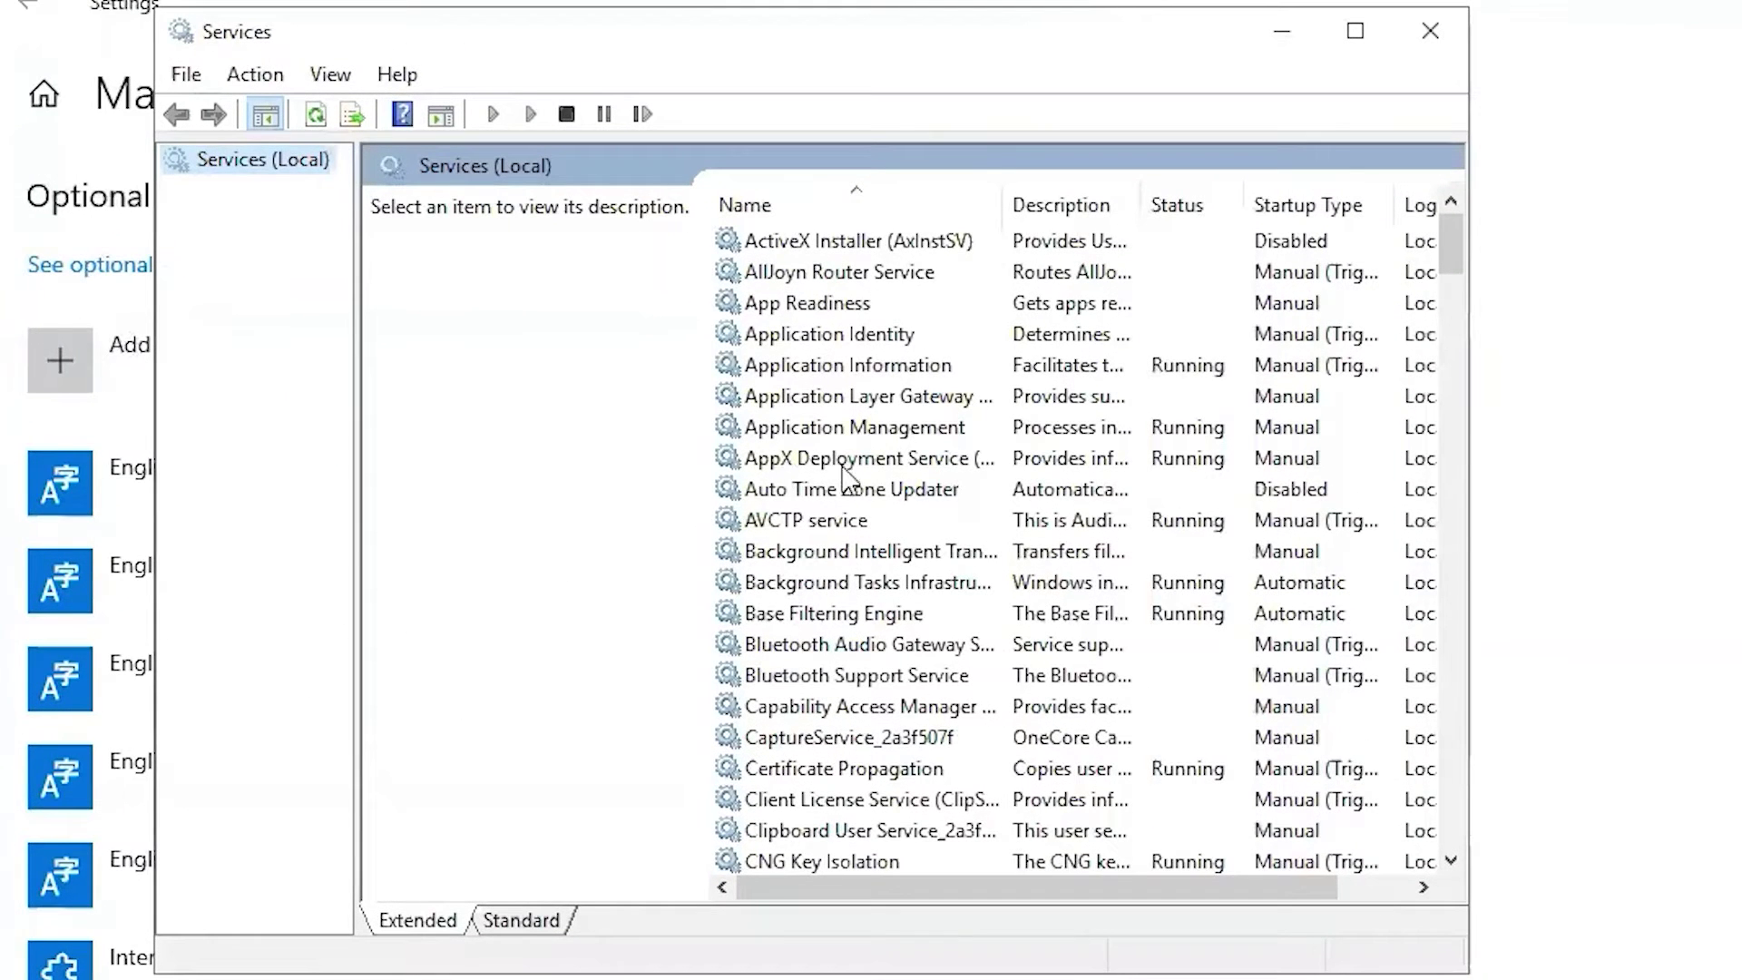
left_click(857, 464)
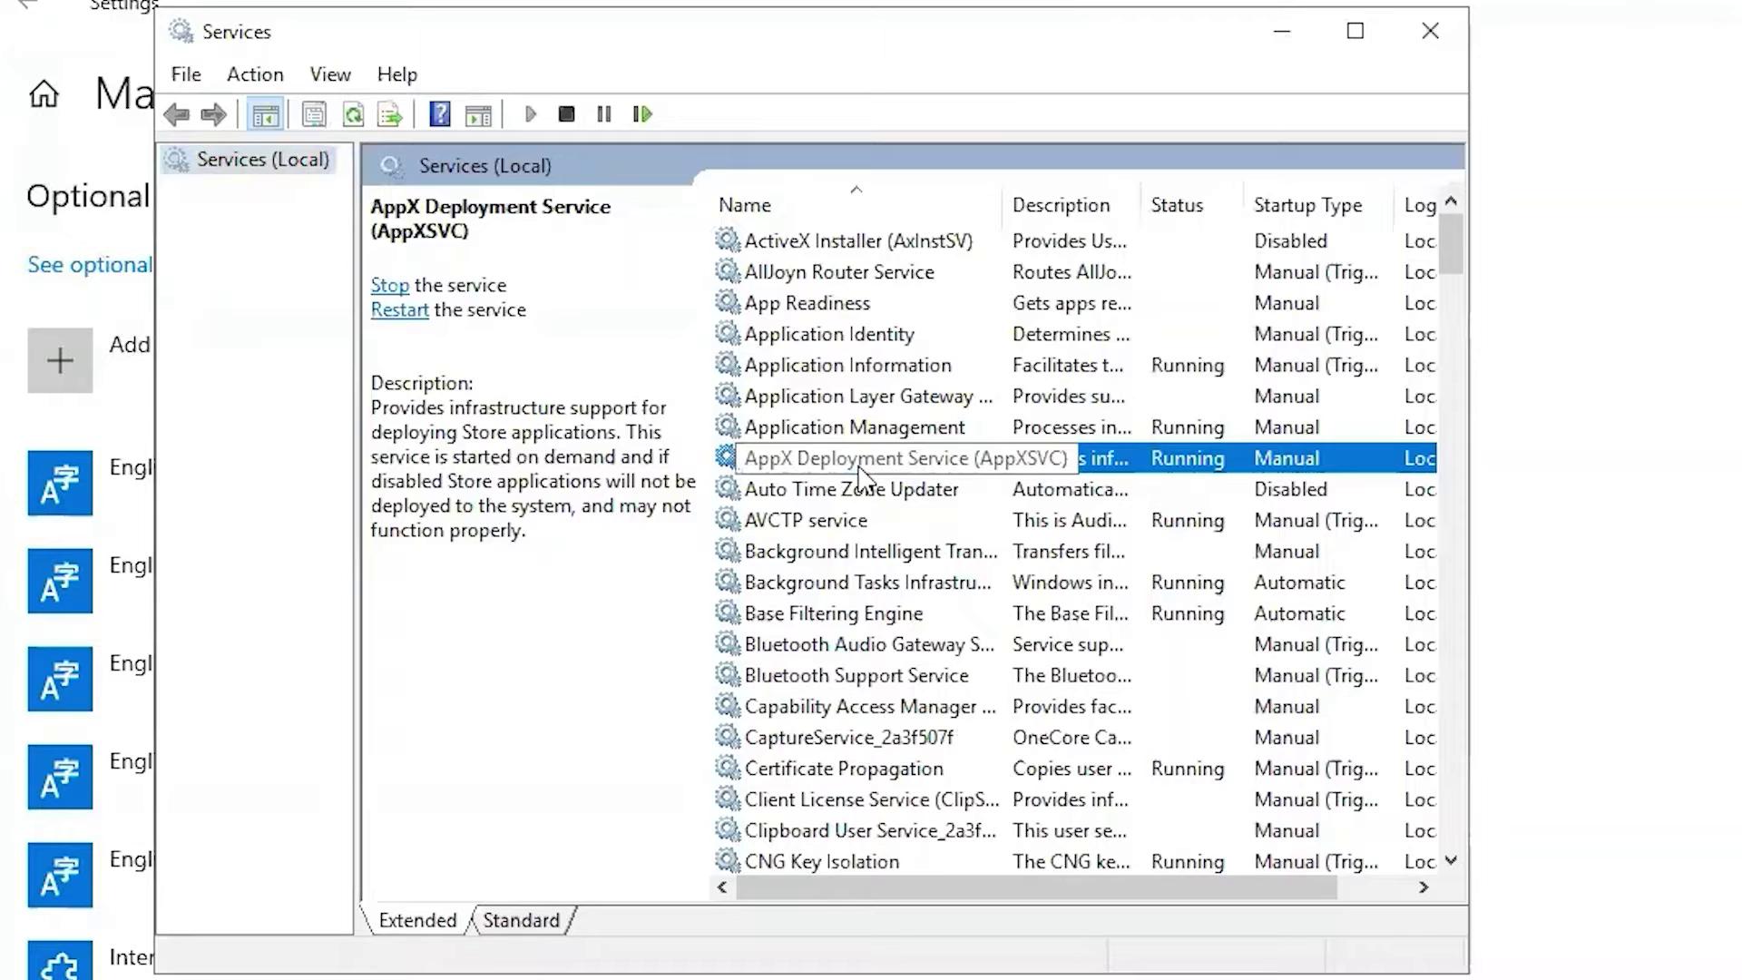
key("o")
left_click(853, 274)
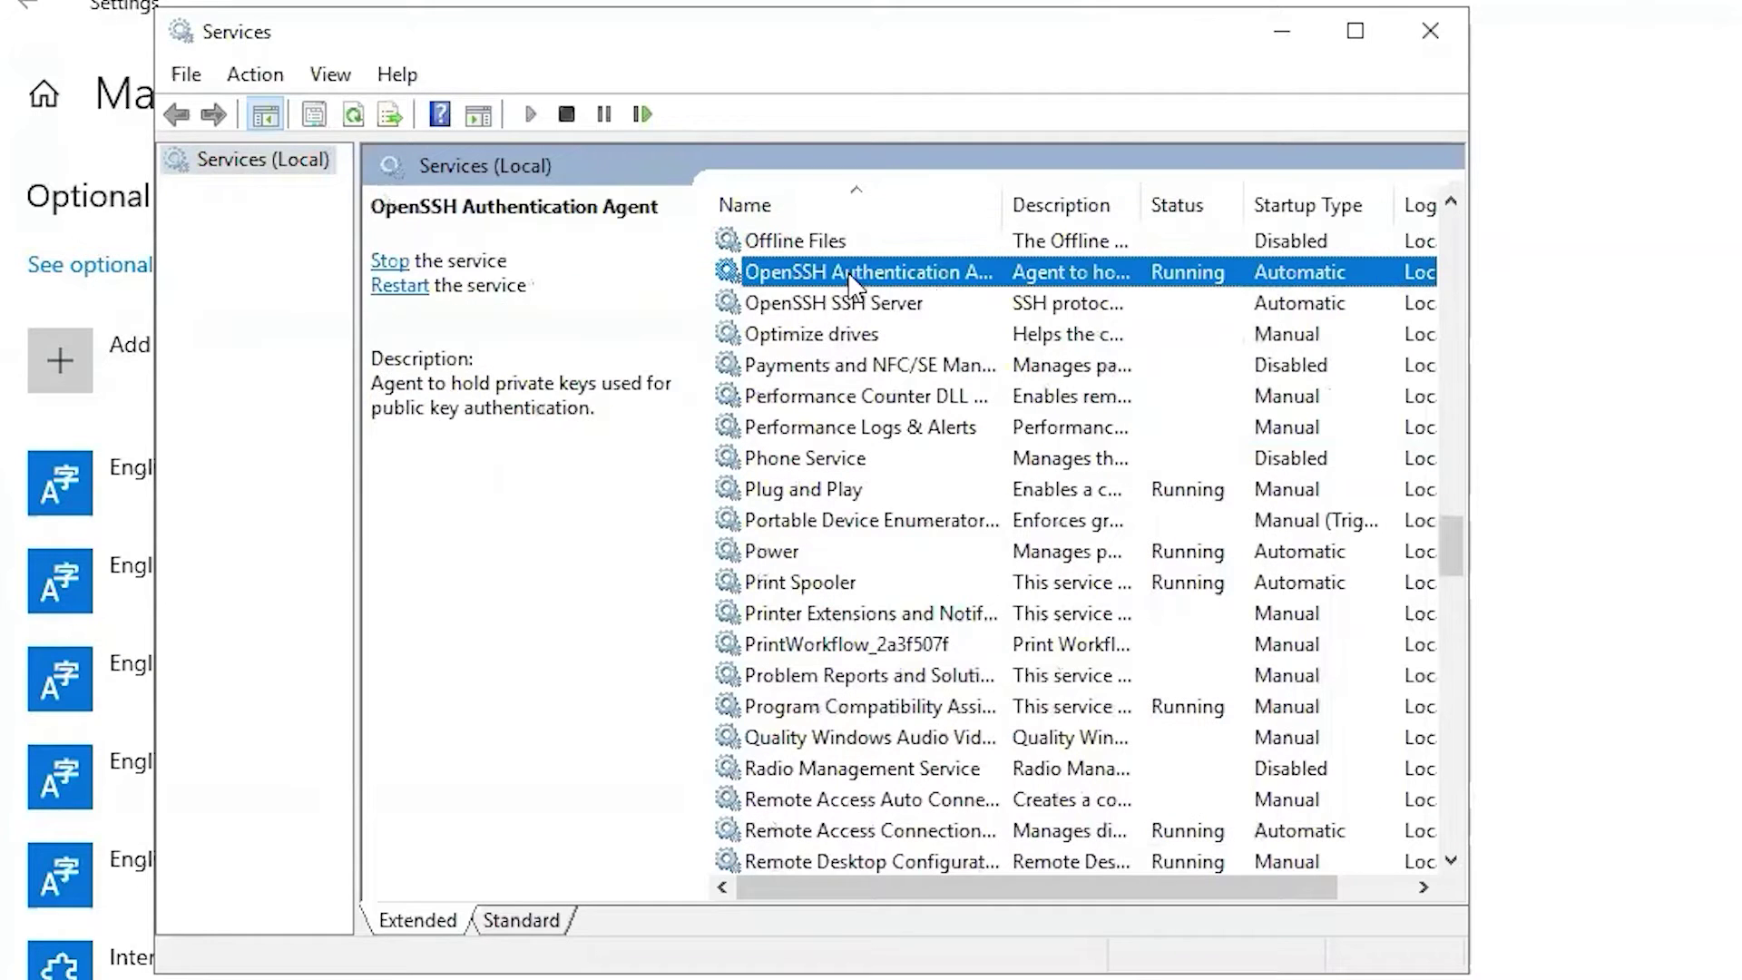
left_click(894, 306)
Start OpenSSH SSH Server, keep its startup type Automatic, and apply the settings.
double_click(927, 307)
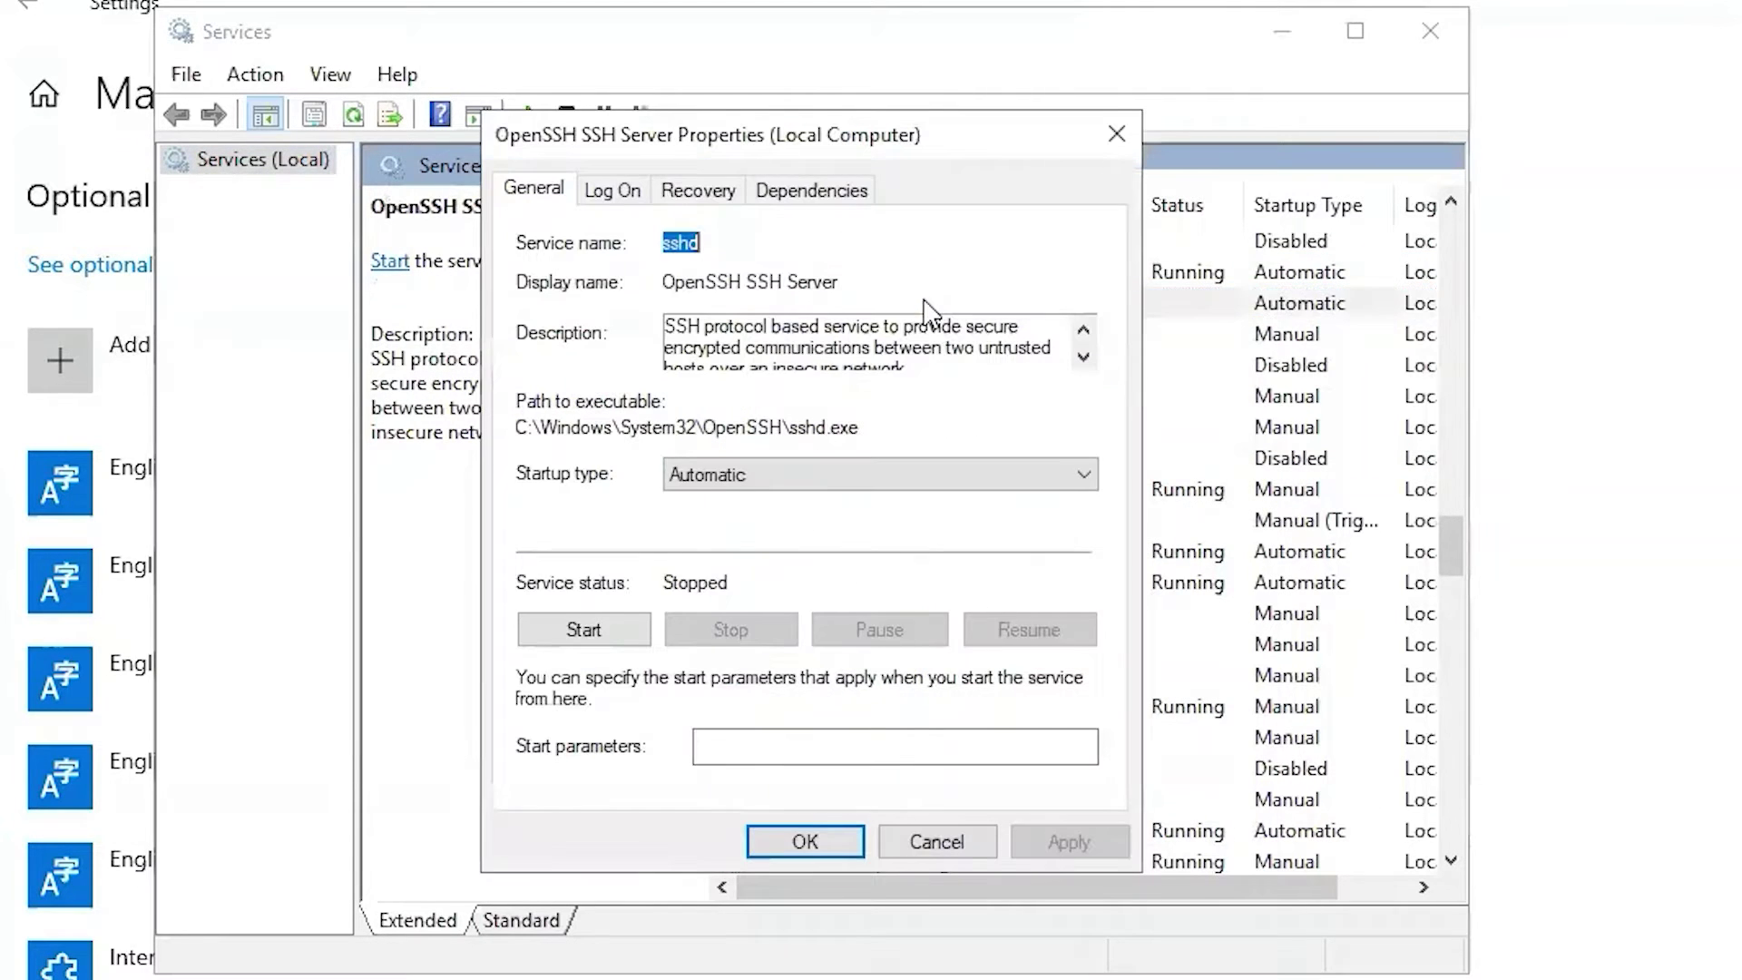
left_click(628, 629)
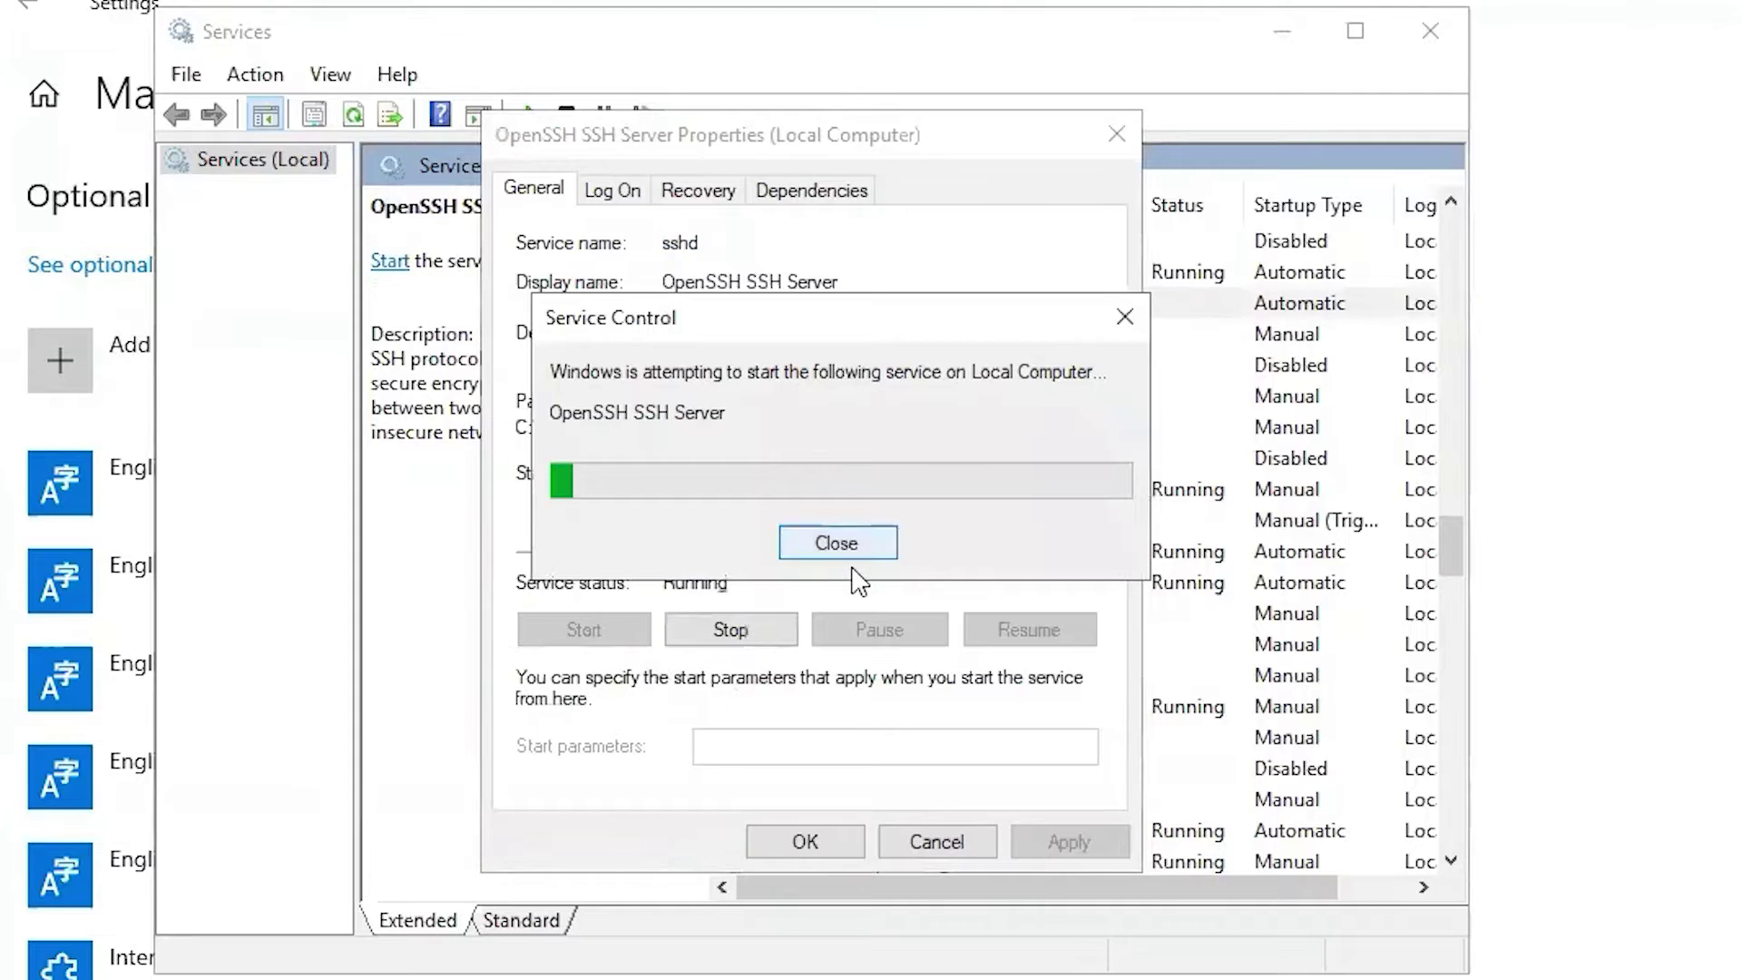
left_click(853, 476)
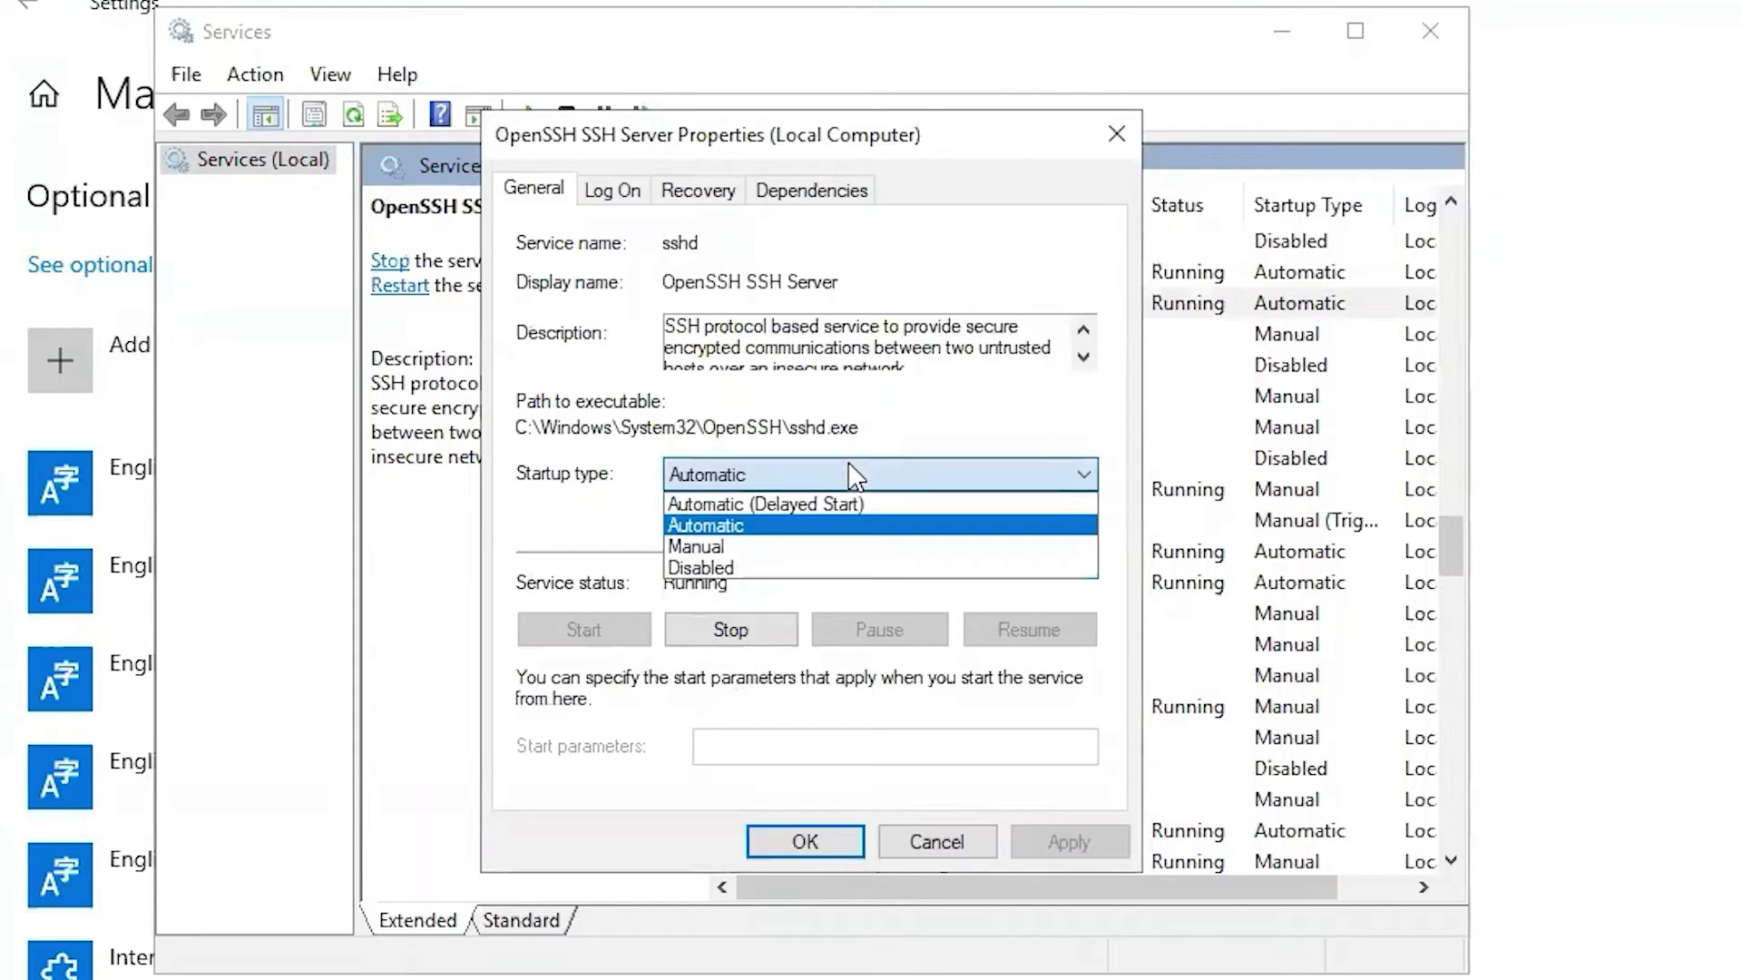
left_click(758, 529)
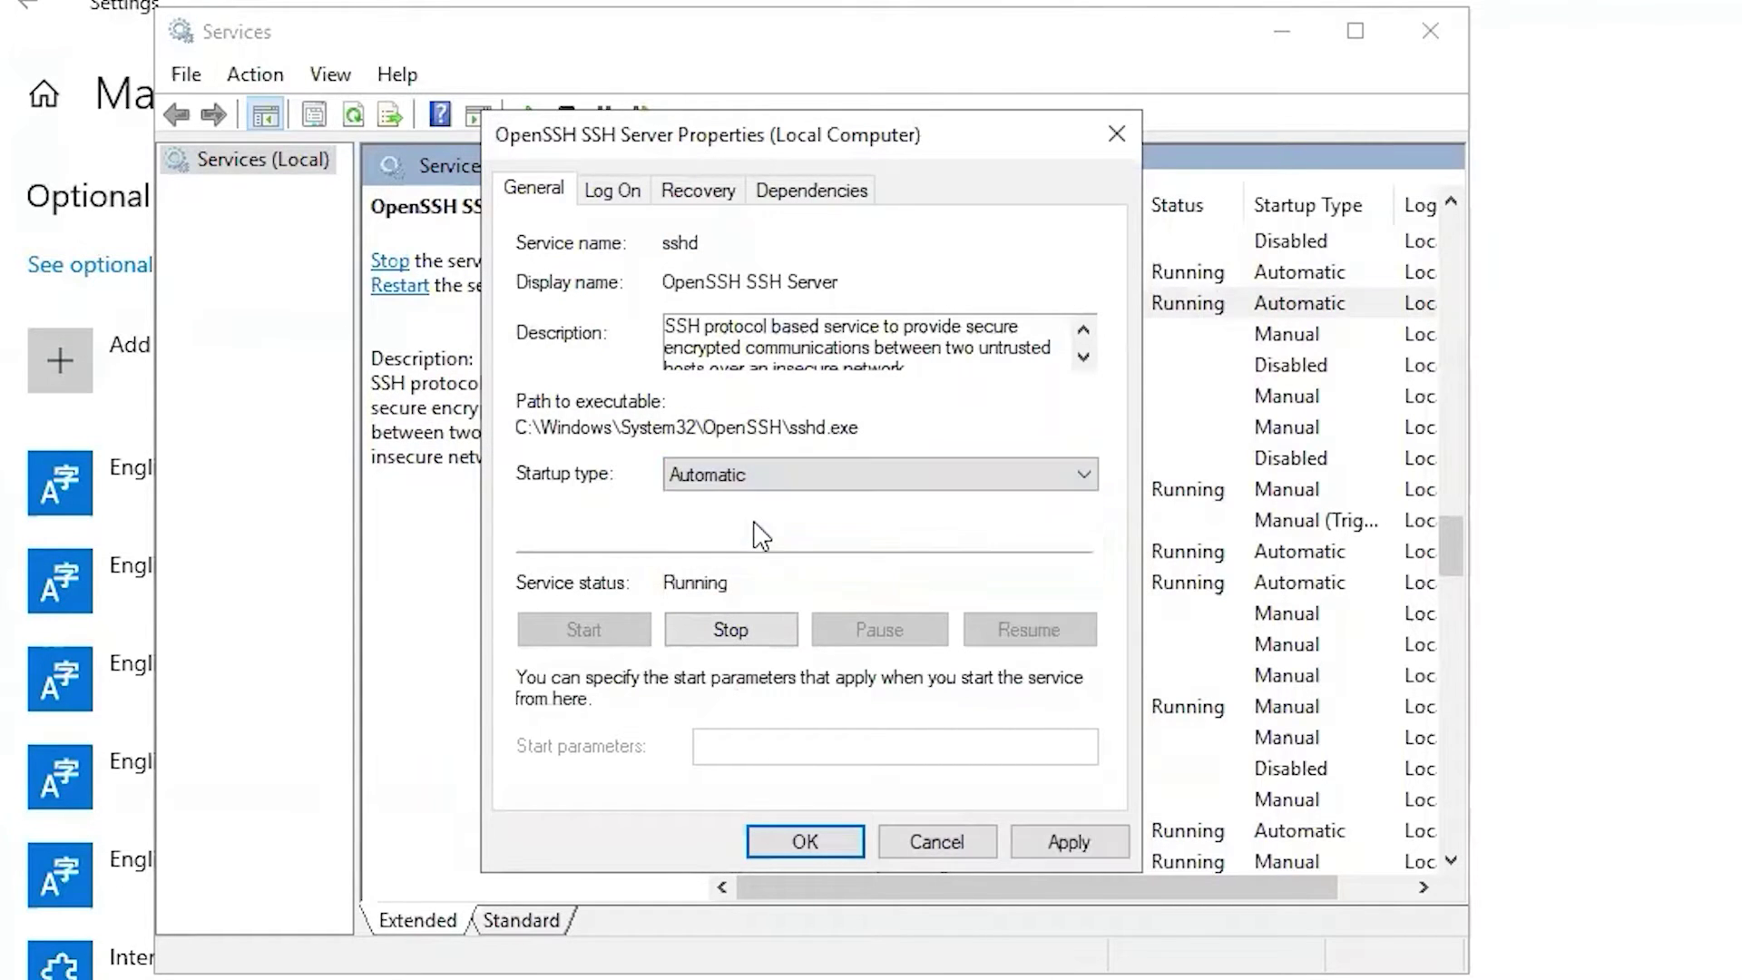
left_click(1071, 841)
left_click(804, 841)
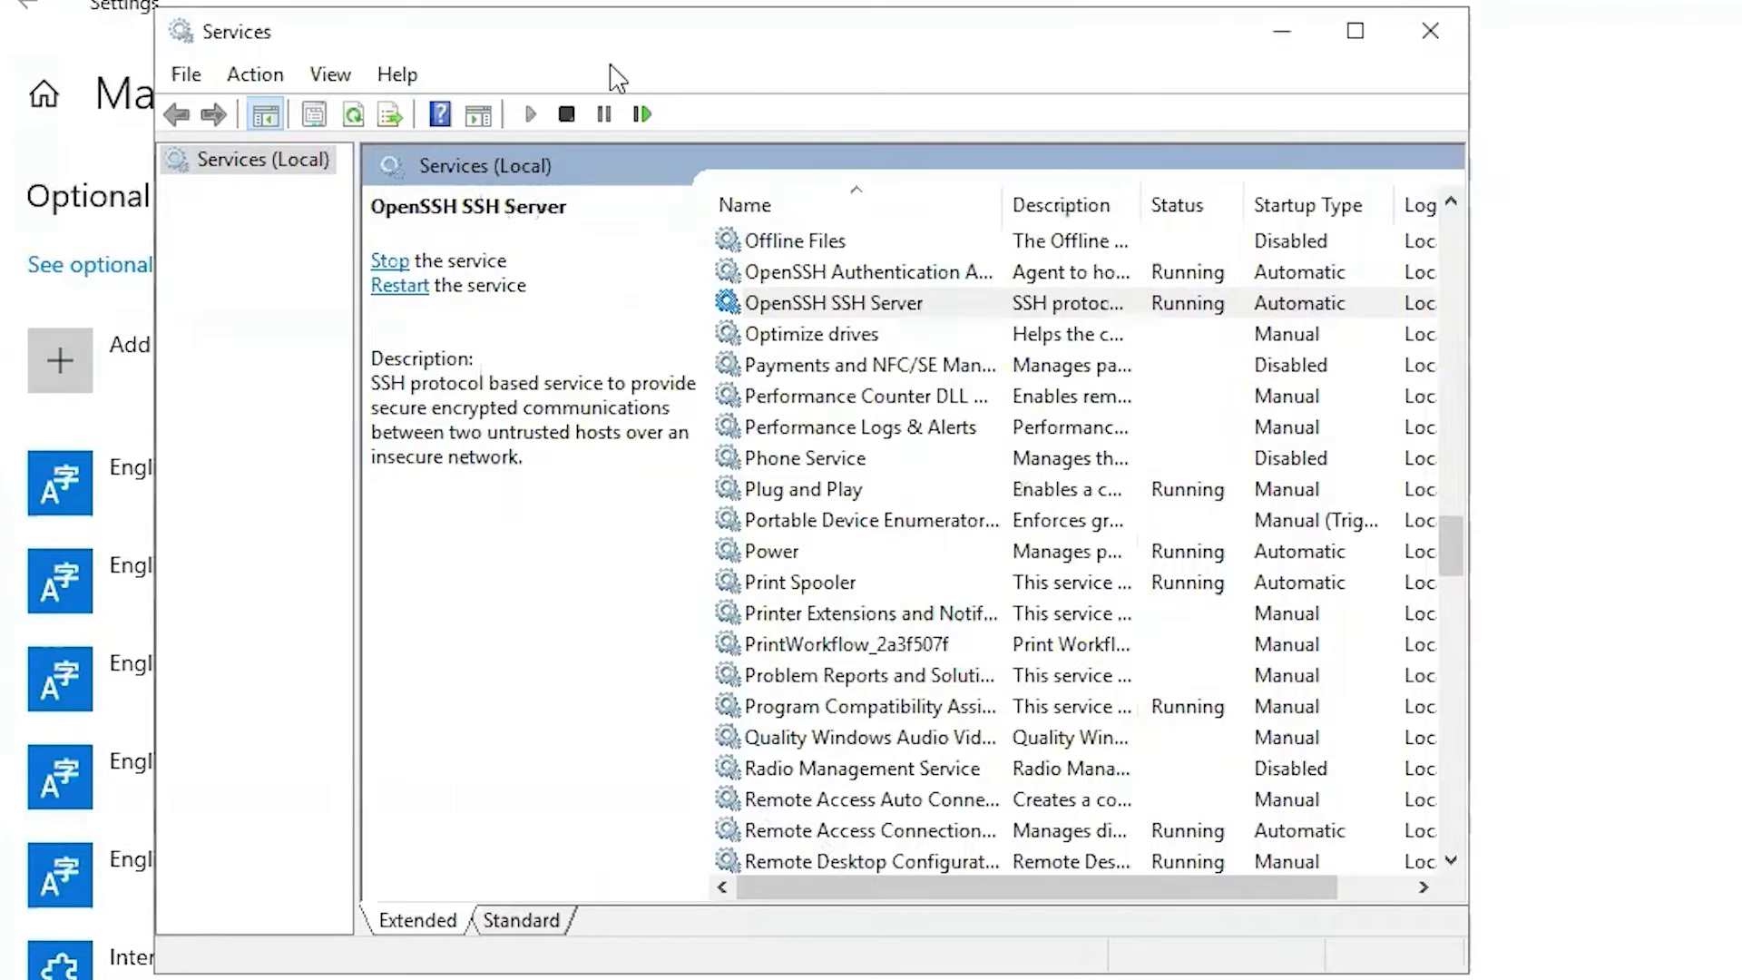
left_click_drag(843, 33, 943, 91)
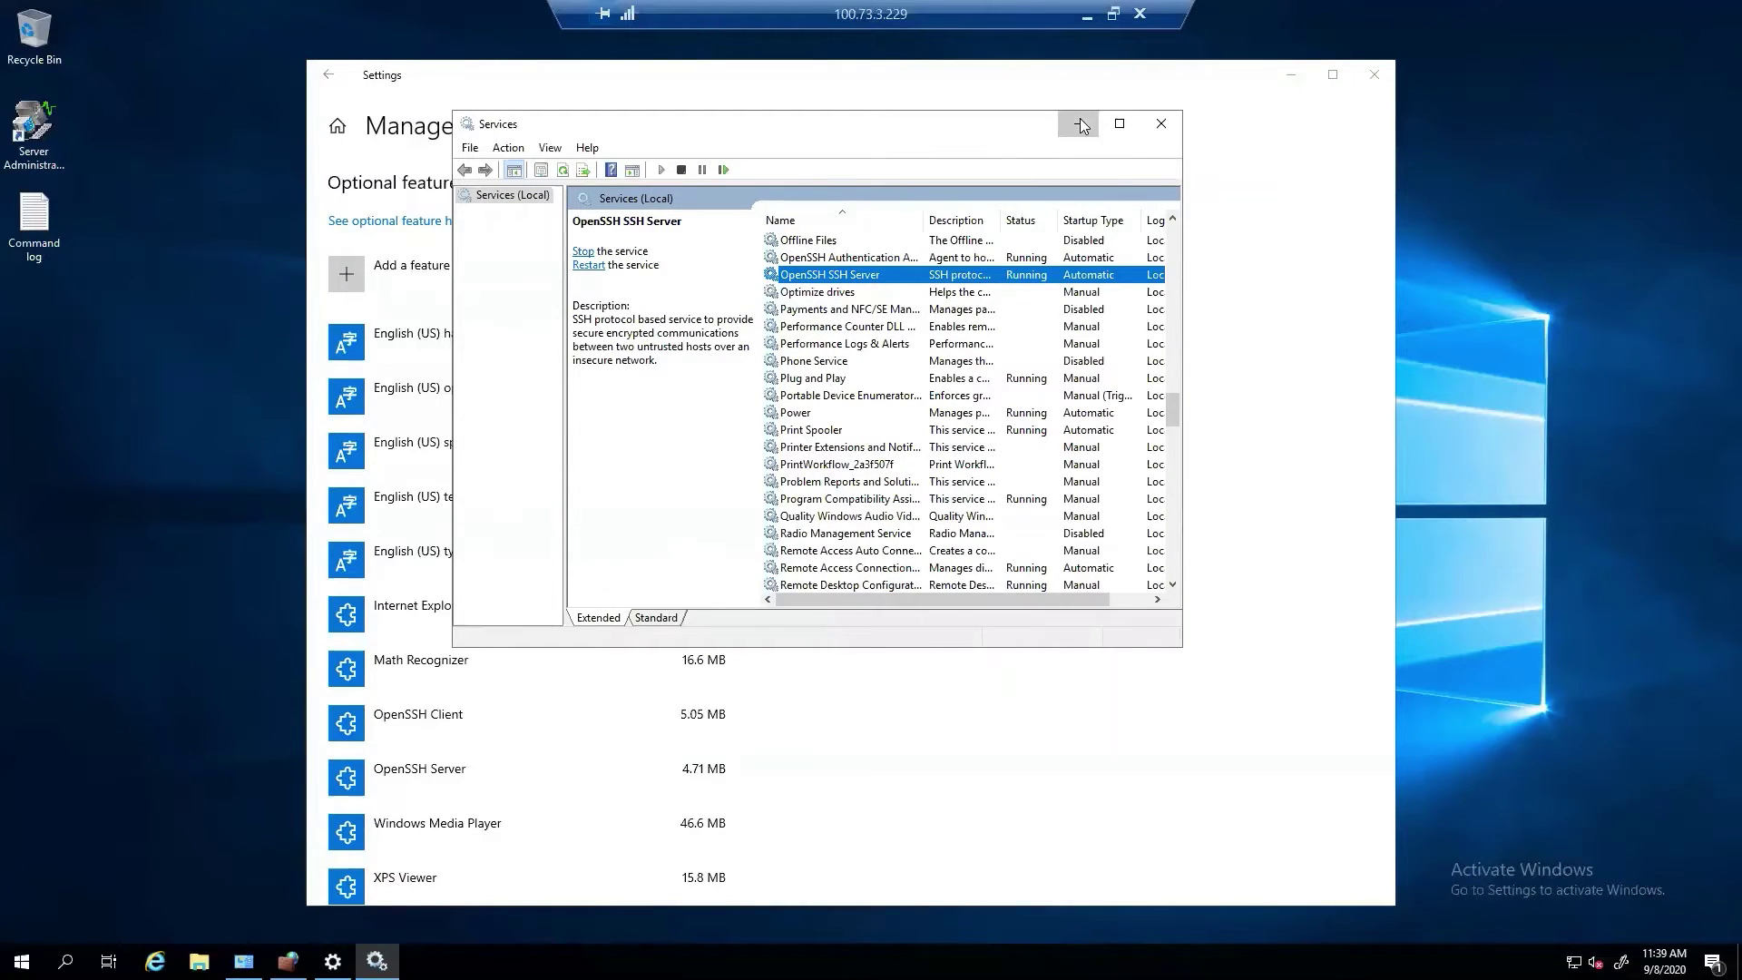
Minimize Services and close Settings to bring back the firewall rules window.
left_click(1079, 123)
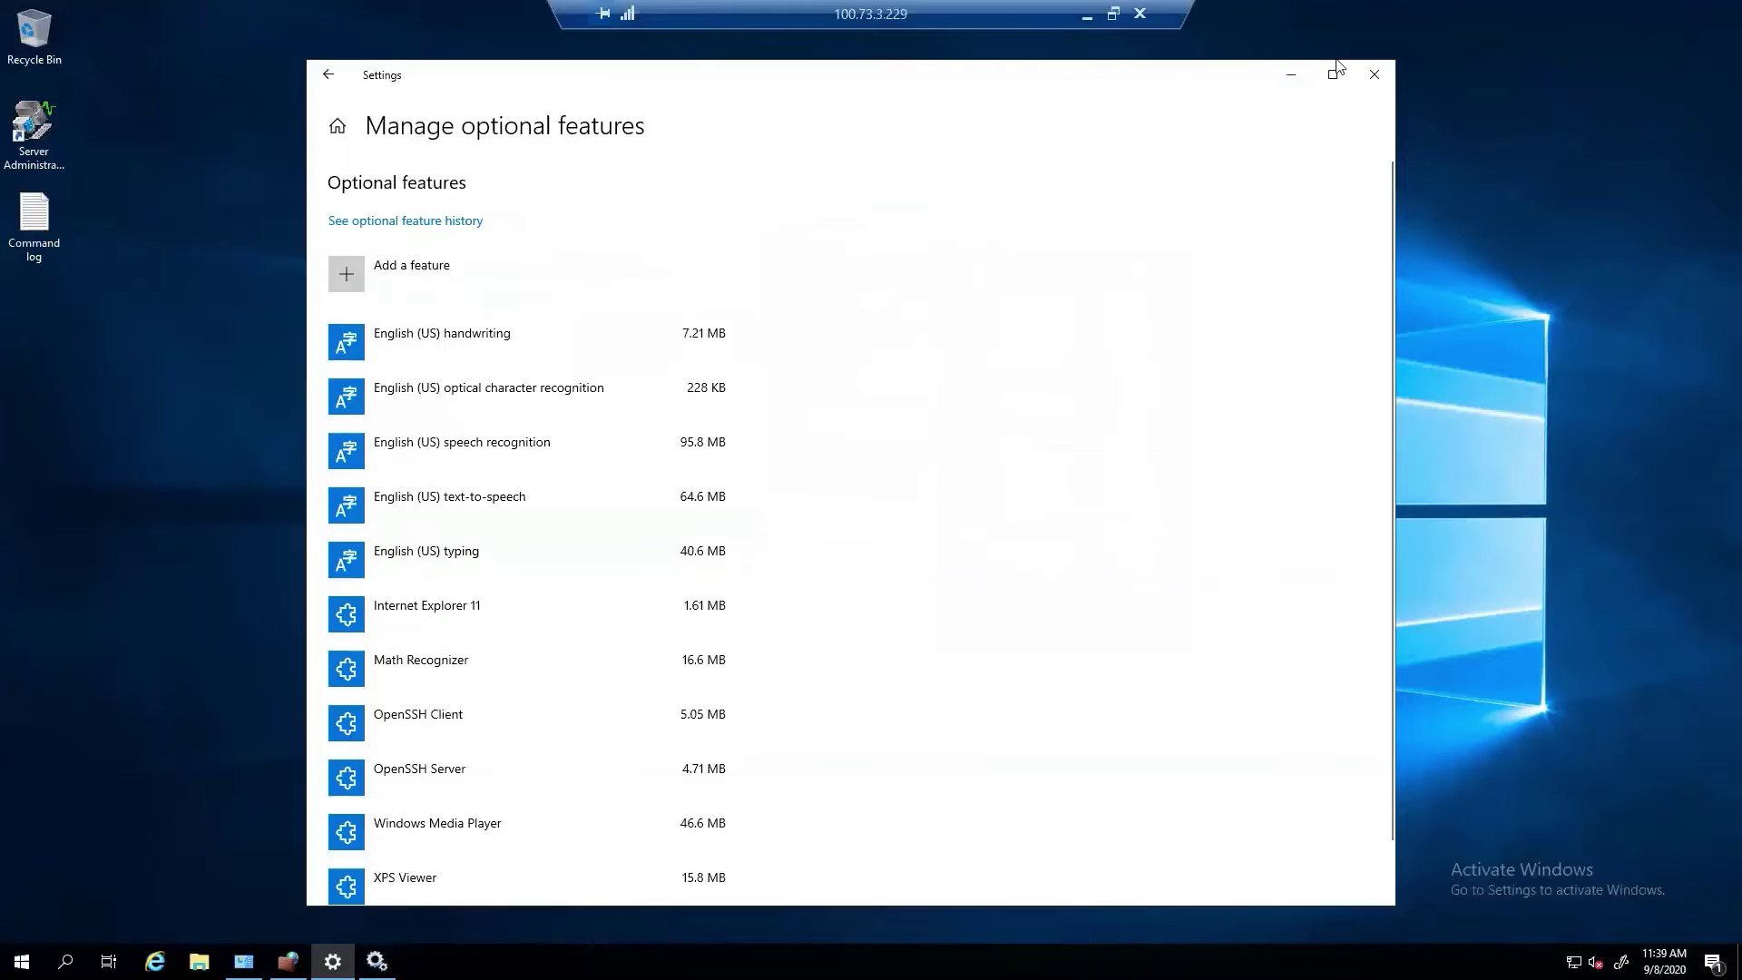
left_click(1372, 73)
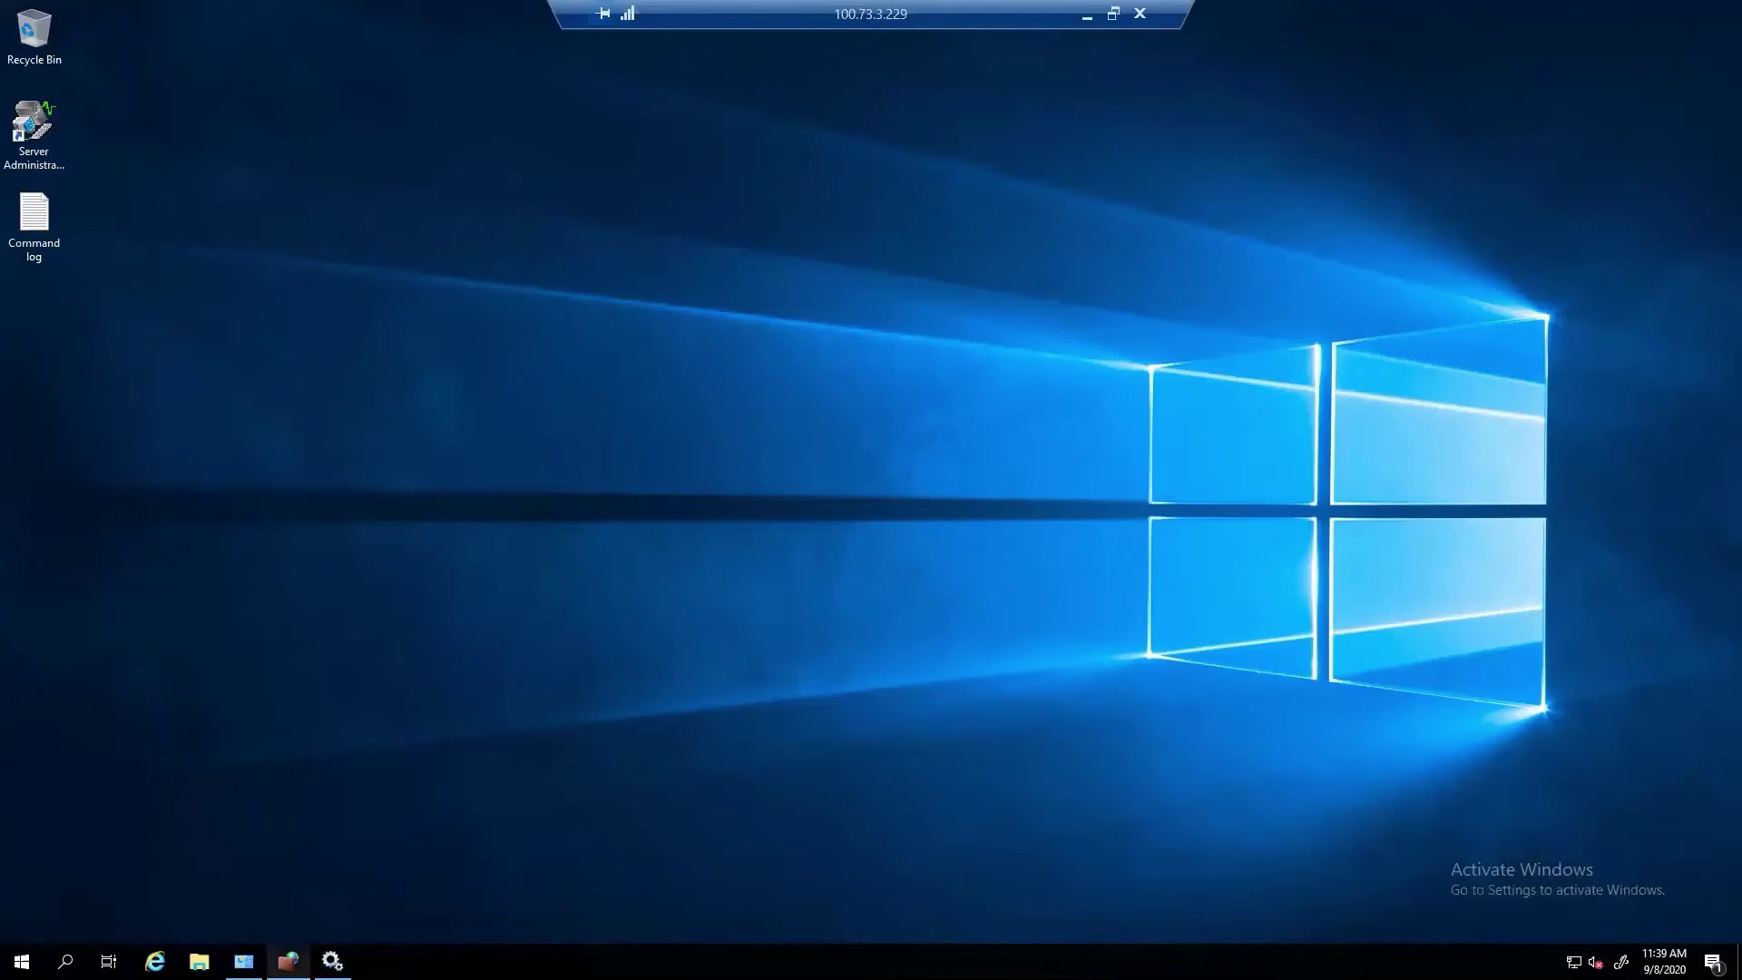
left_click(288, 961)
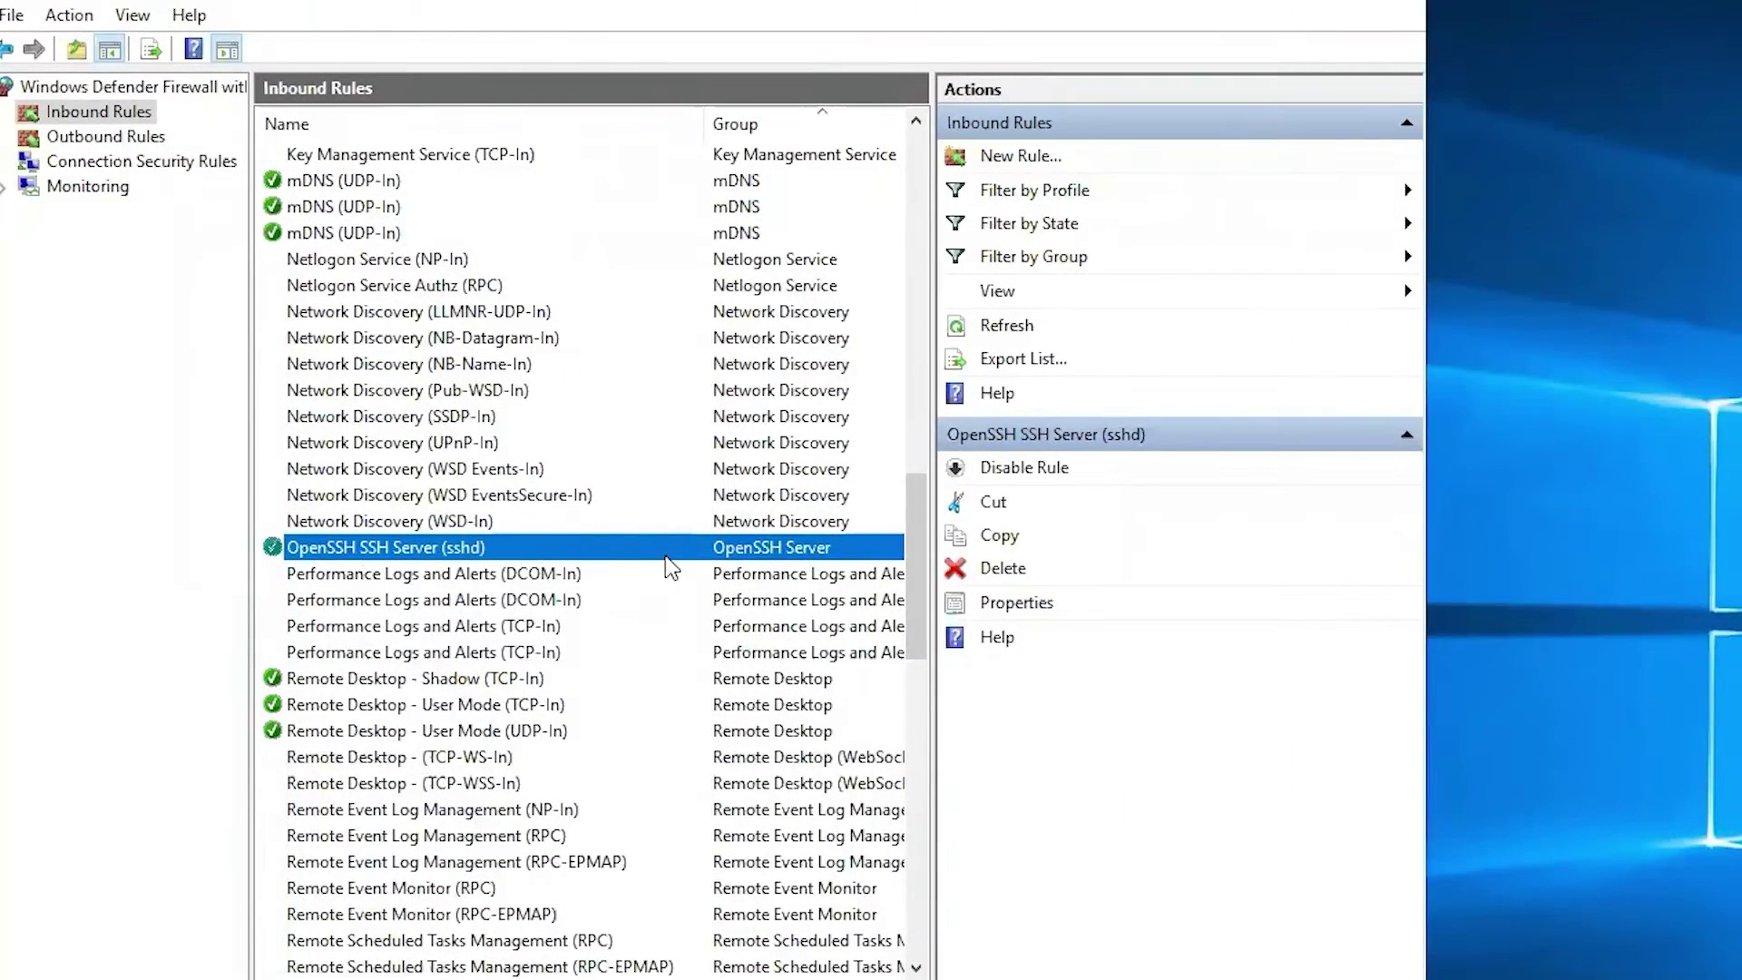
Check the OpenSSH SSH Server (sshd) inbound rule's general and port settings, then show the desktop.
left_click(535, 470)
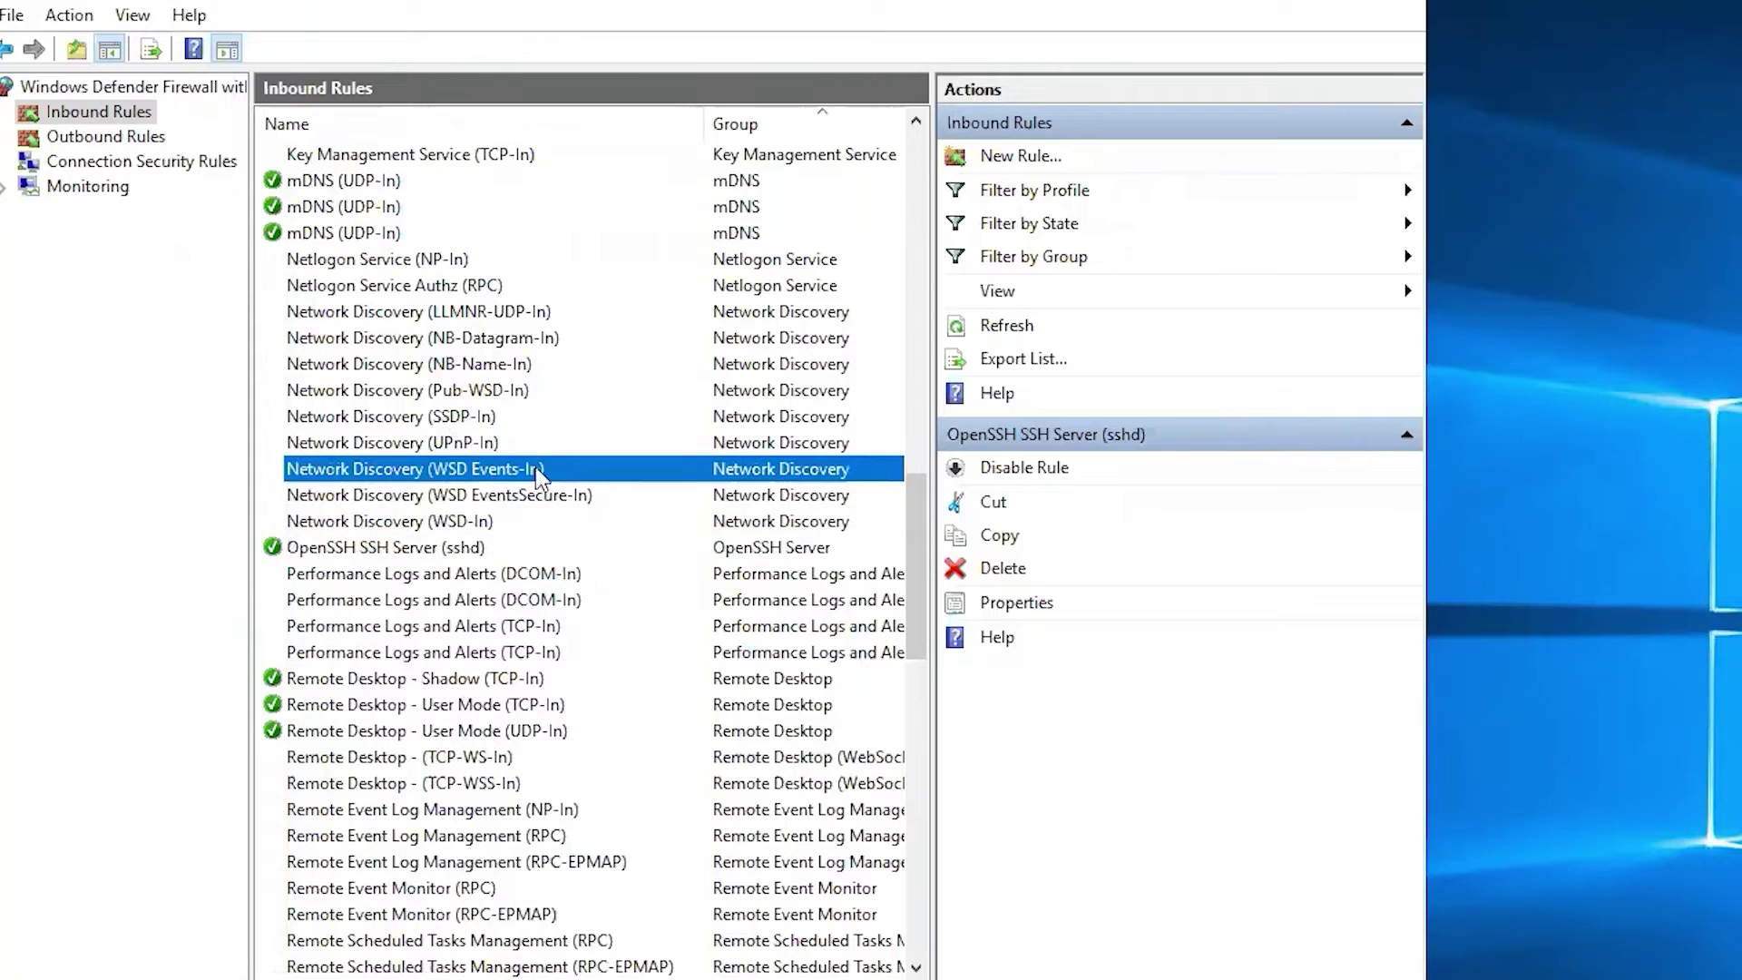
double_click(413, 547)
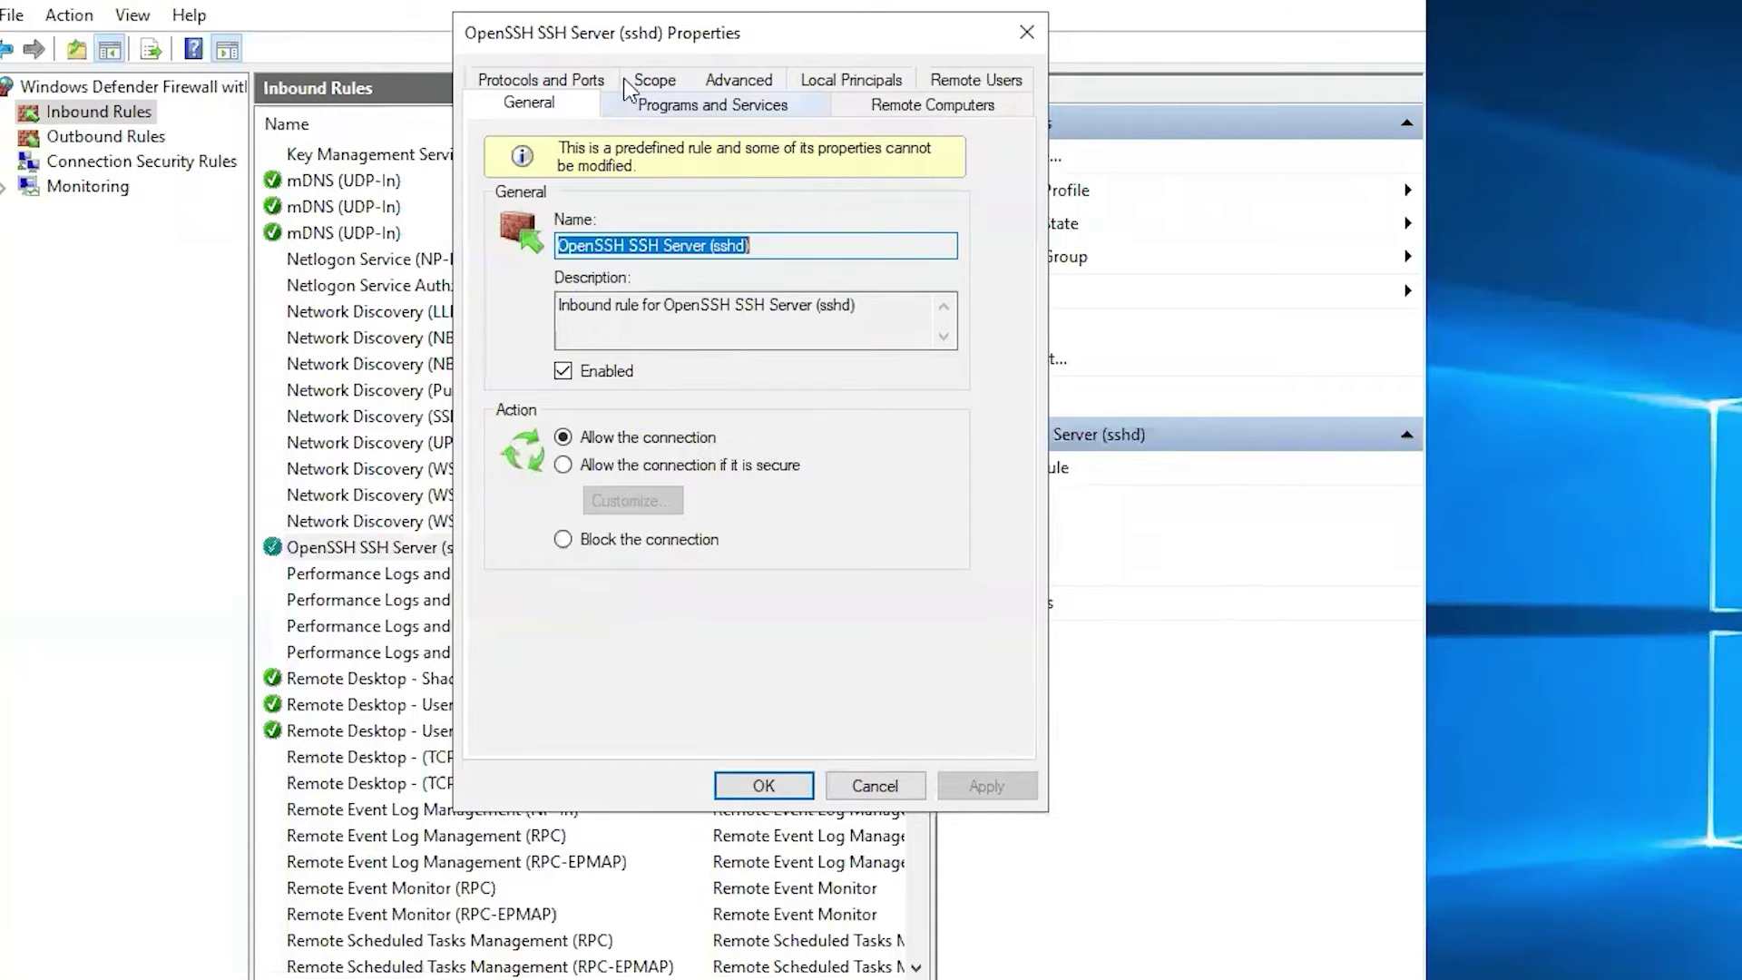
left_click(588, 82)
left_click(550, 90)
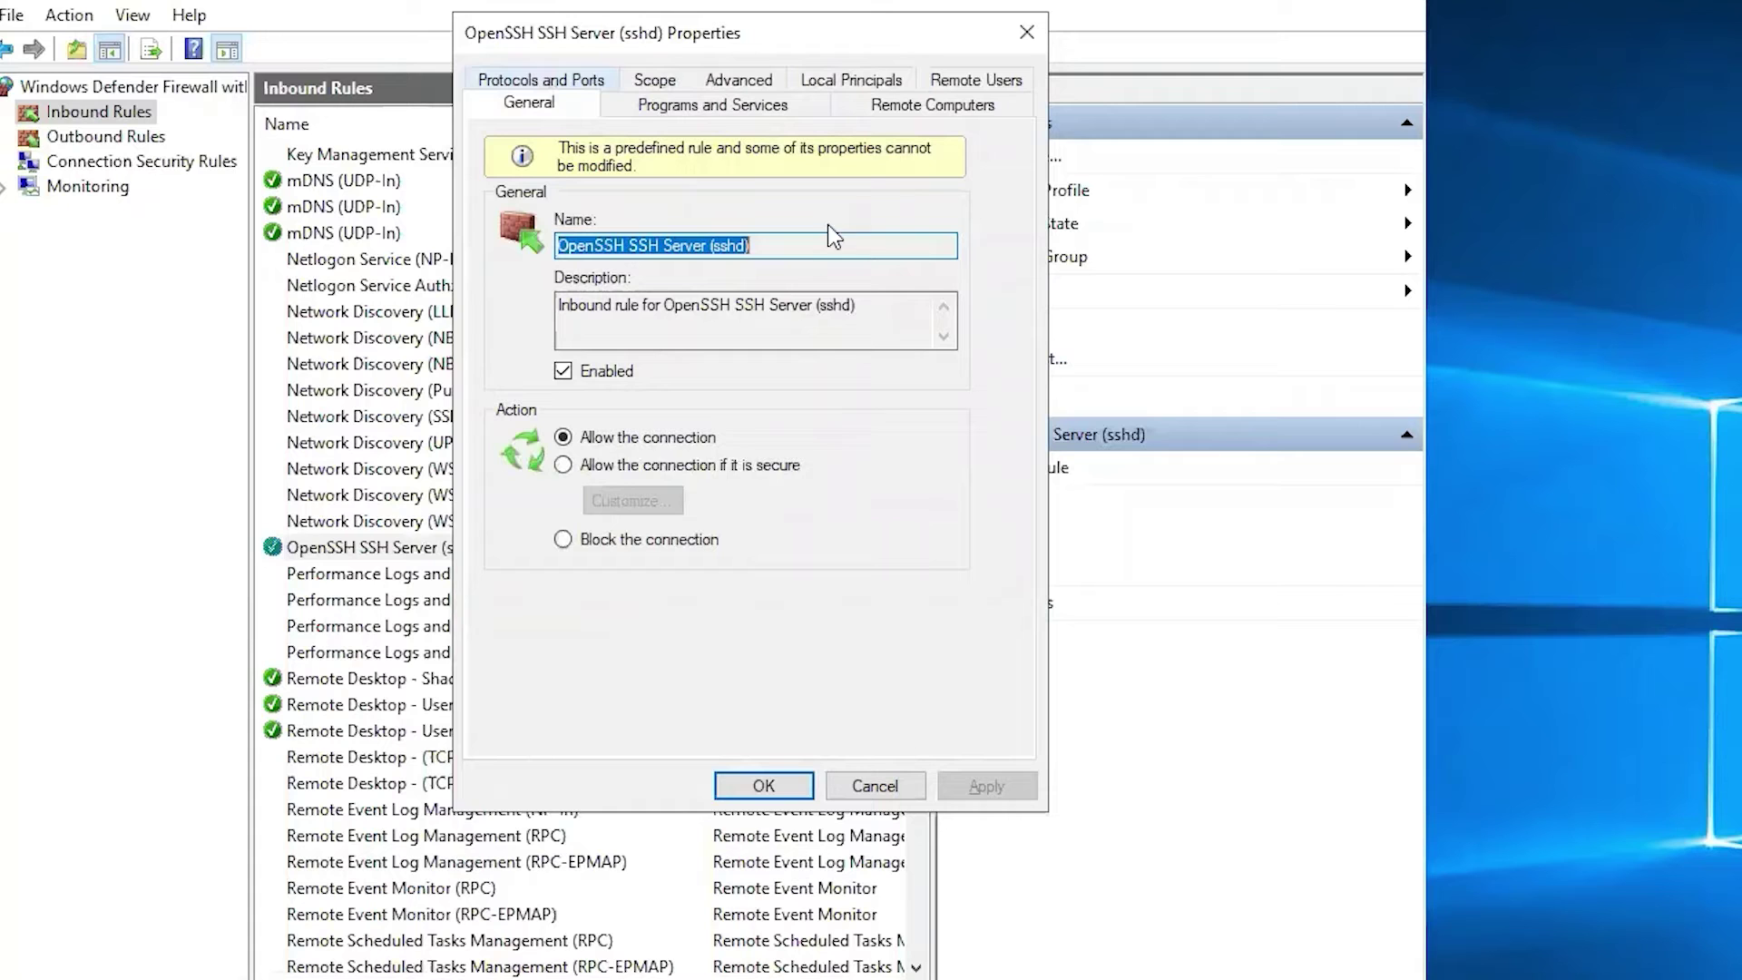
left_click(763, 785)
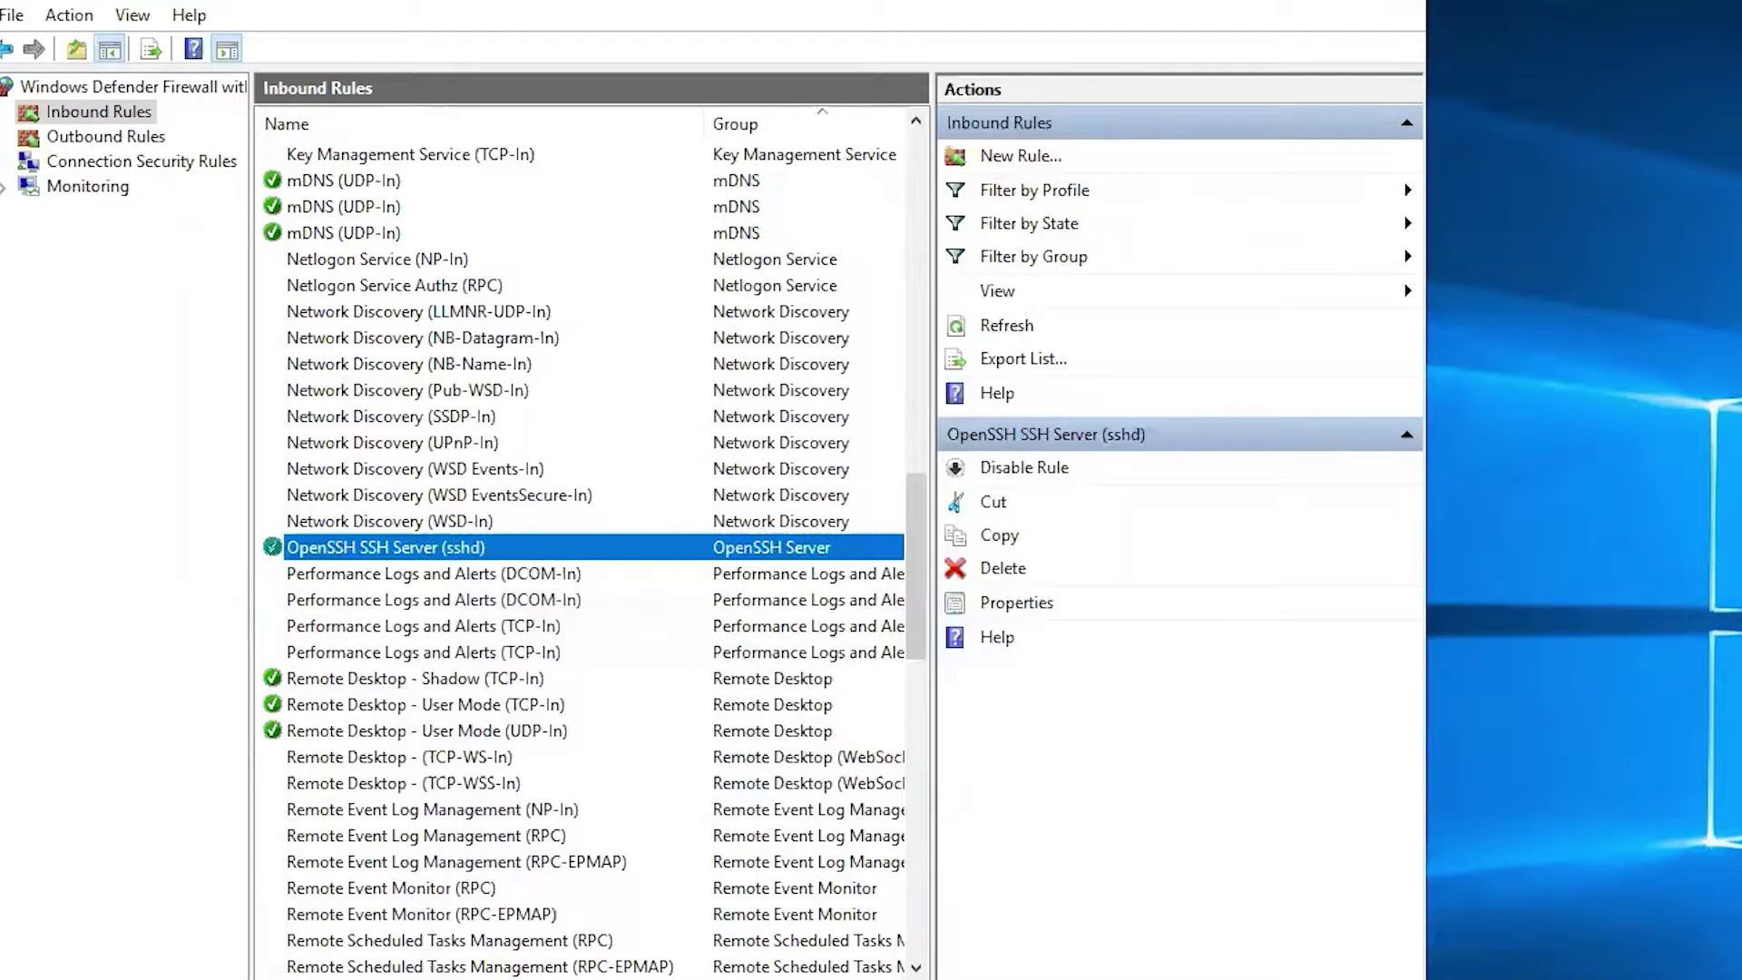
key("super+d")
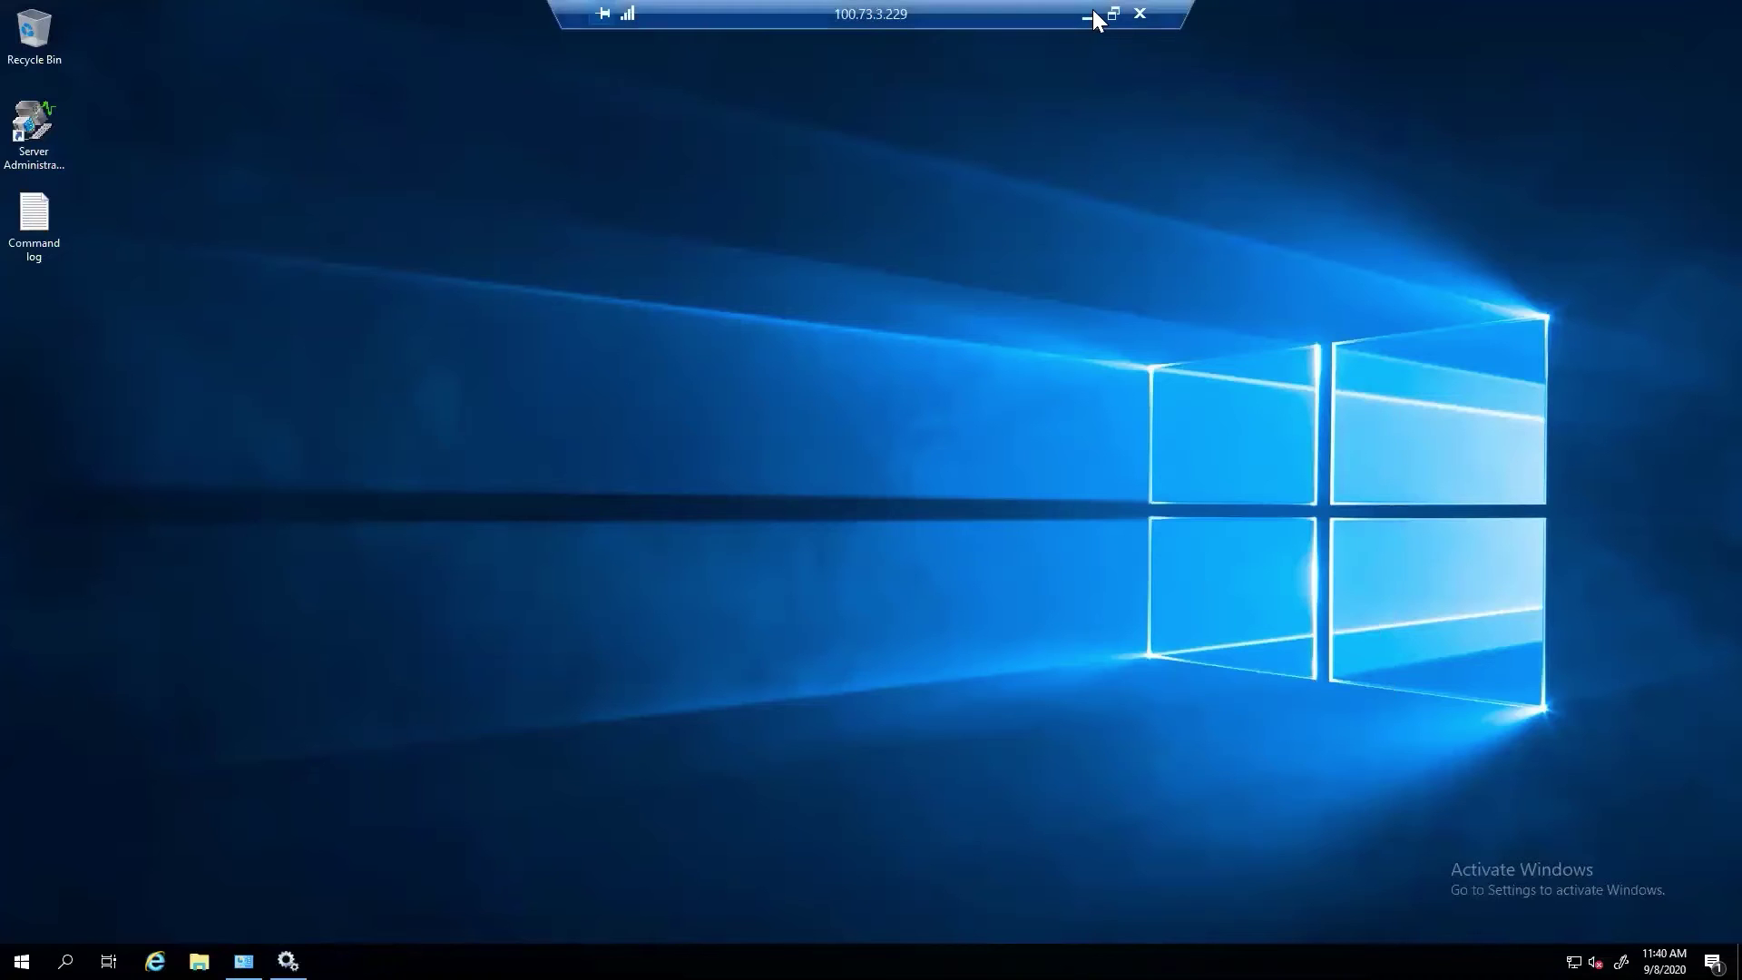
Return to OpenManage Enterprise and name the new discovery job 'In Band'.
left_click(1093, 11)
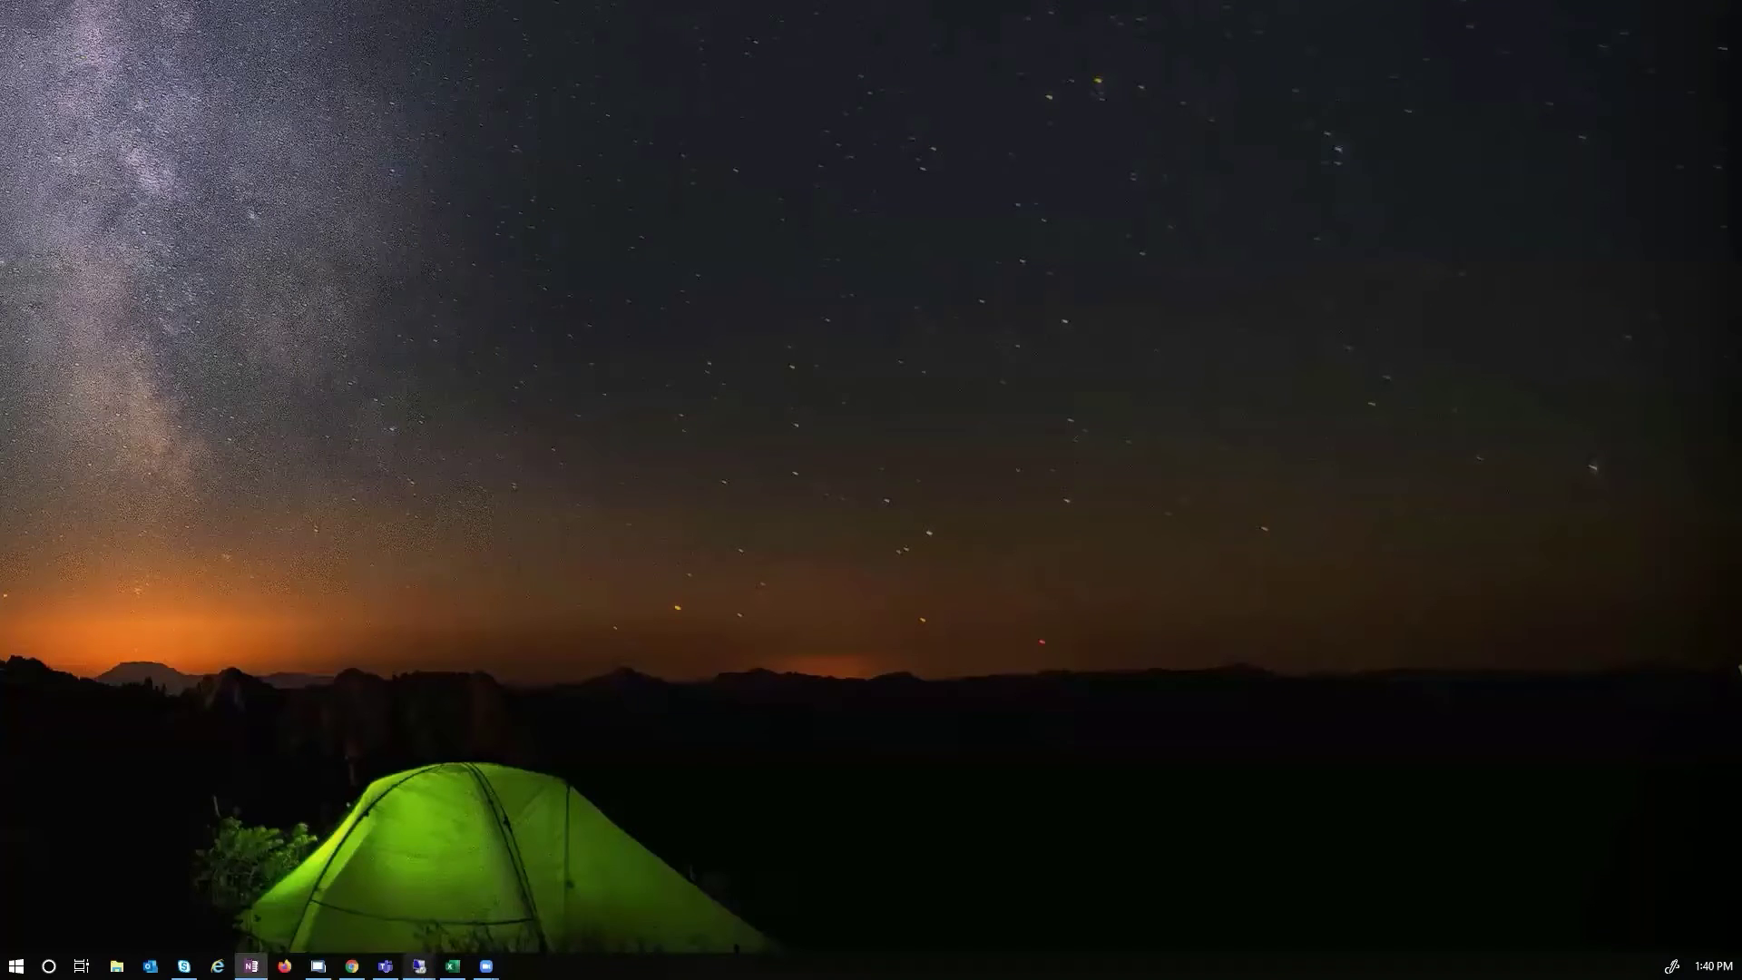
mouse_move(418, 965)
left_click(455, 786)
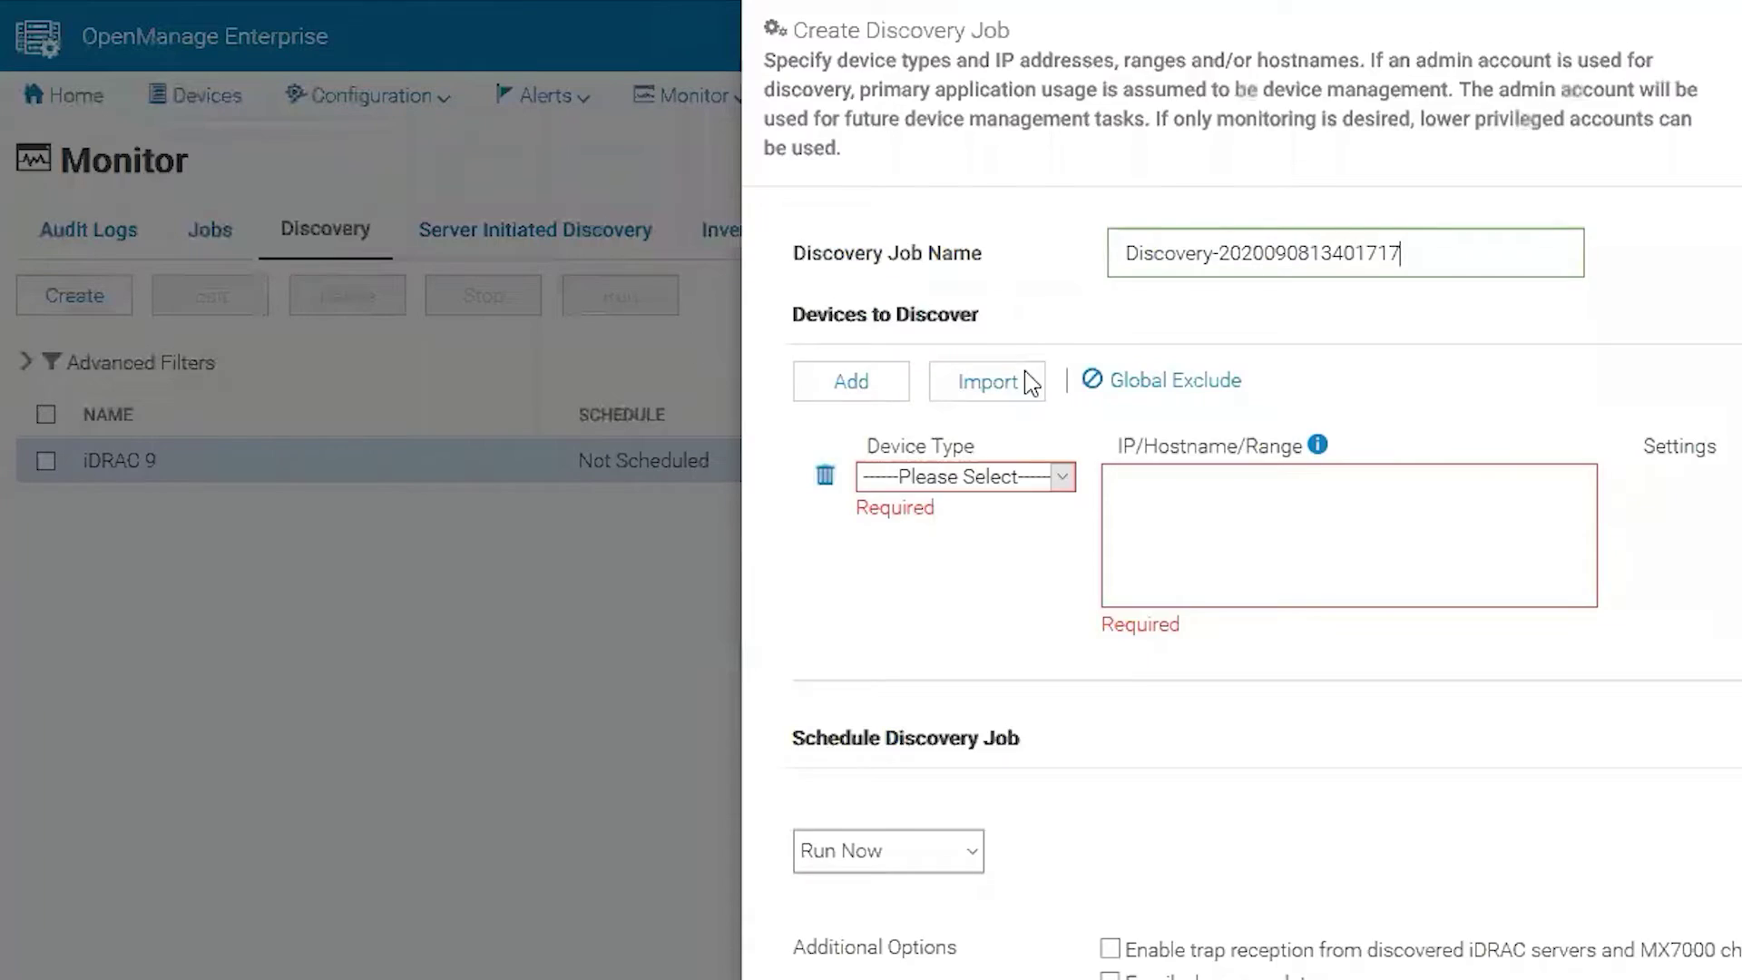
key("ctrl+a")
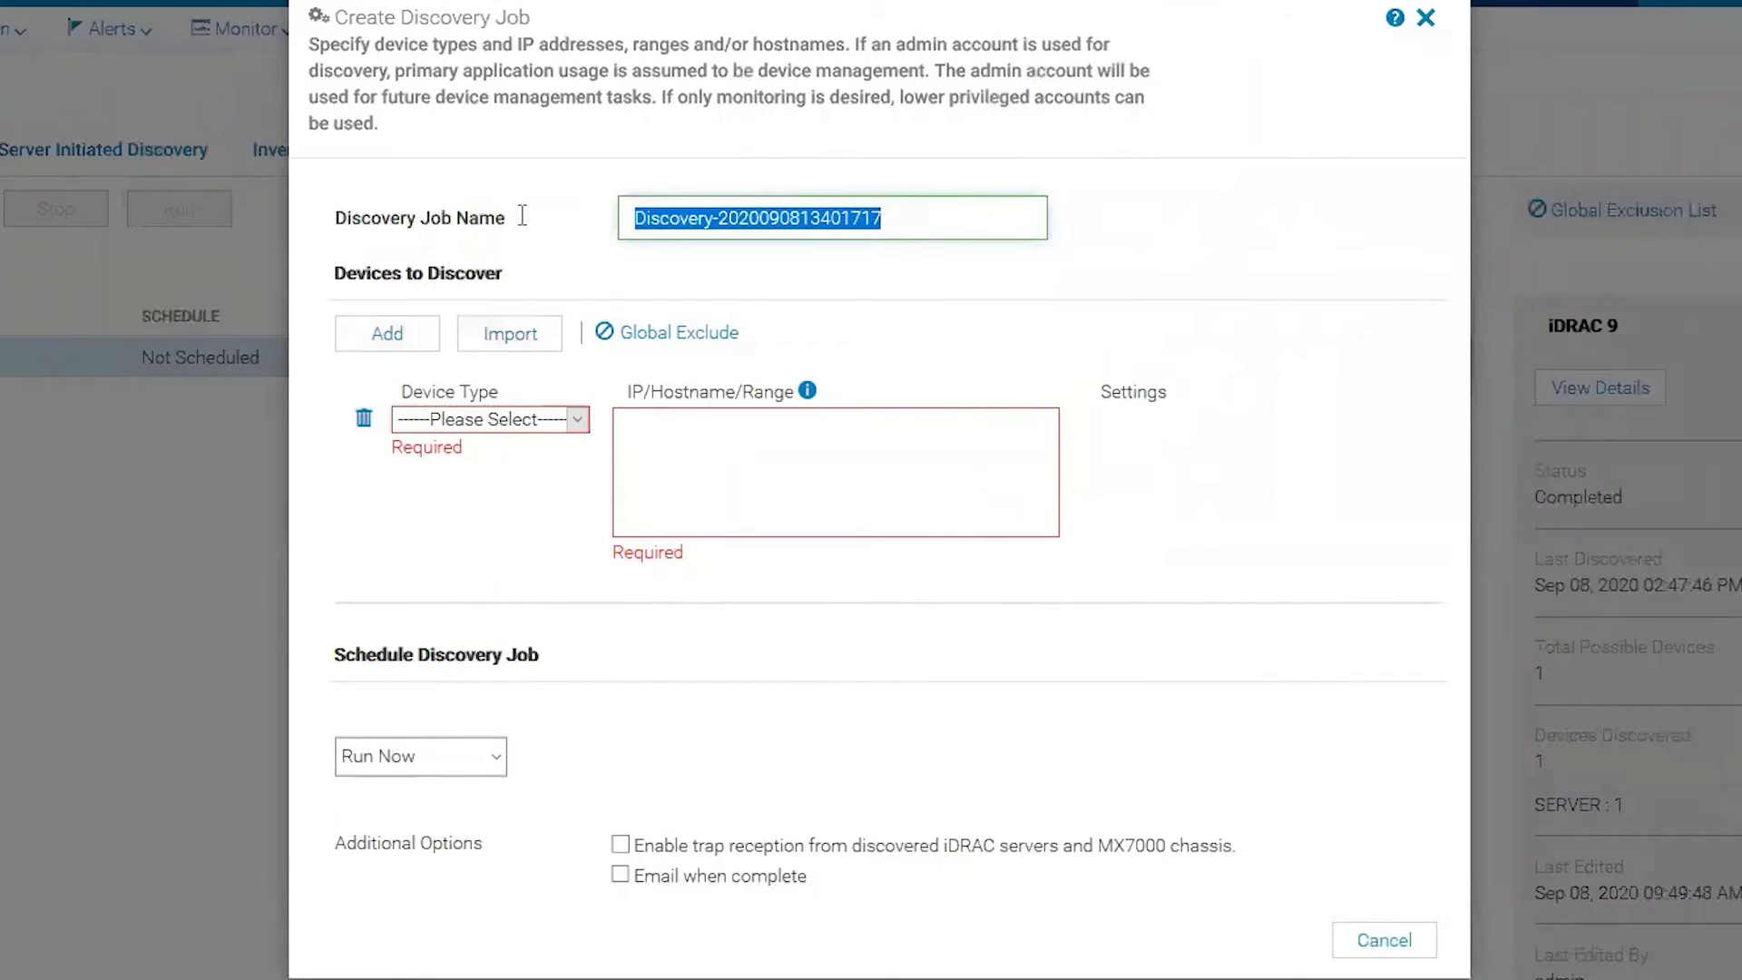
type("In Band")
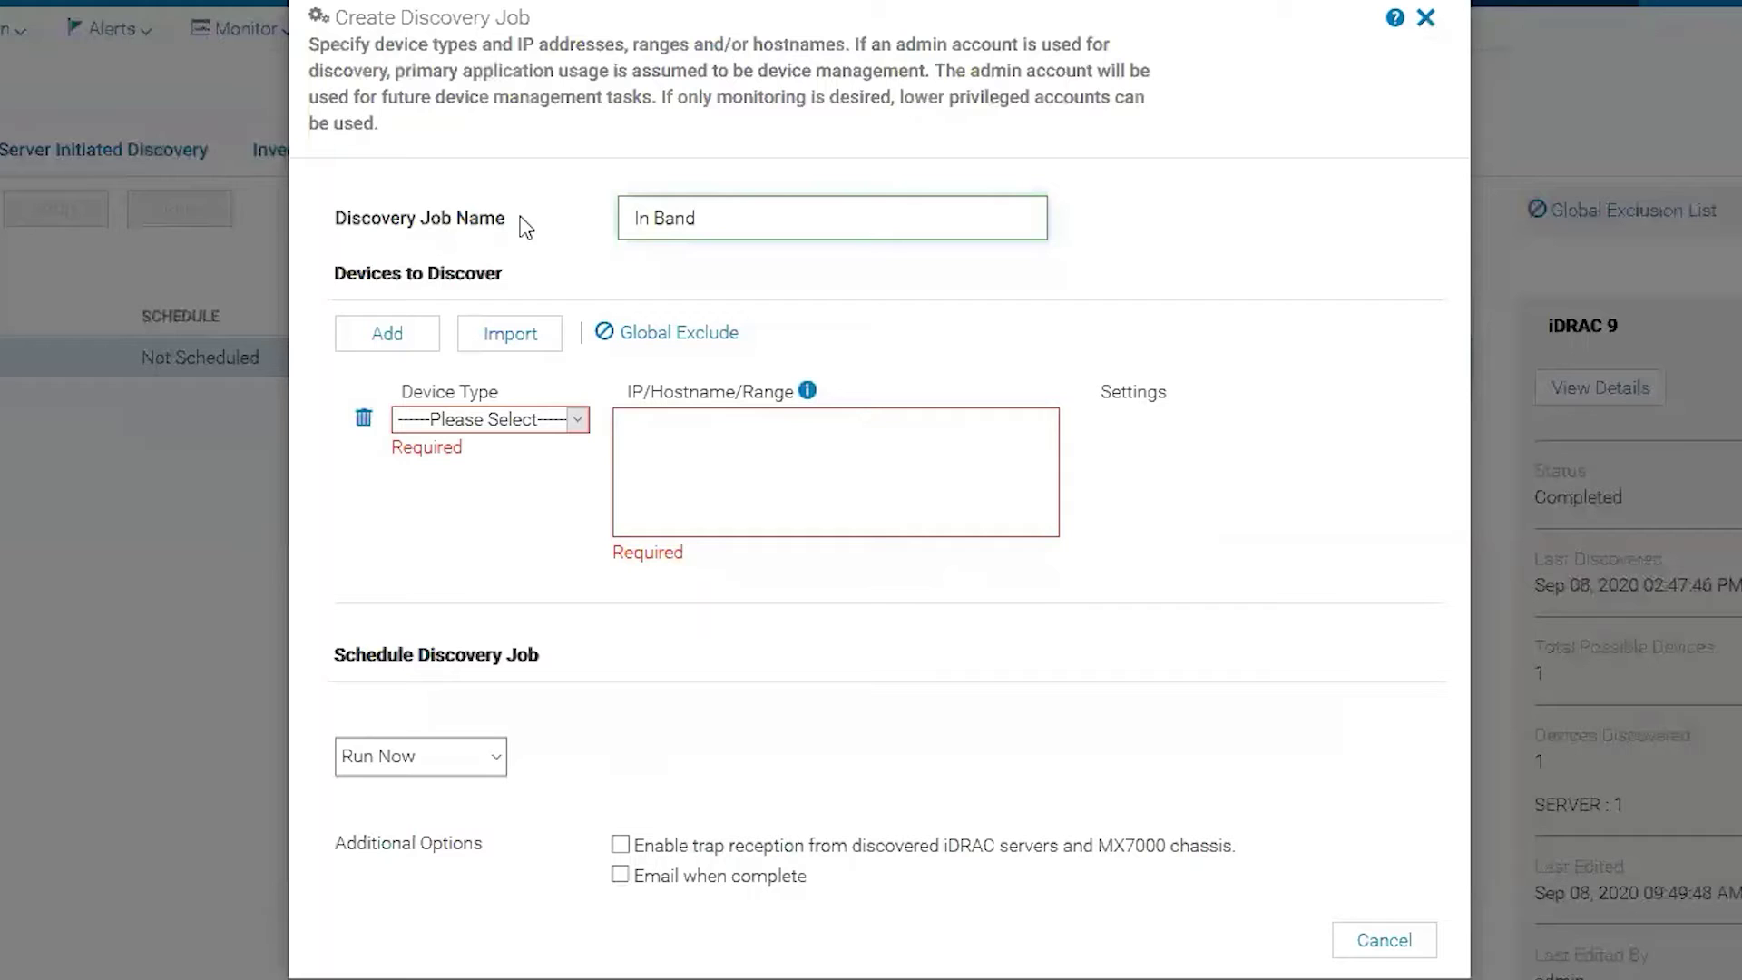
Set the device type to Server connected through Host OS Windows (Hyper-V).
left_click(485, 420)
left_click(481, 487)
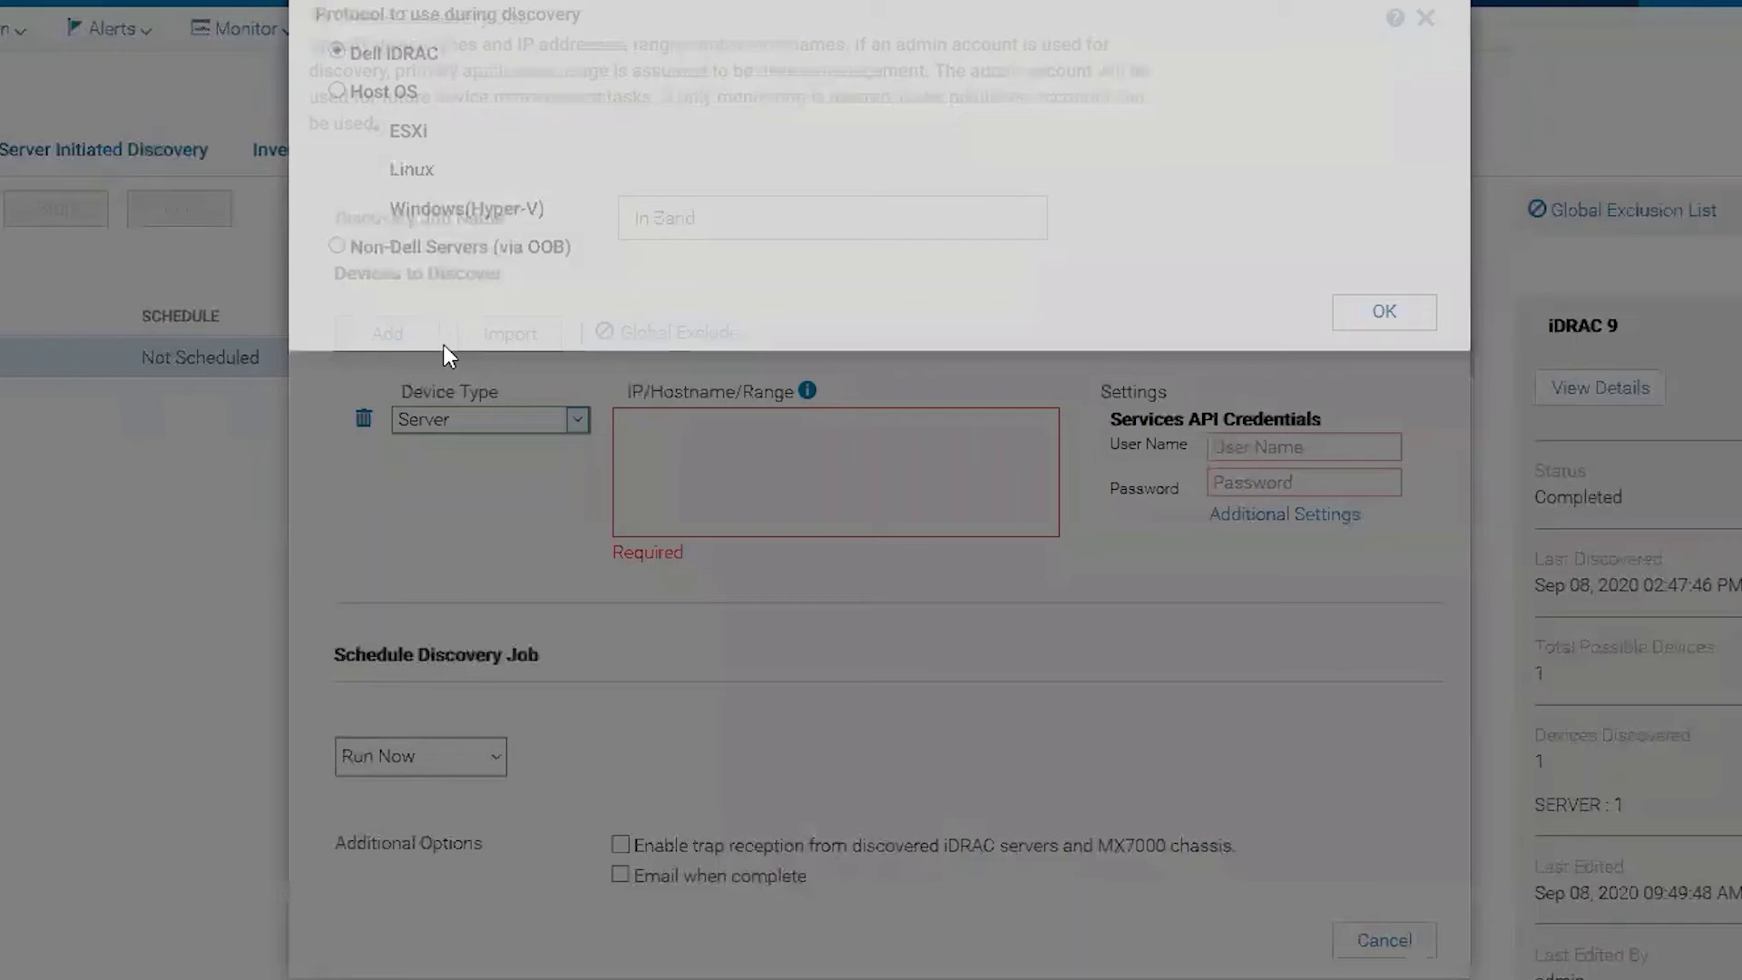
left_click(344, 145)
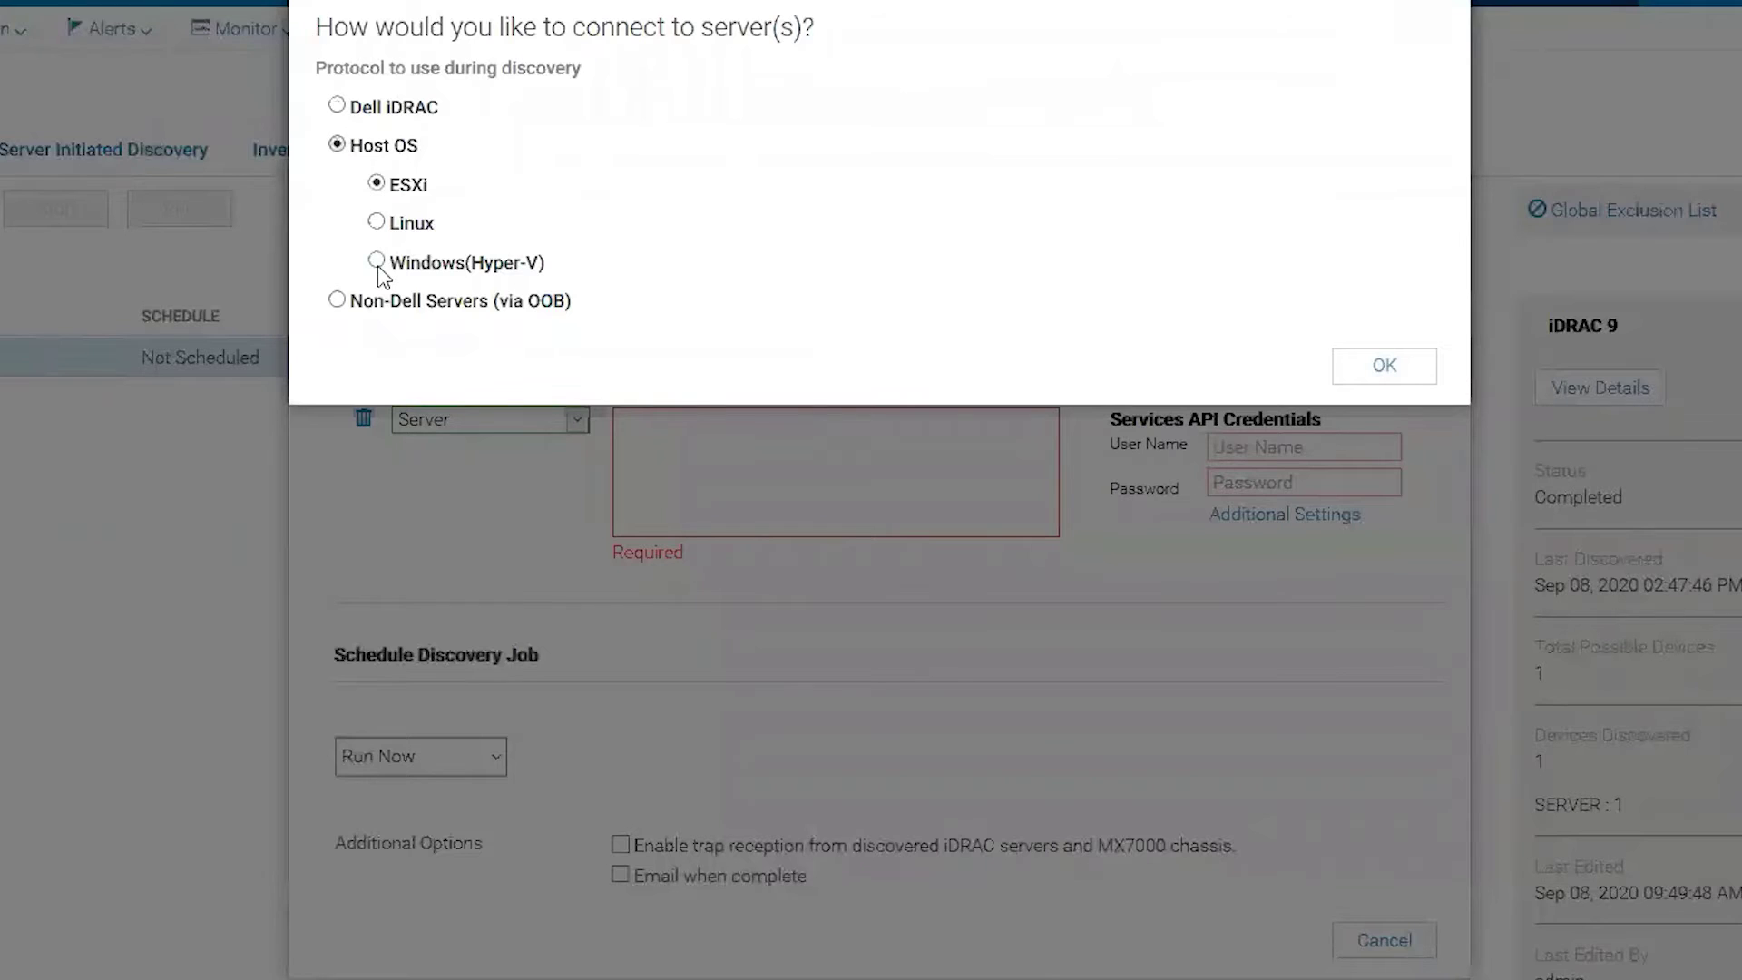
left_click(377, 263)
left_click_drag(468, 263, 544, 263)
left_click(1383, 368)
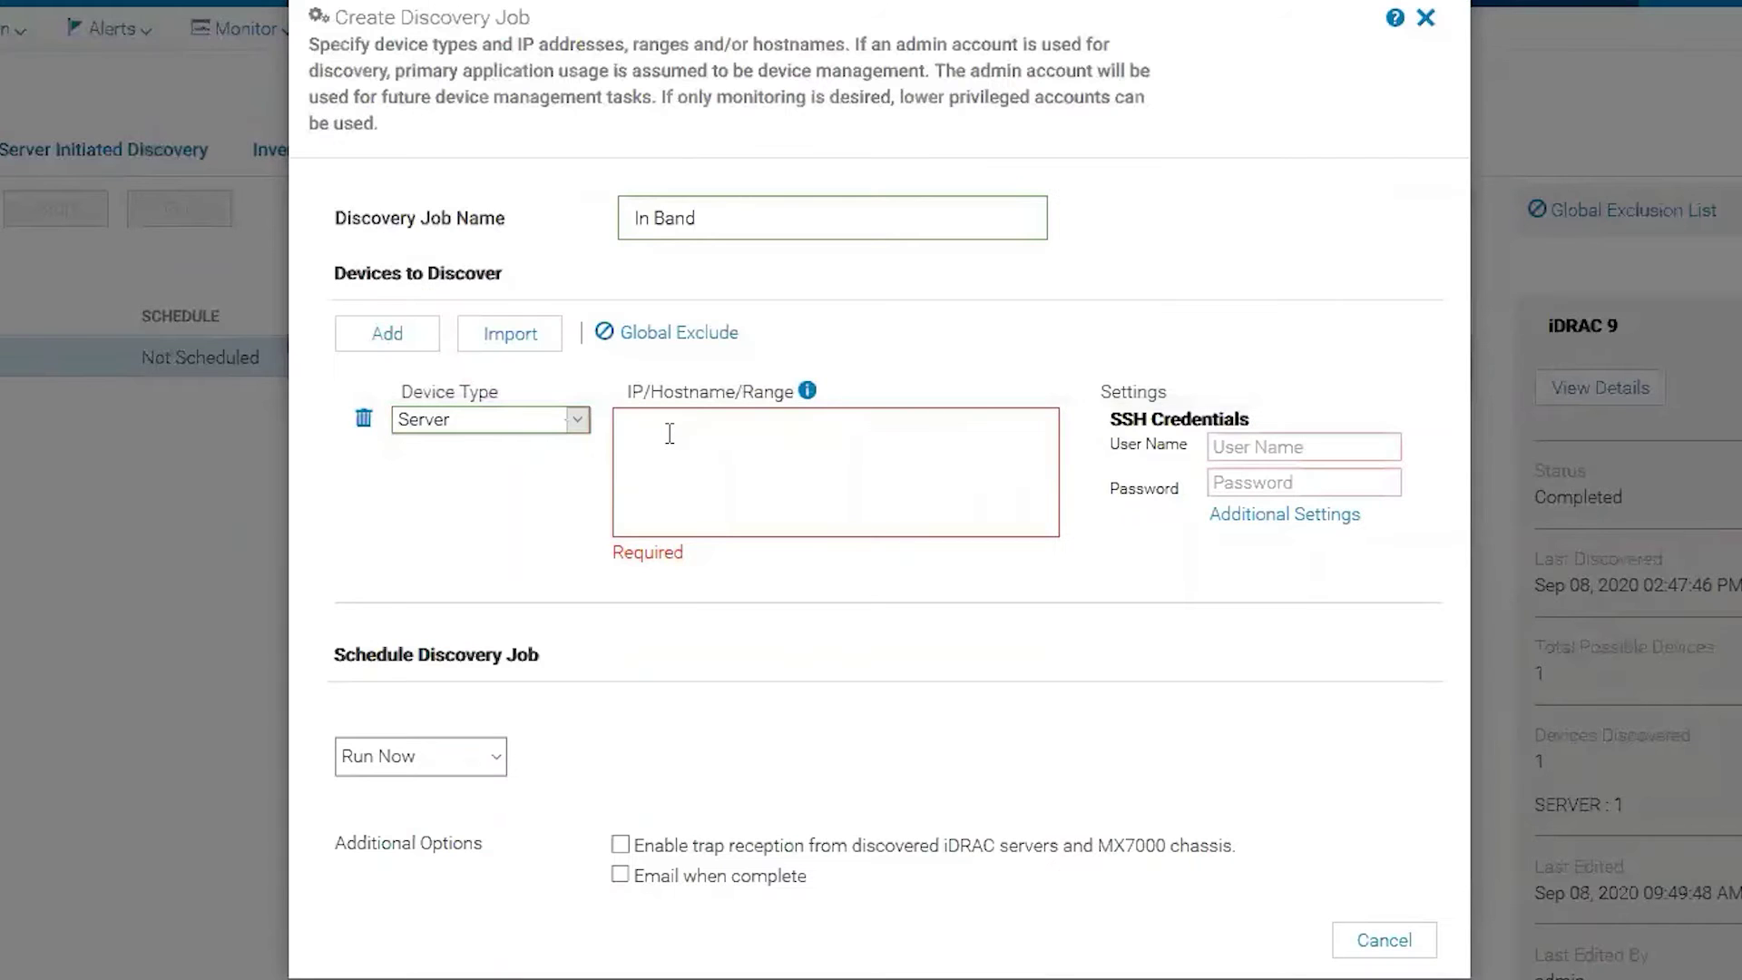
Enter IP 100.73.3.229 and the server's SSH user name and password.
left_click(669, 432)
type("100")
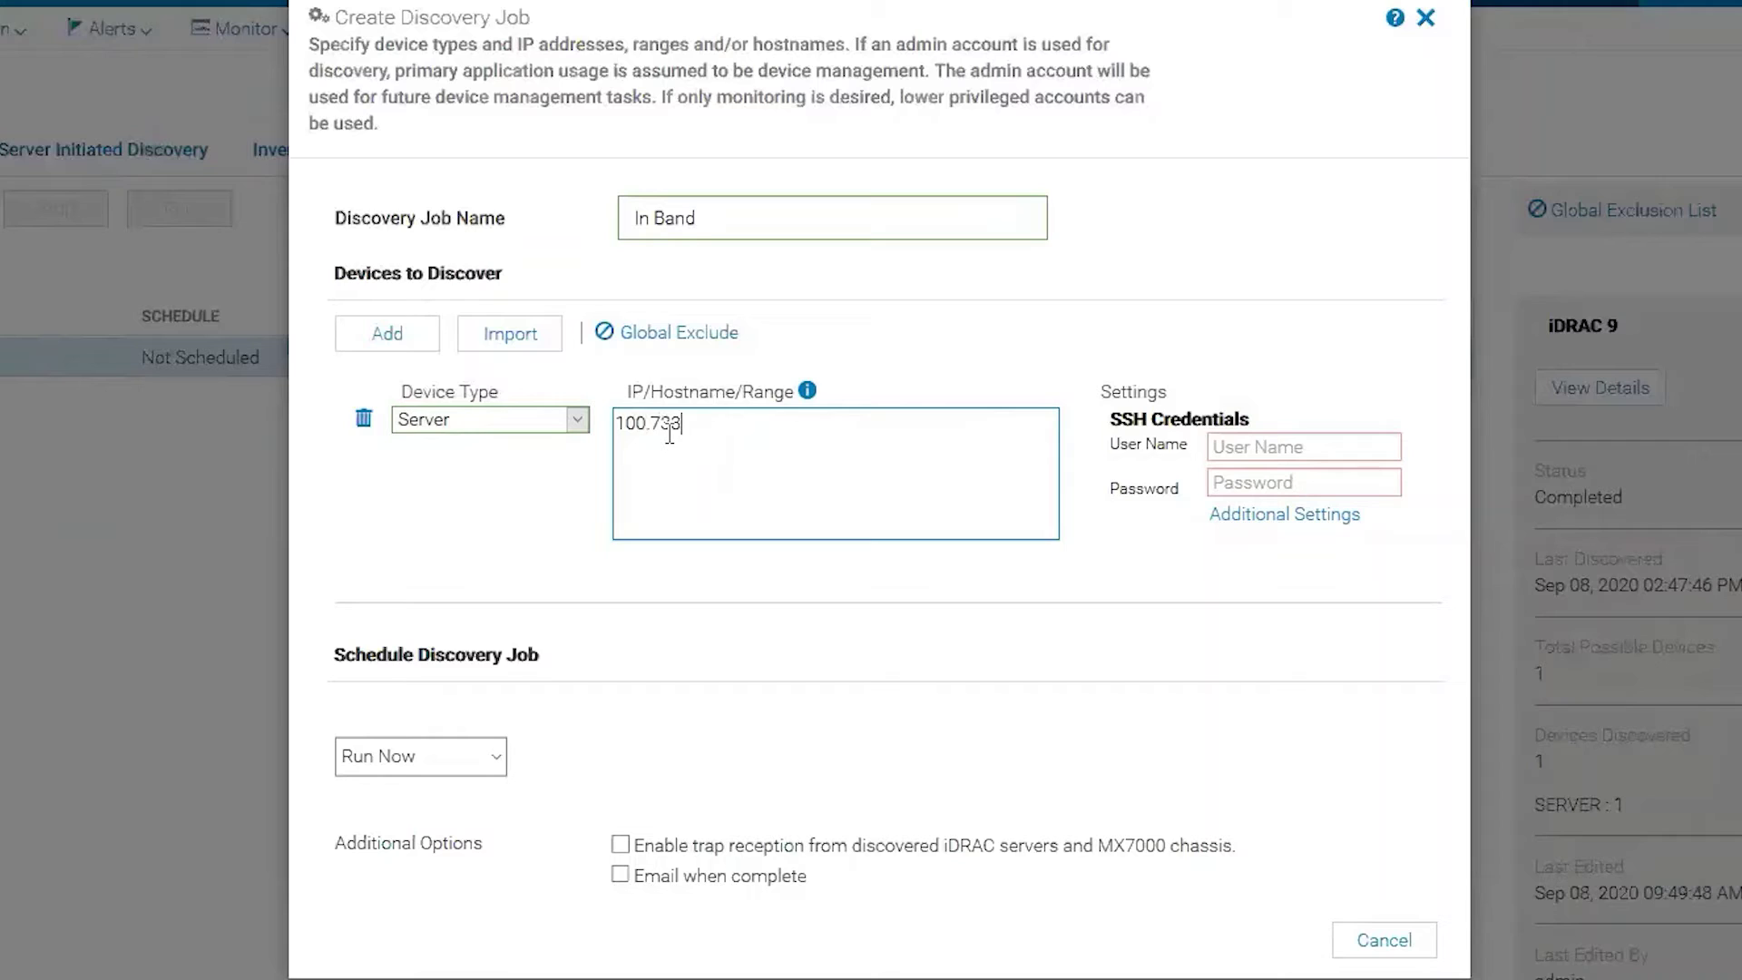
type(".73.3.229")
left_click(1242, 451)
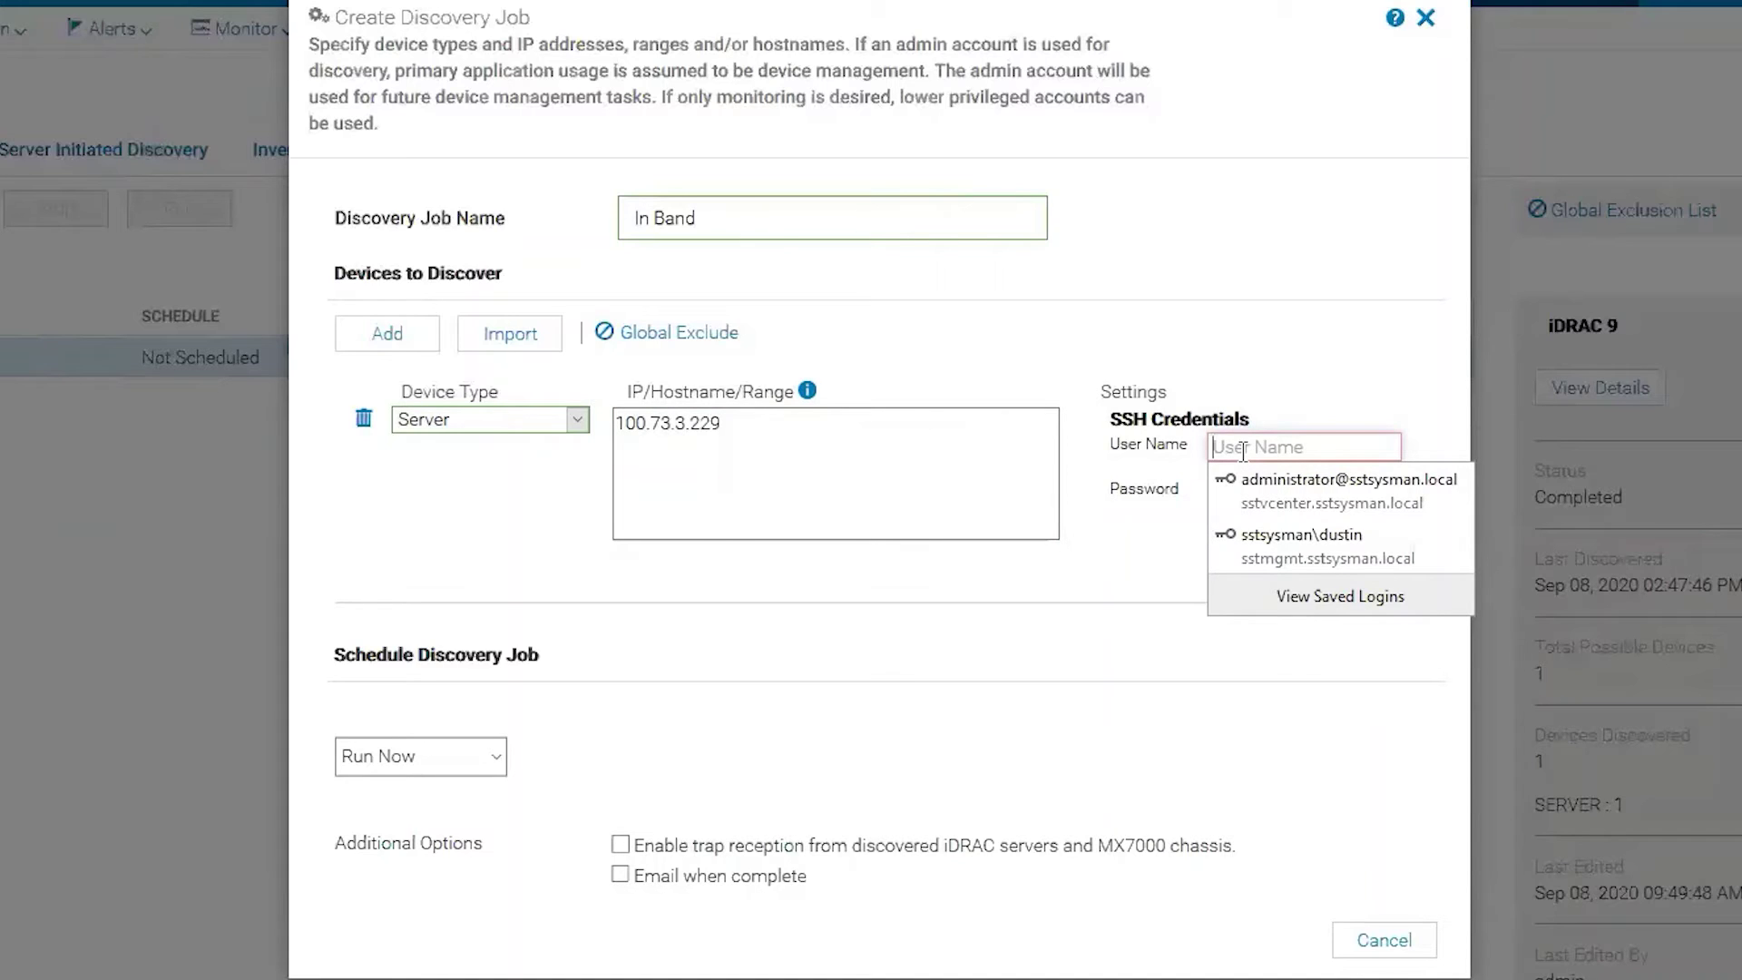
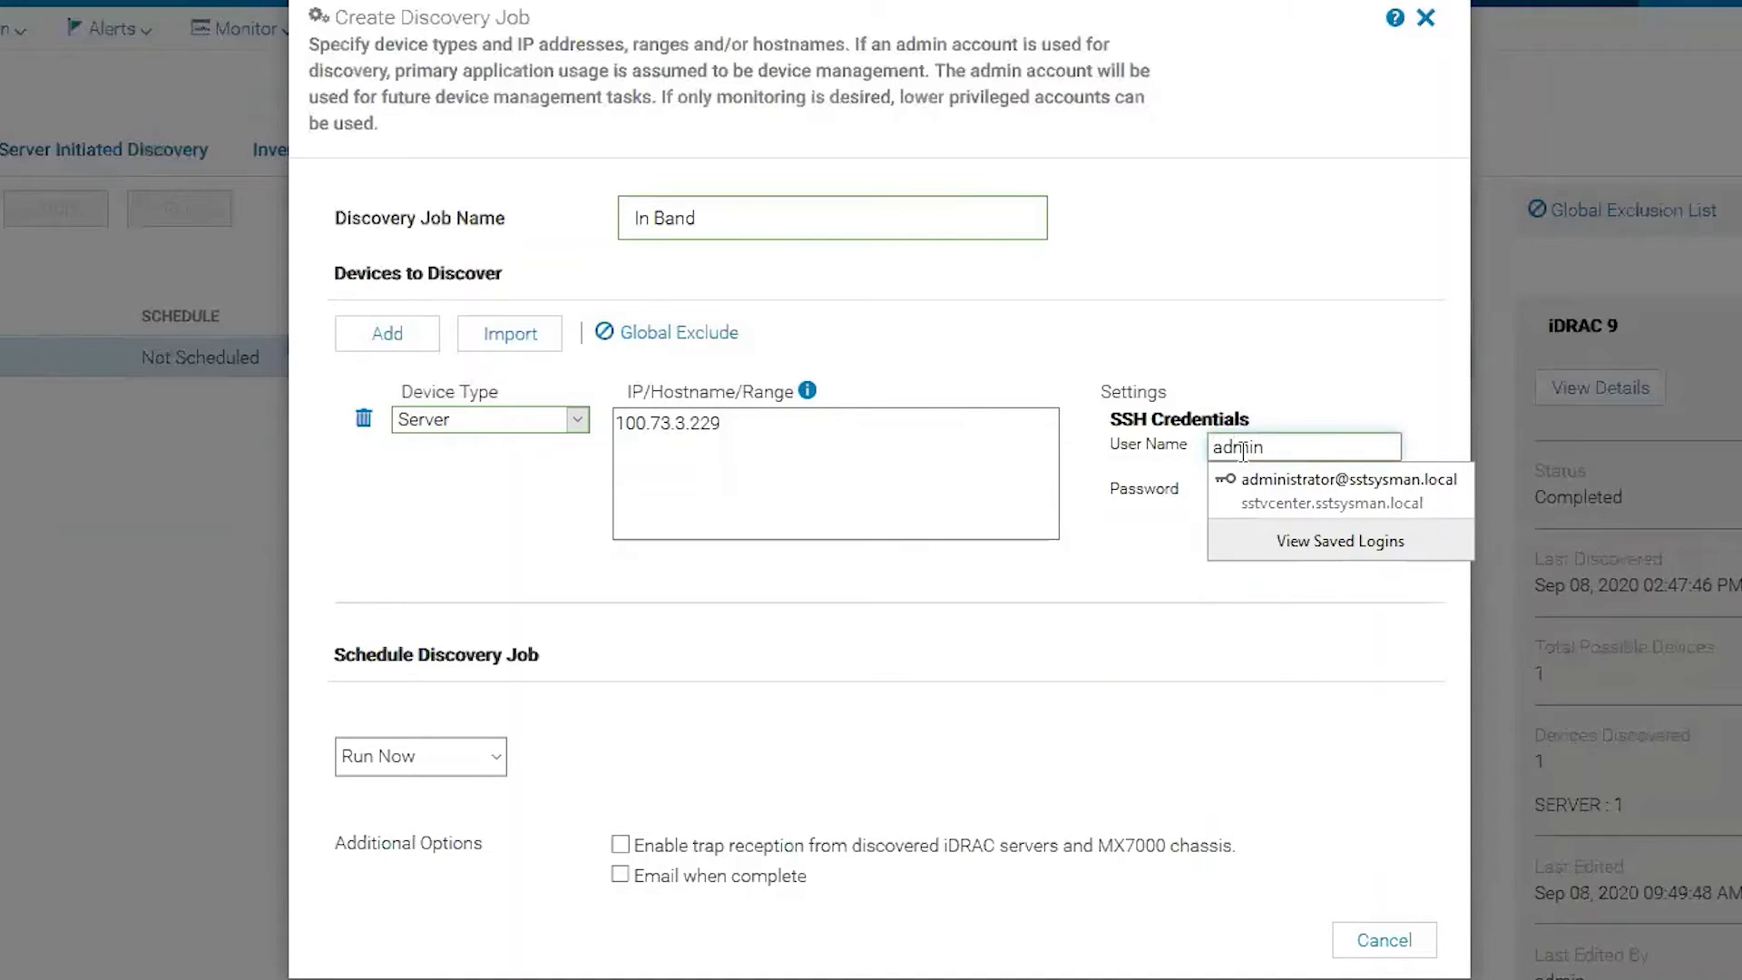
key("Tab")
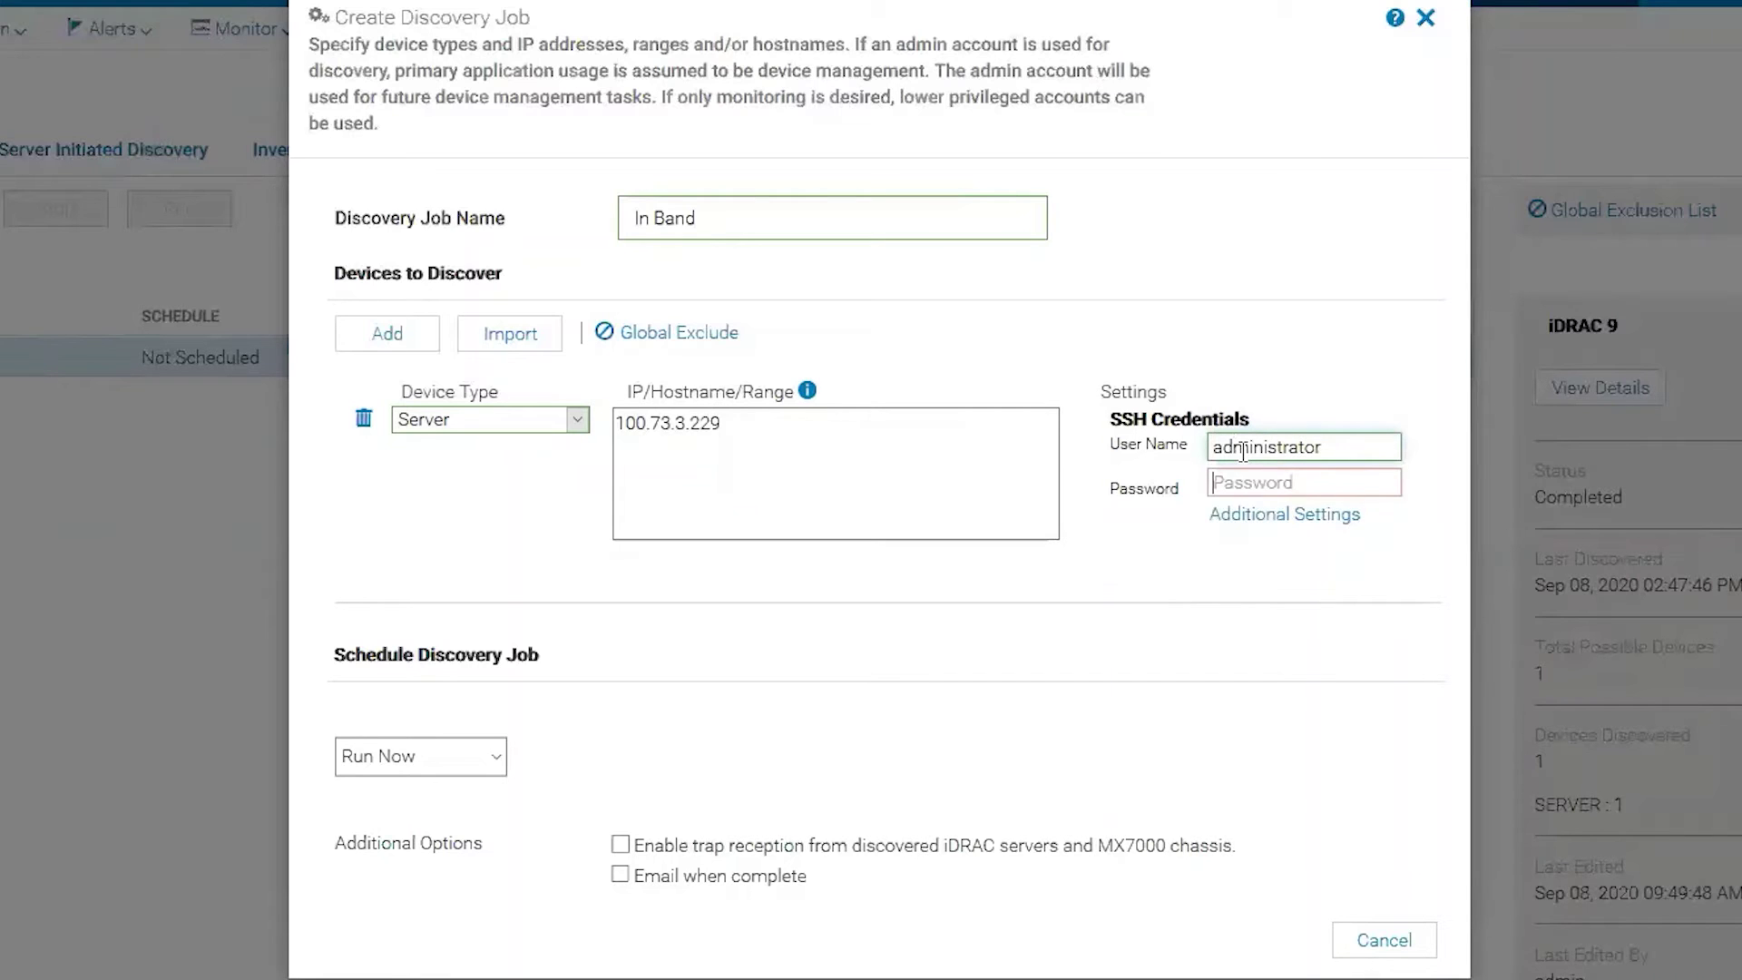
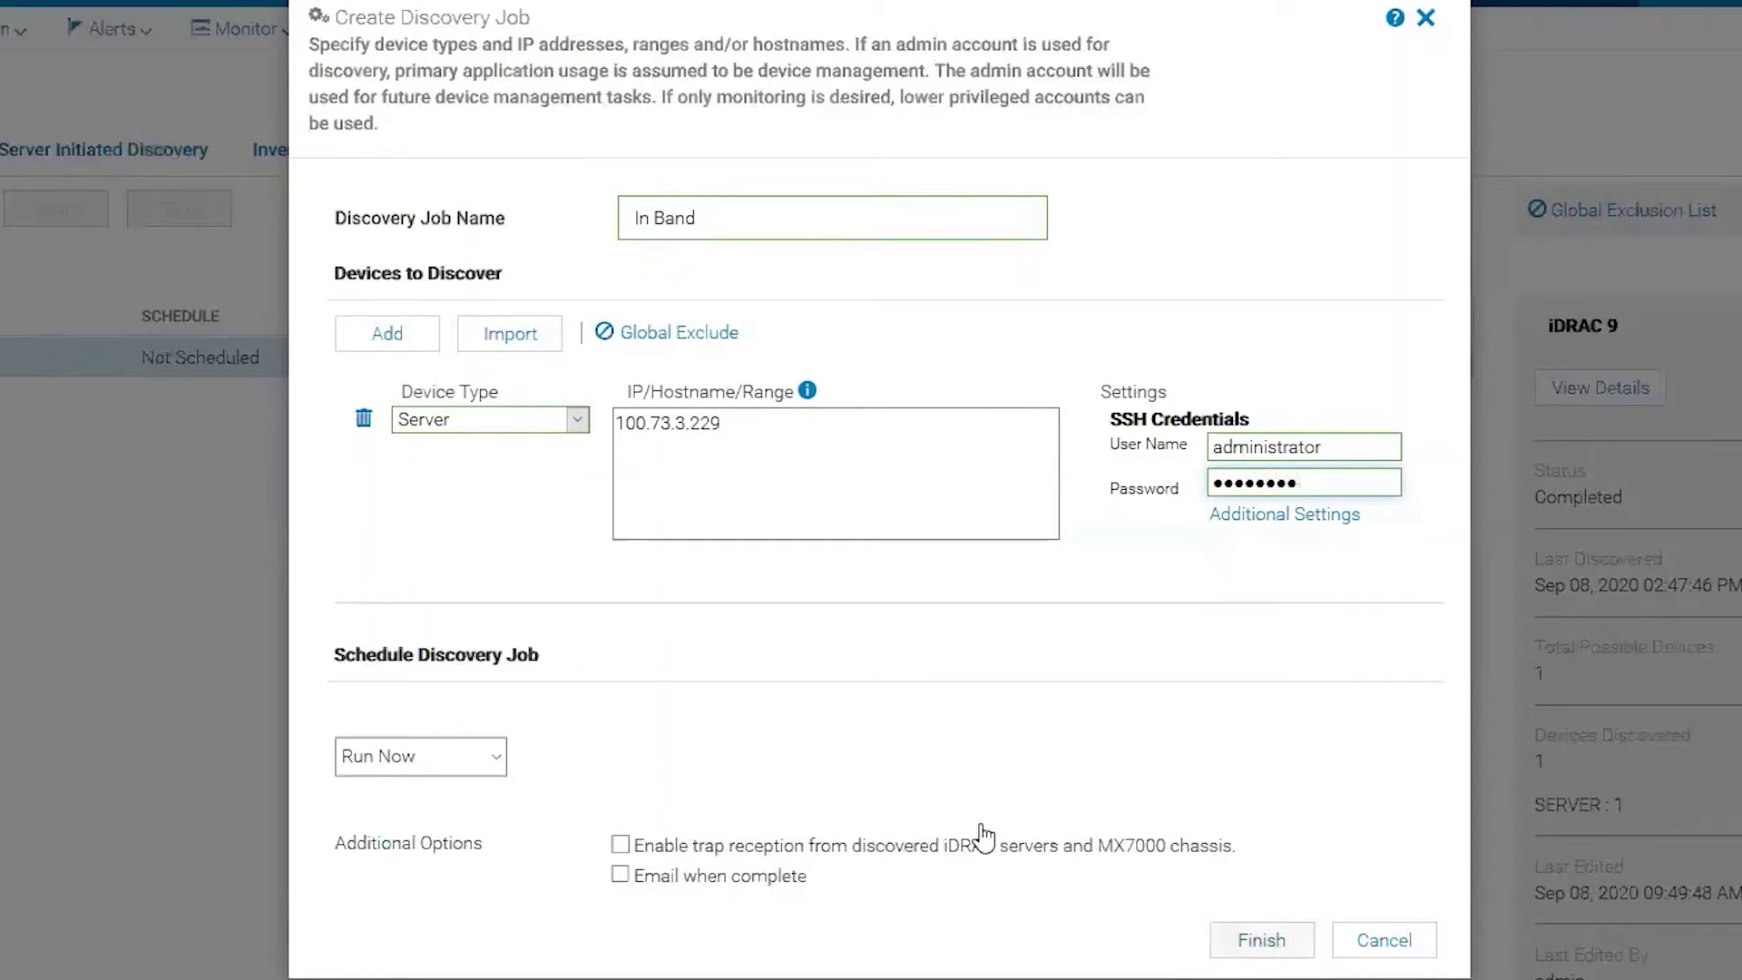
Finish the In Band discovery job so it runs and discovers 1 server.
left_click(1245, 943)
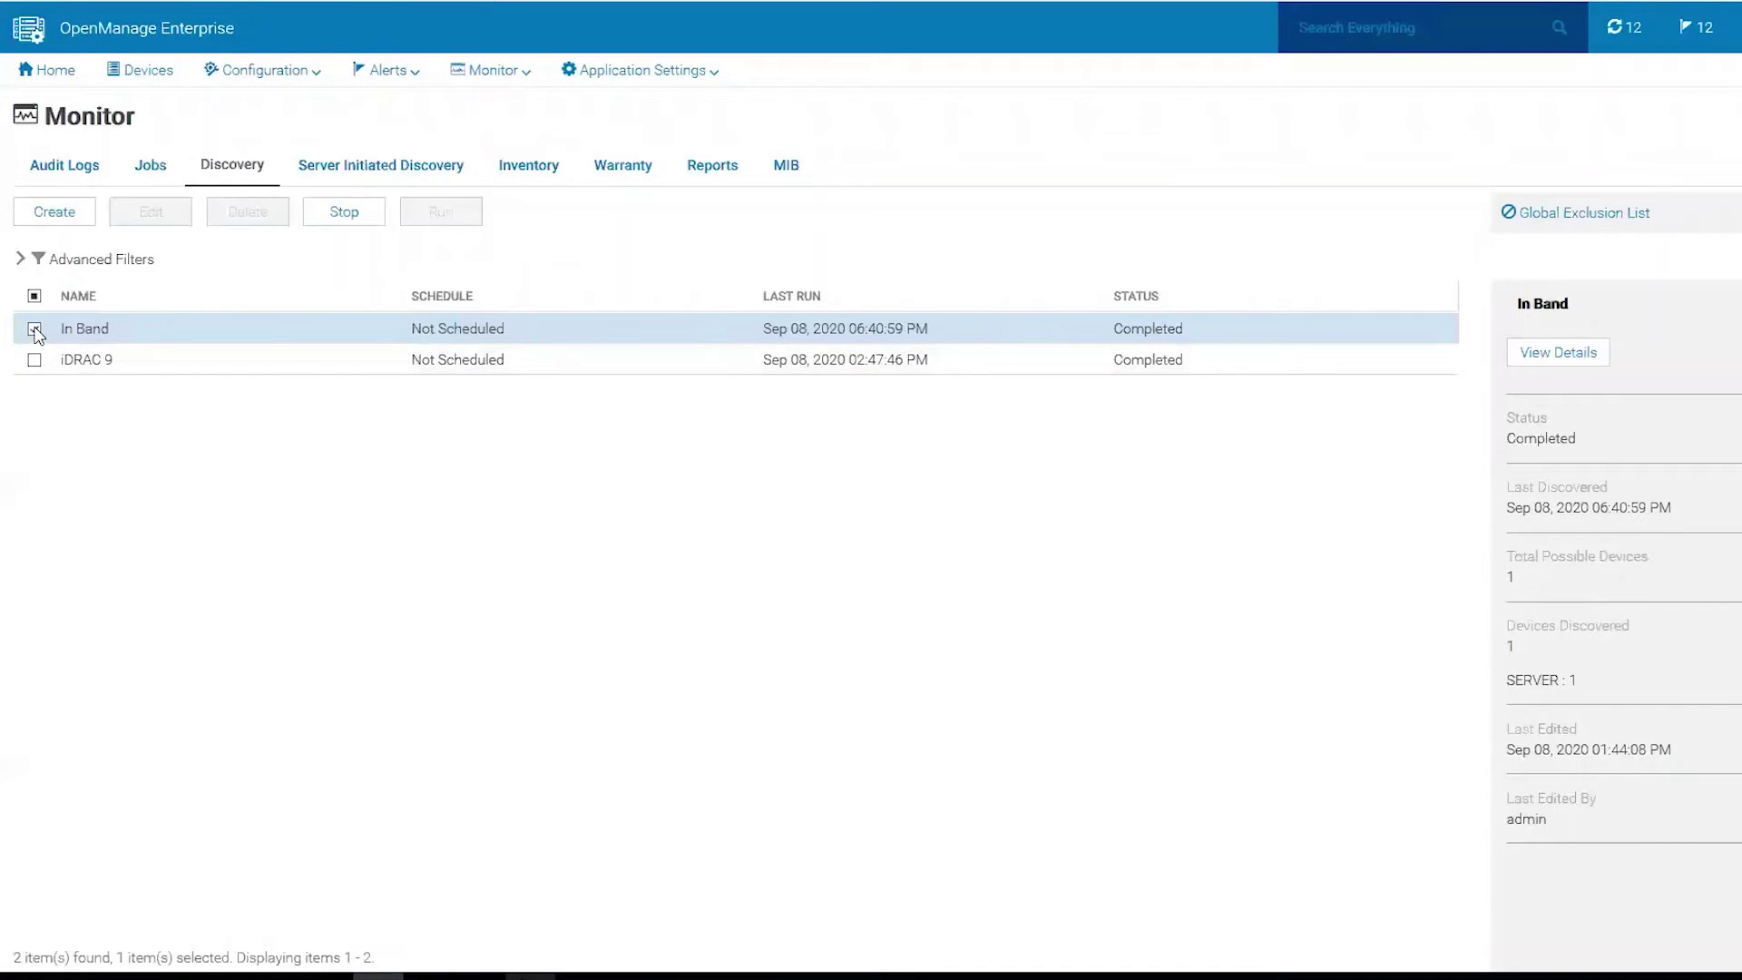
View the In Band job details and highlight the unavailable OS inventory artifacts messages.
left_click(1555, 360)
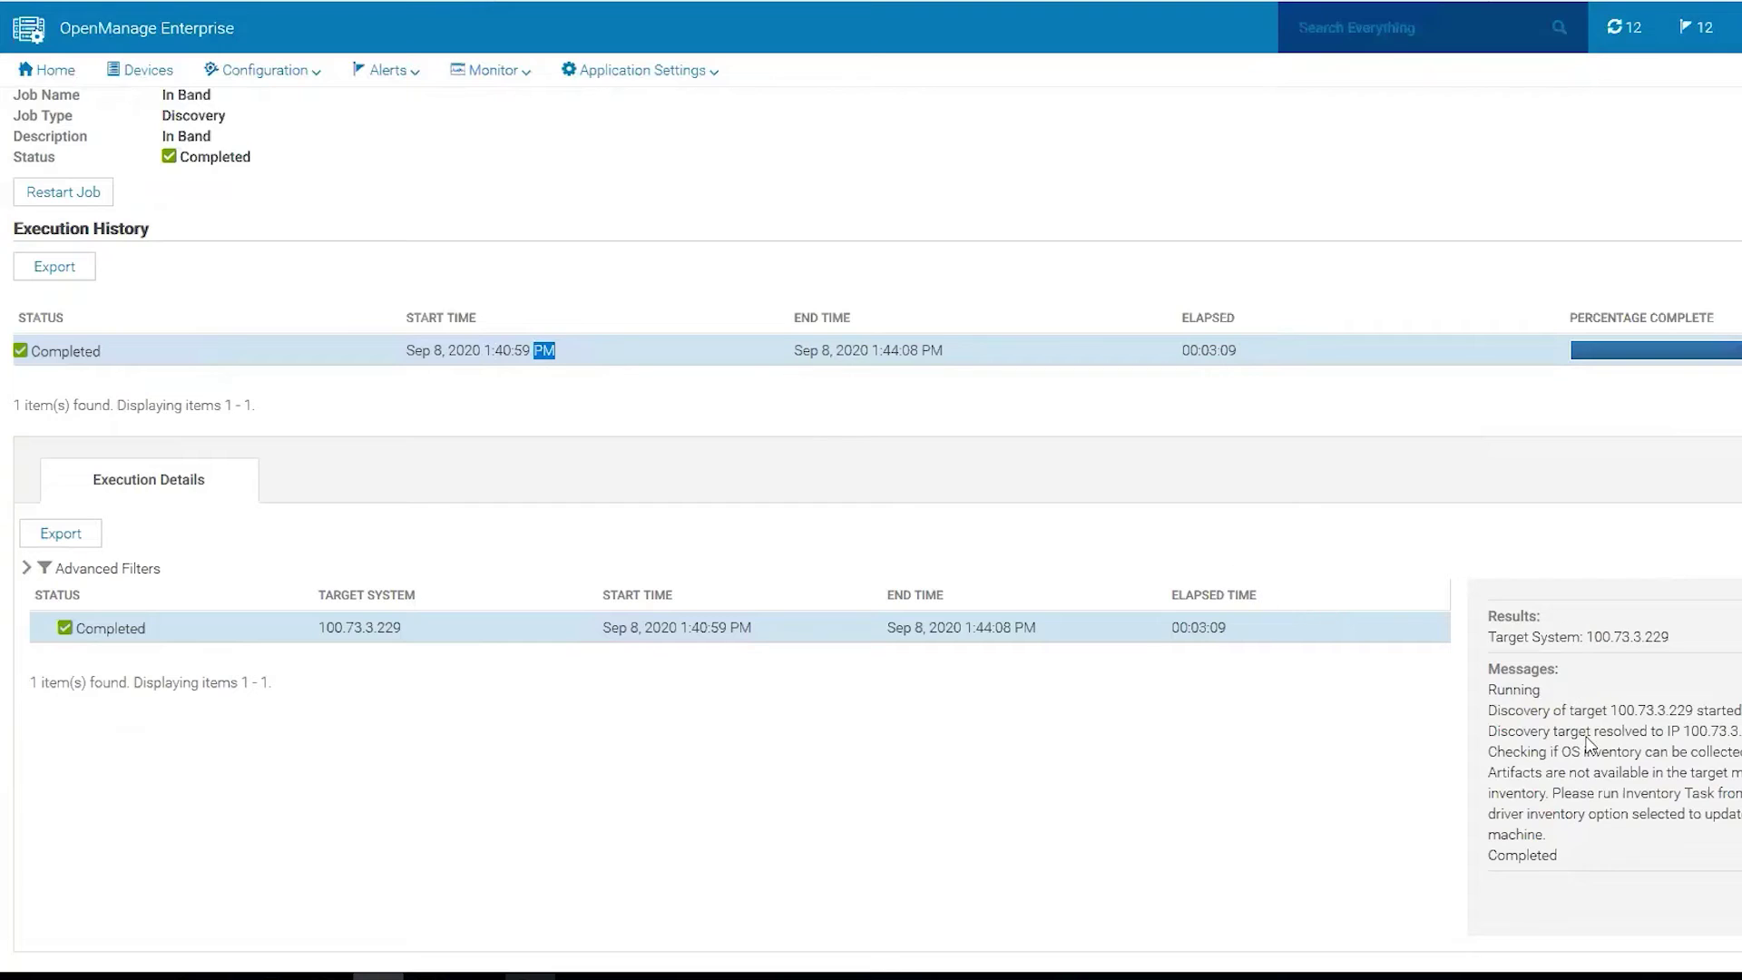
left_click_drag(1489, 772, 1741, 773)
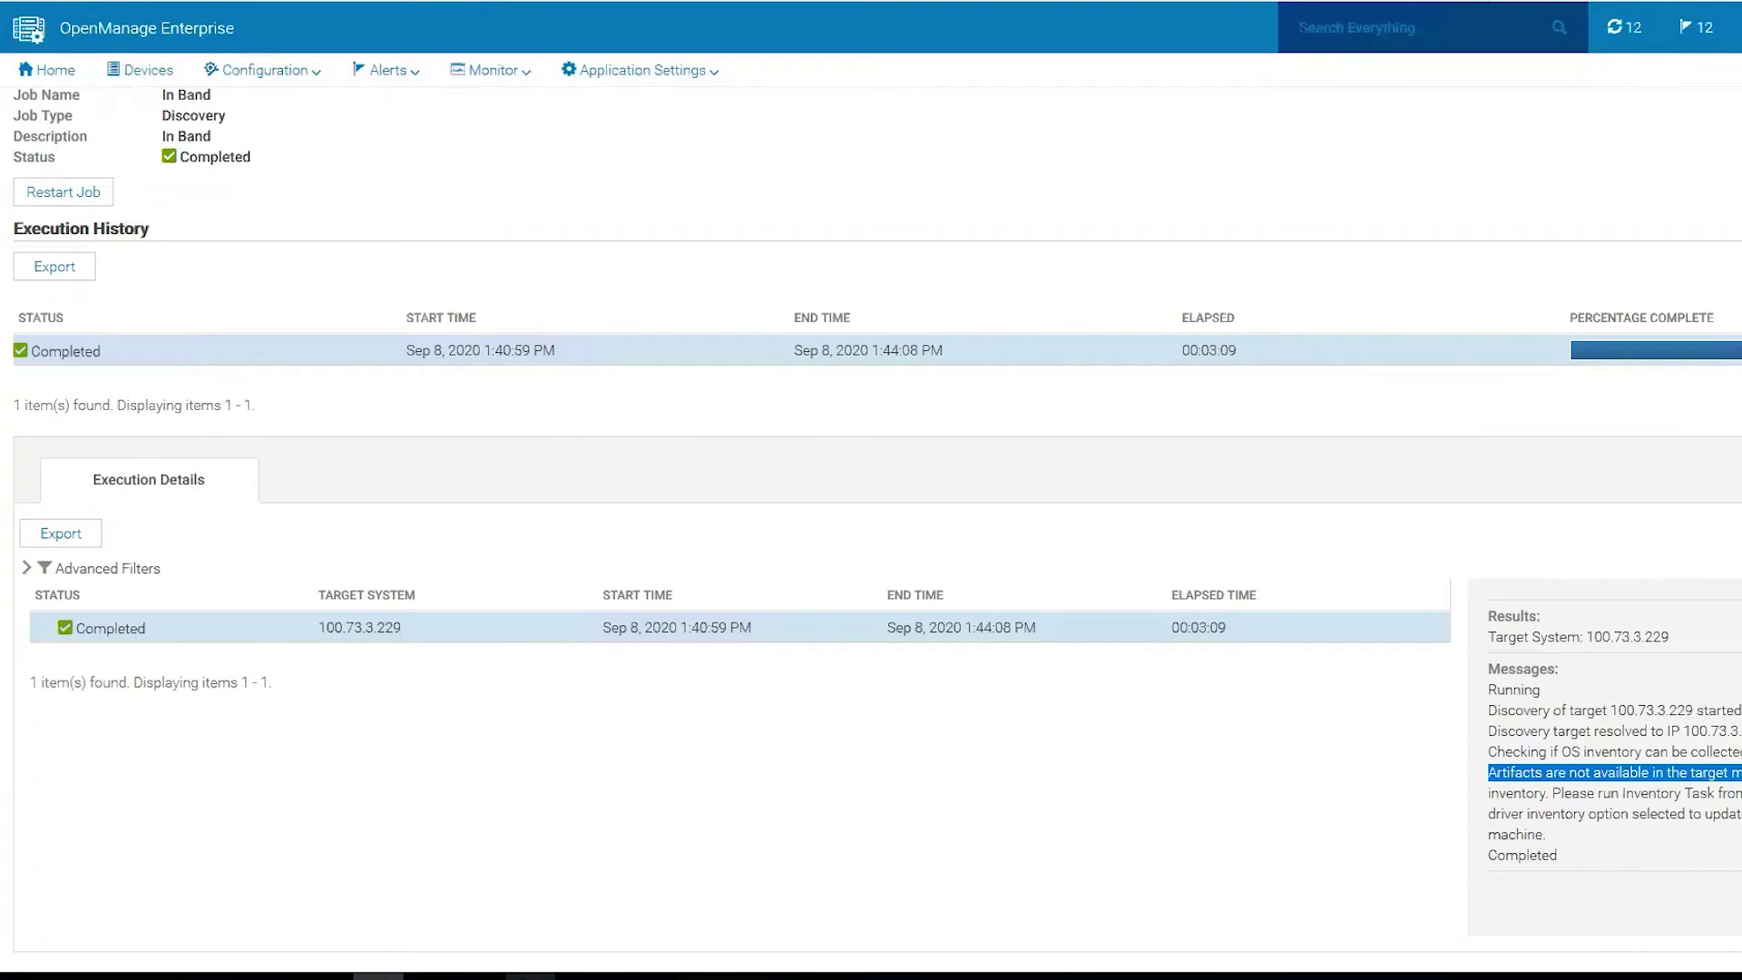
key("shift+Down")
key("shift+Down")
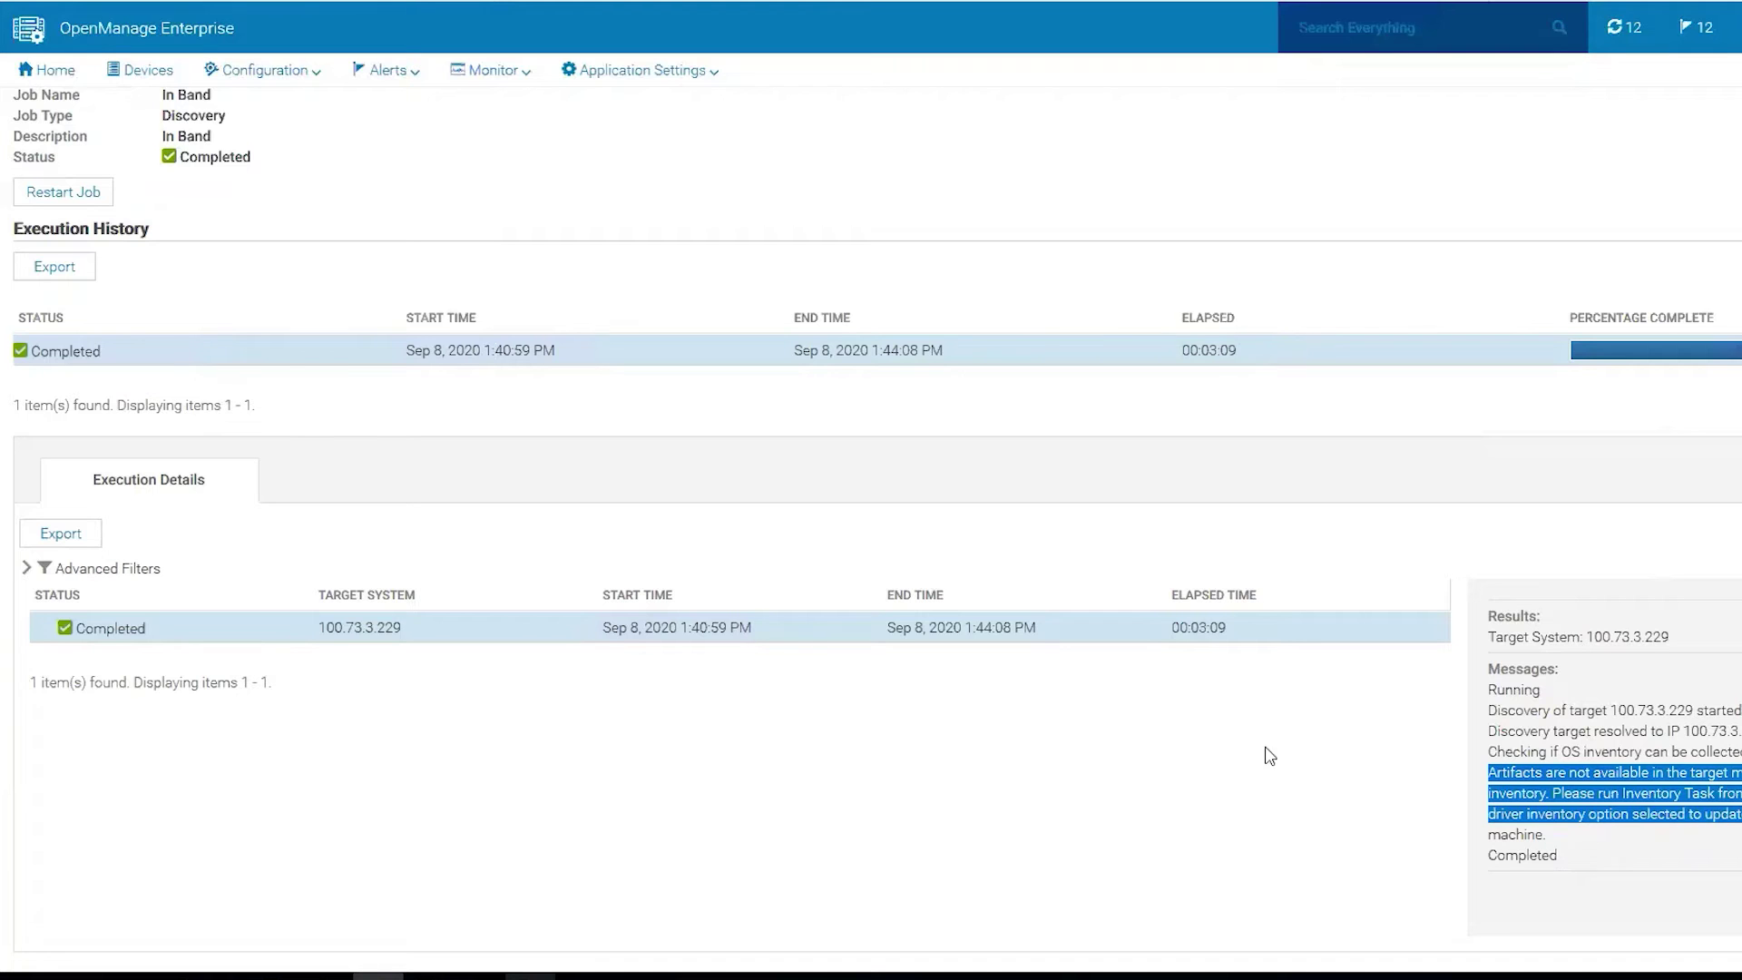
scroll(843, 595, "up", 1)
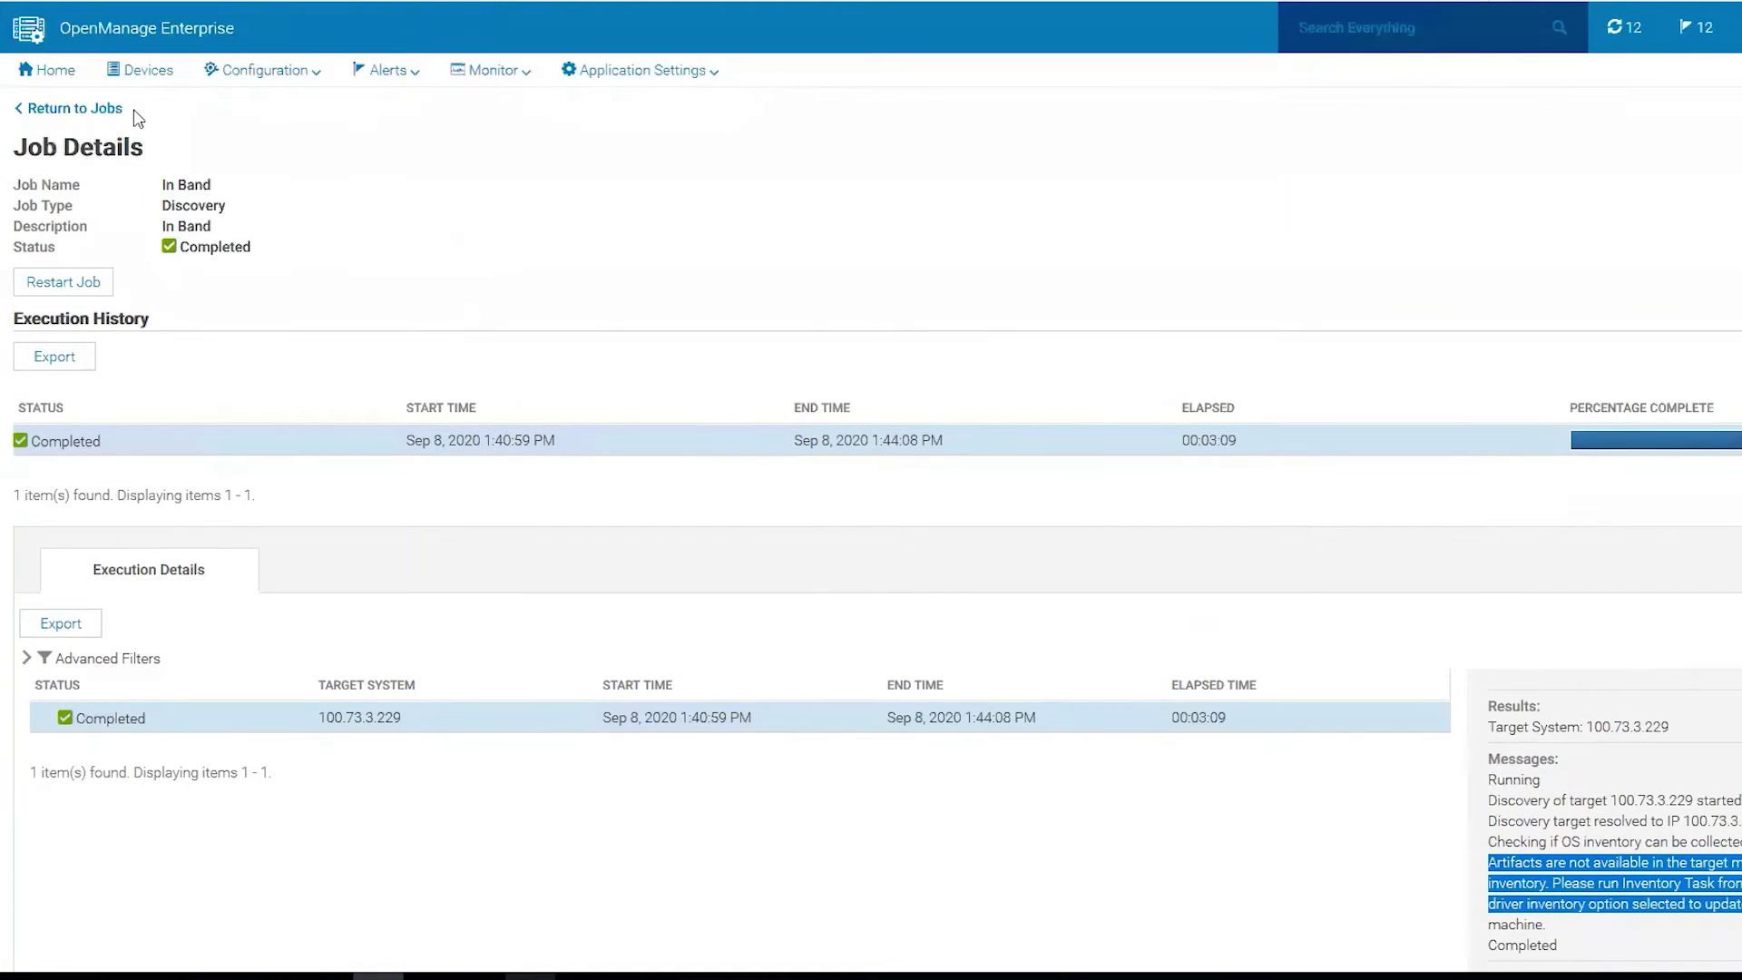
Open All Devices listing the PowerEdge R740 and expand the Servers system group.
left_click(145, 70)
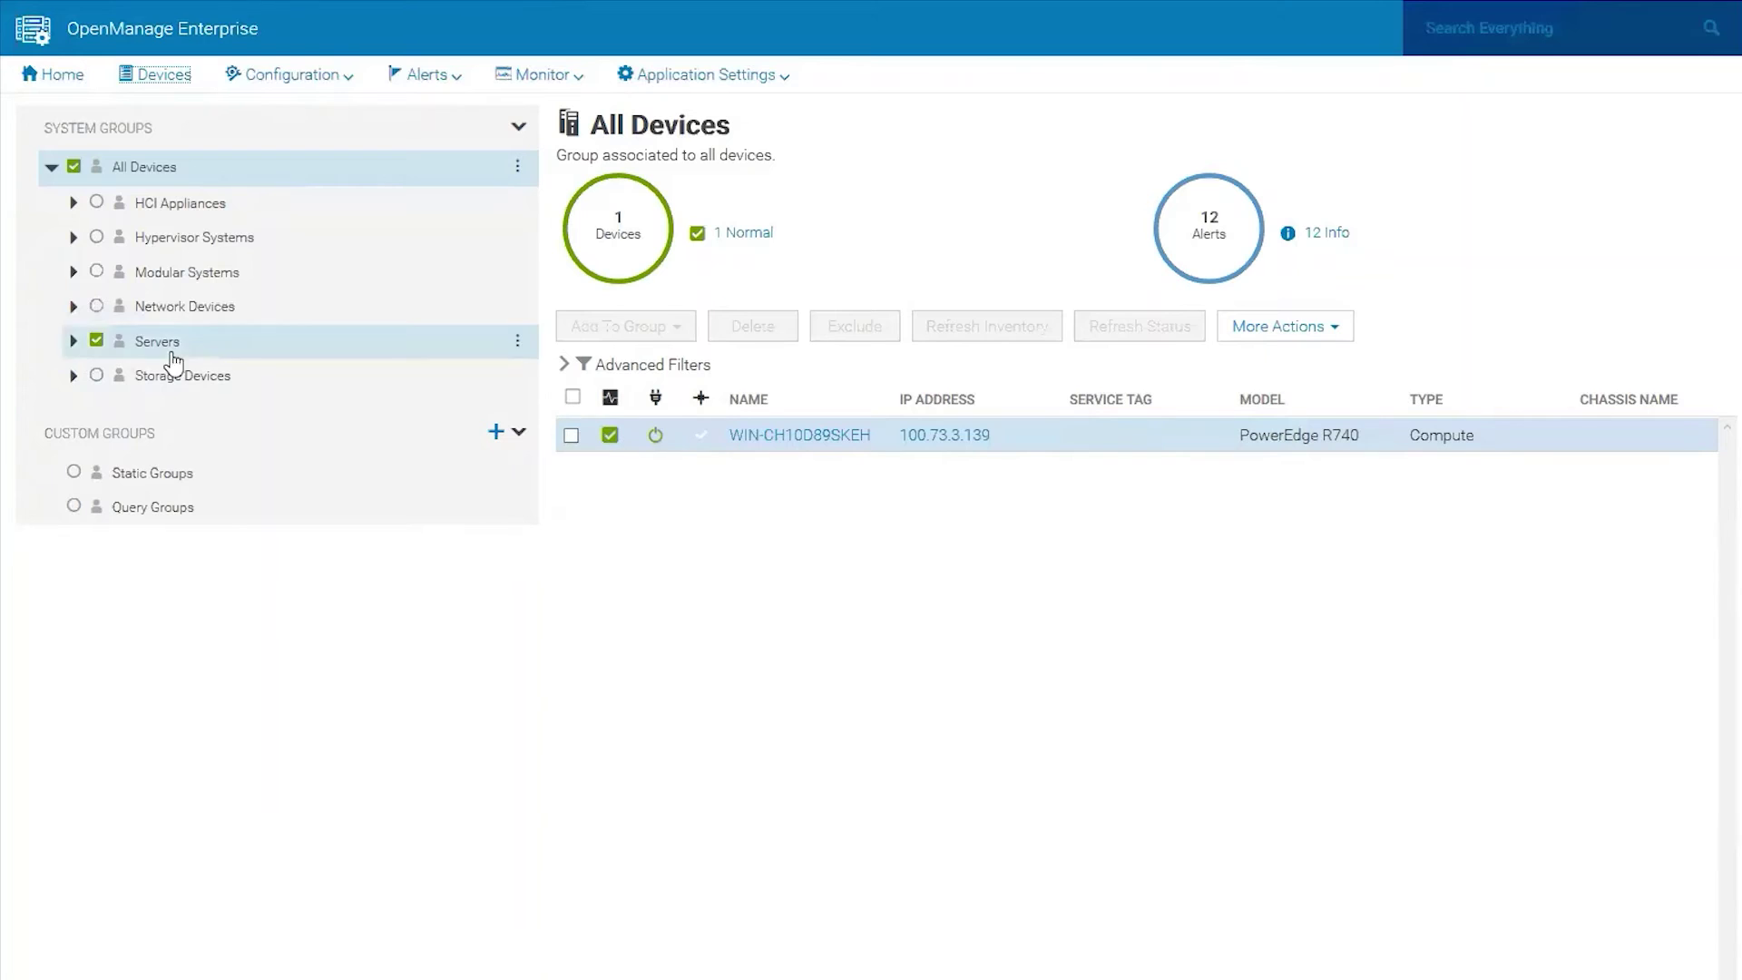
left_click(72, 341)
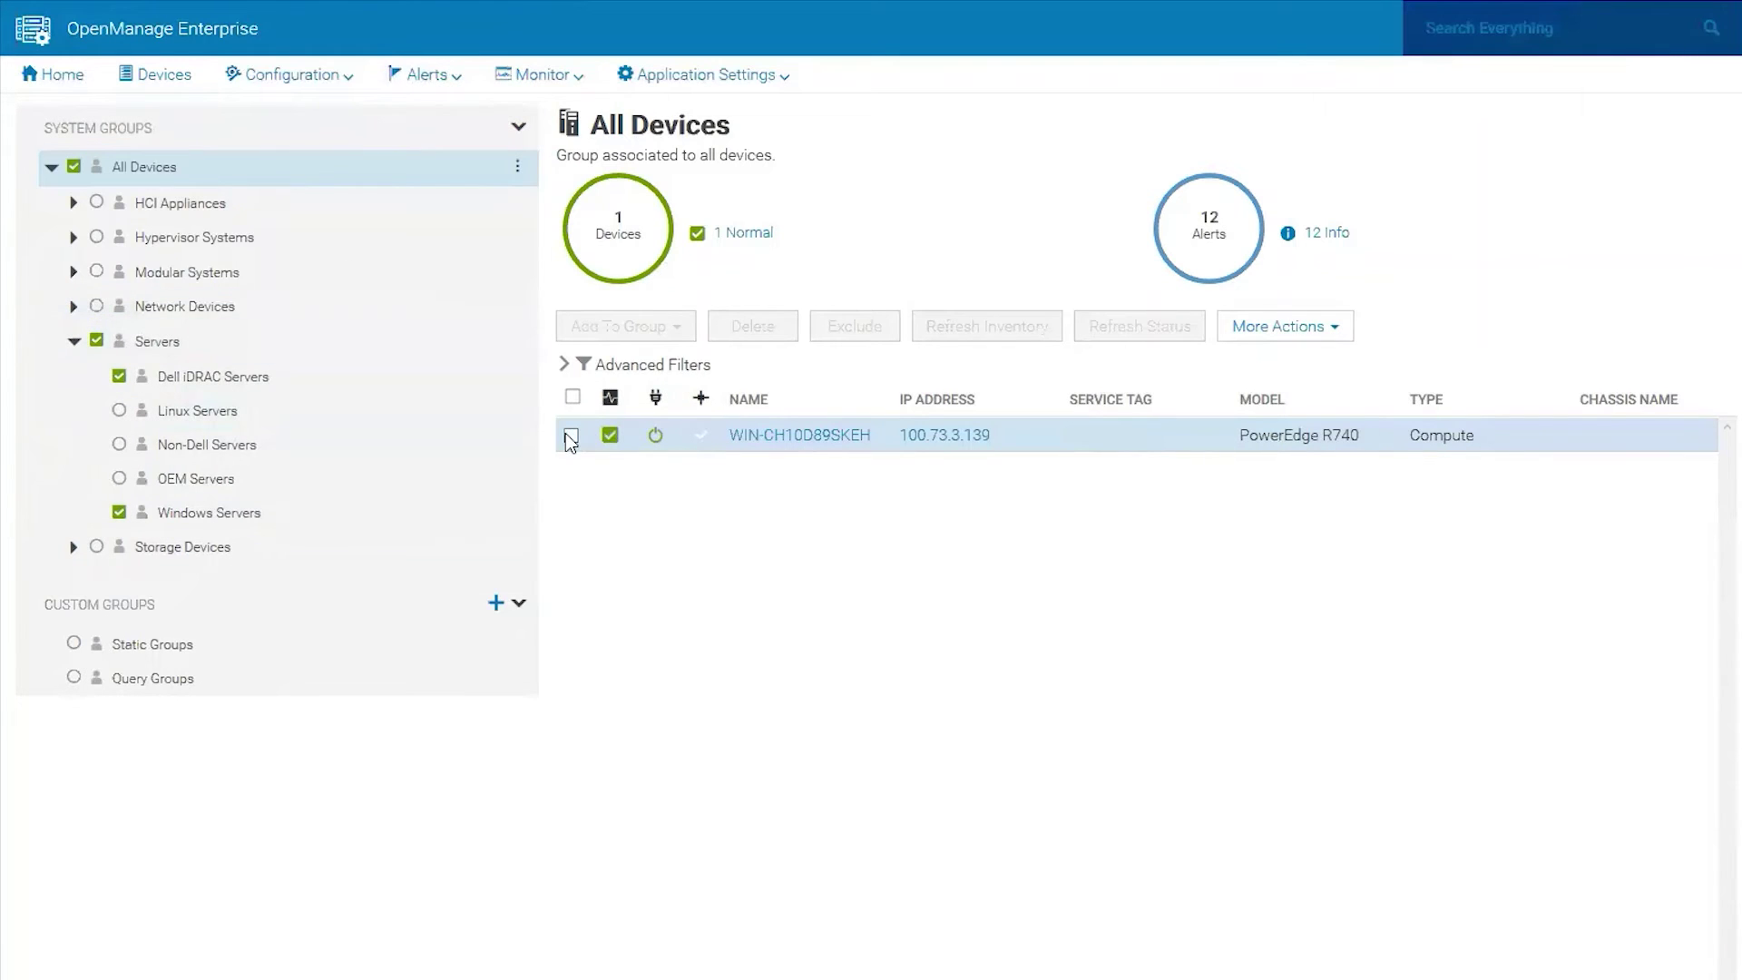
Create a new inventory job under Monitor > Inventory named 'Windows In Band'.
left_click(535, 76)
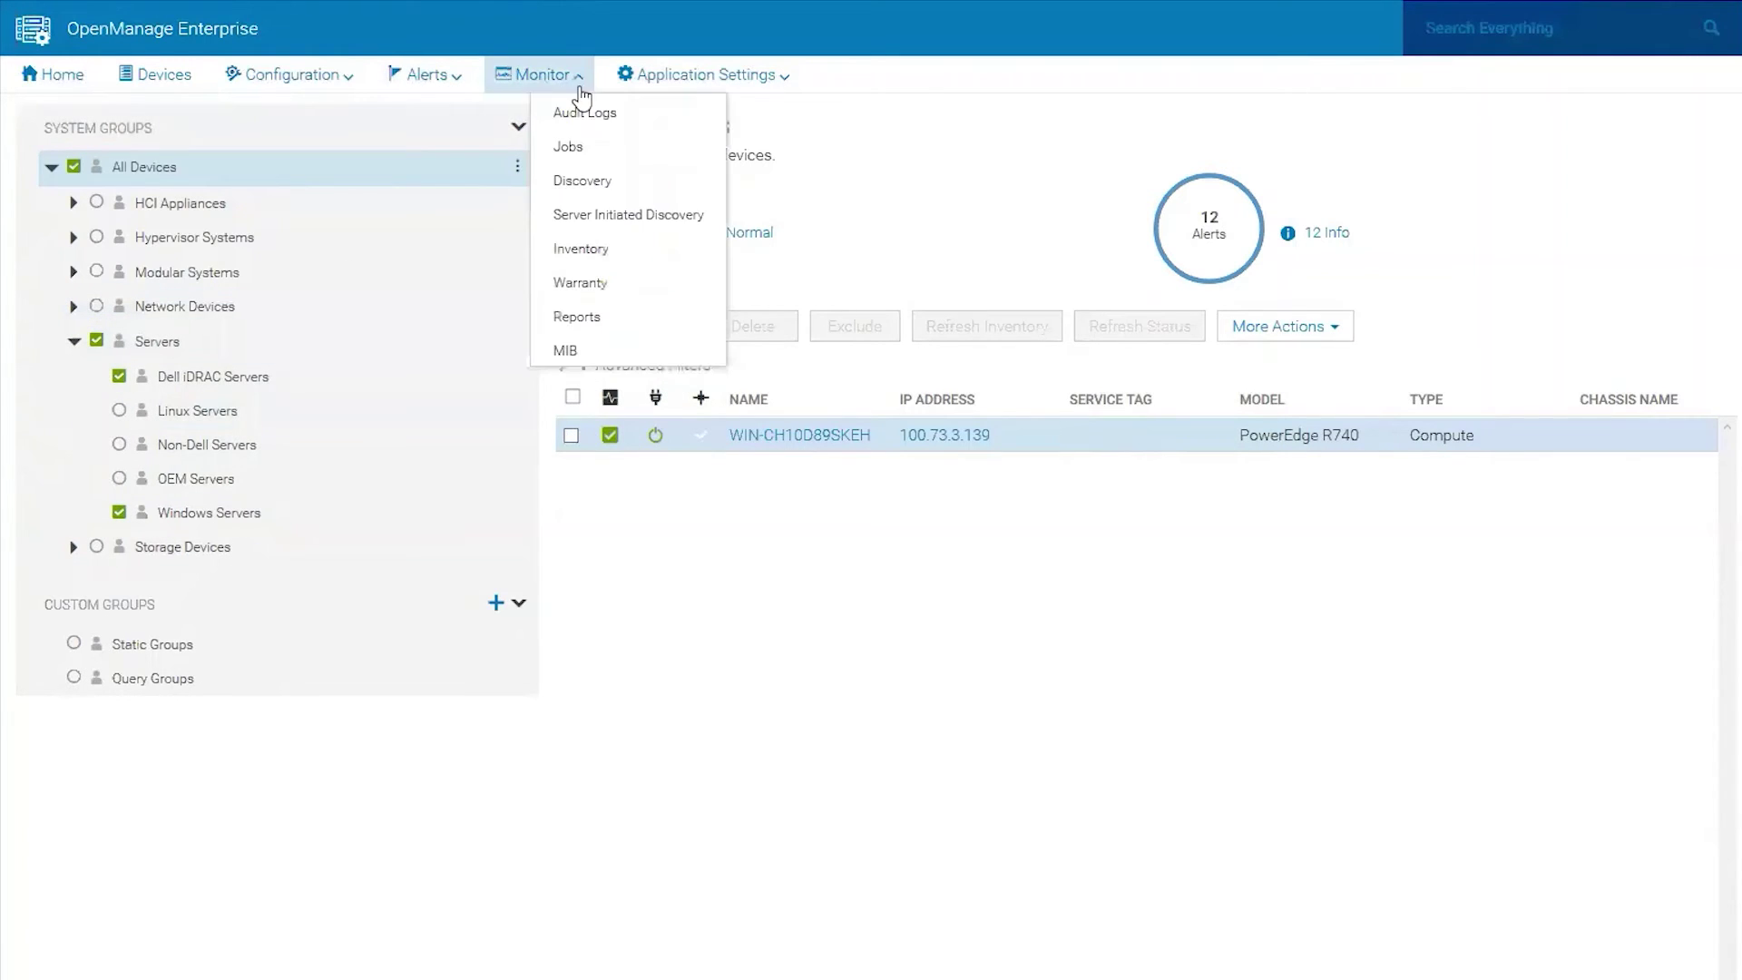
left_click(602, 251)
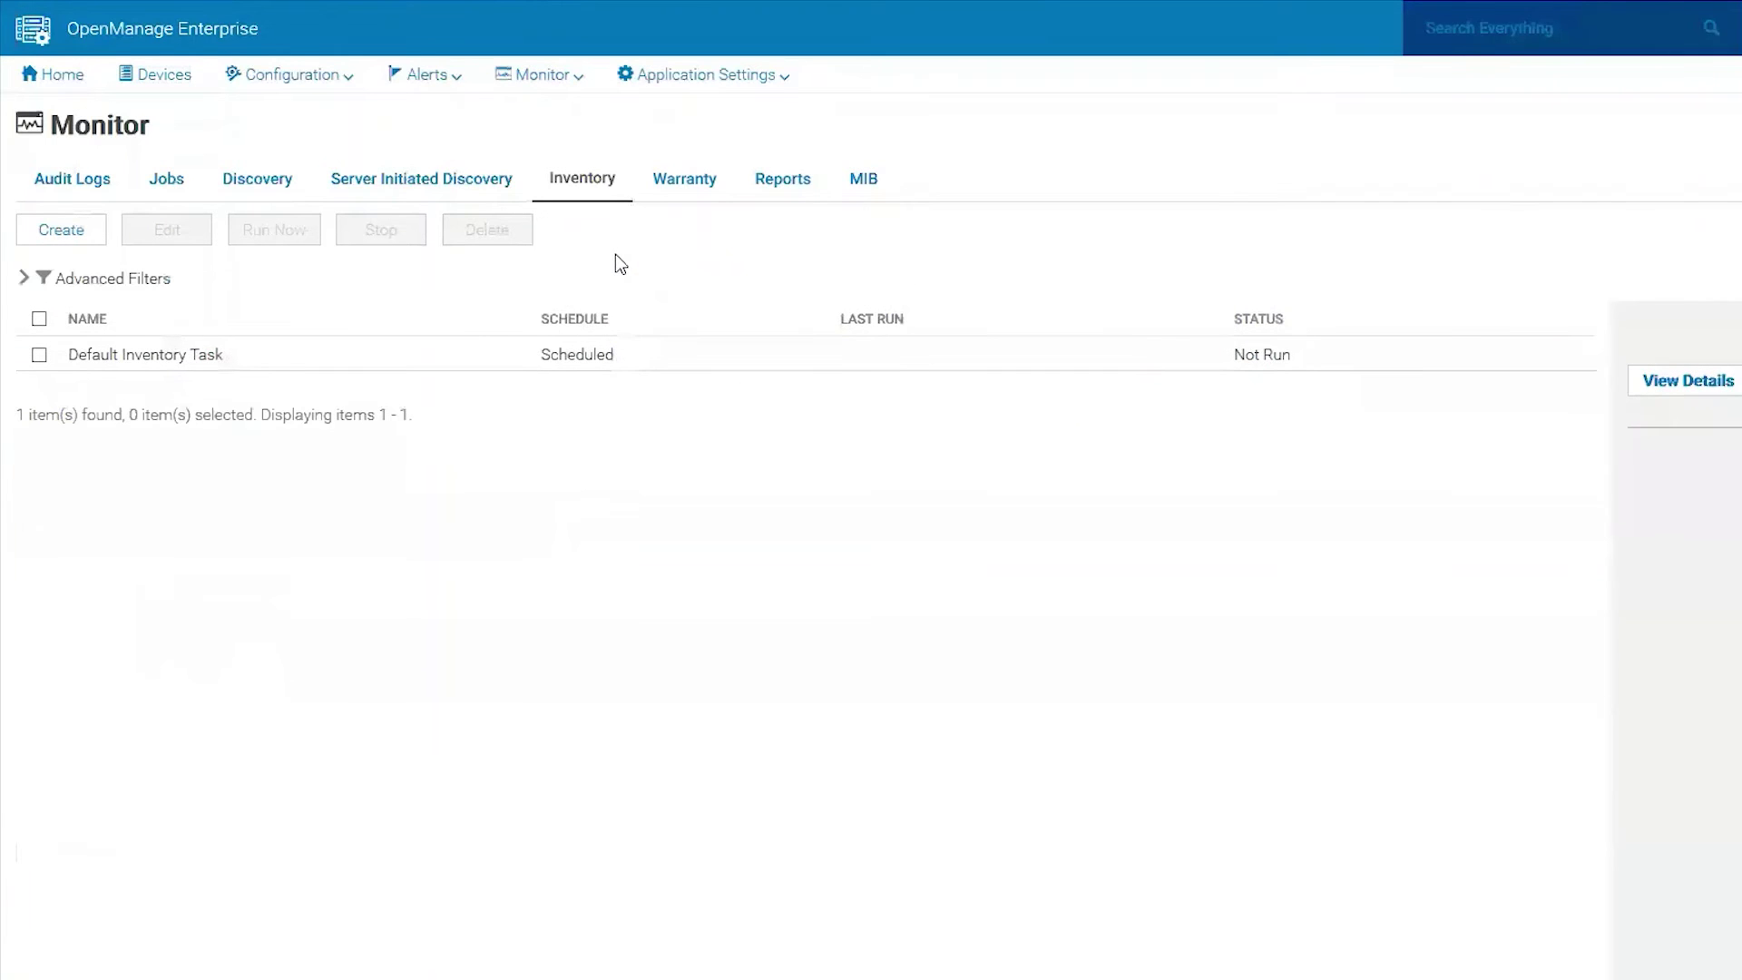
left_click(75, 232)
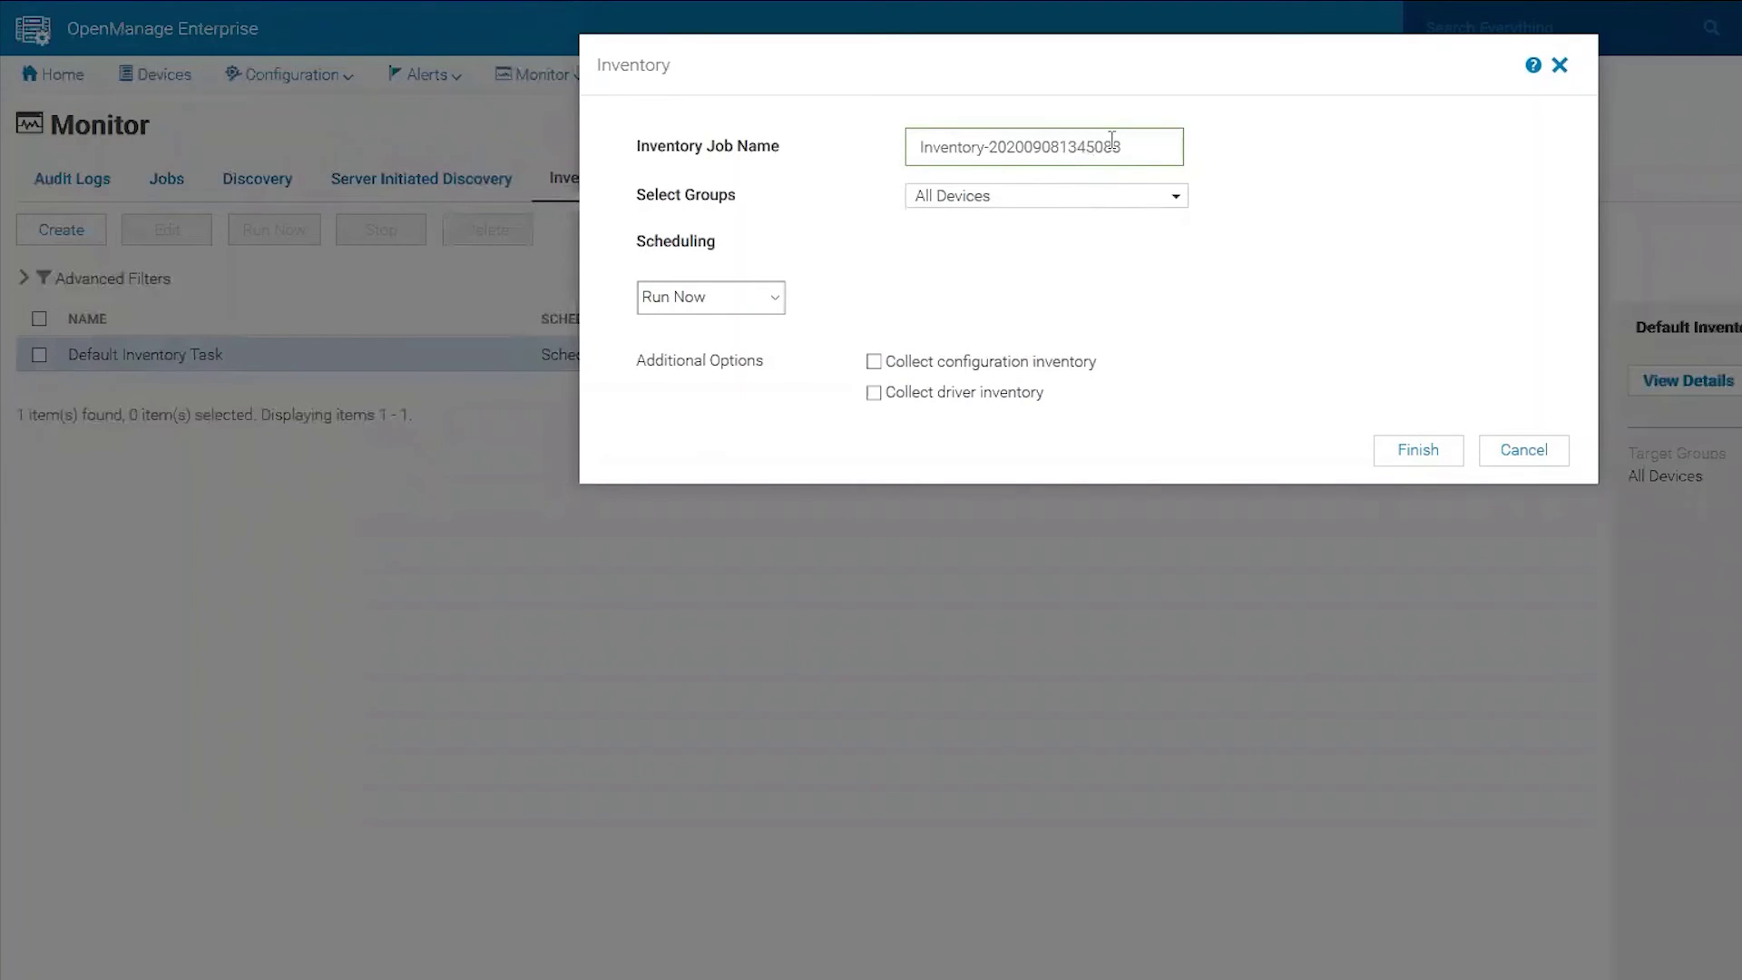
triple_click(948, 145)
type("Win")
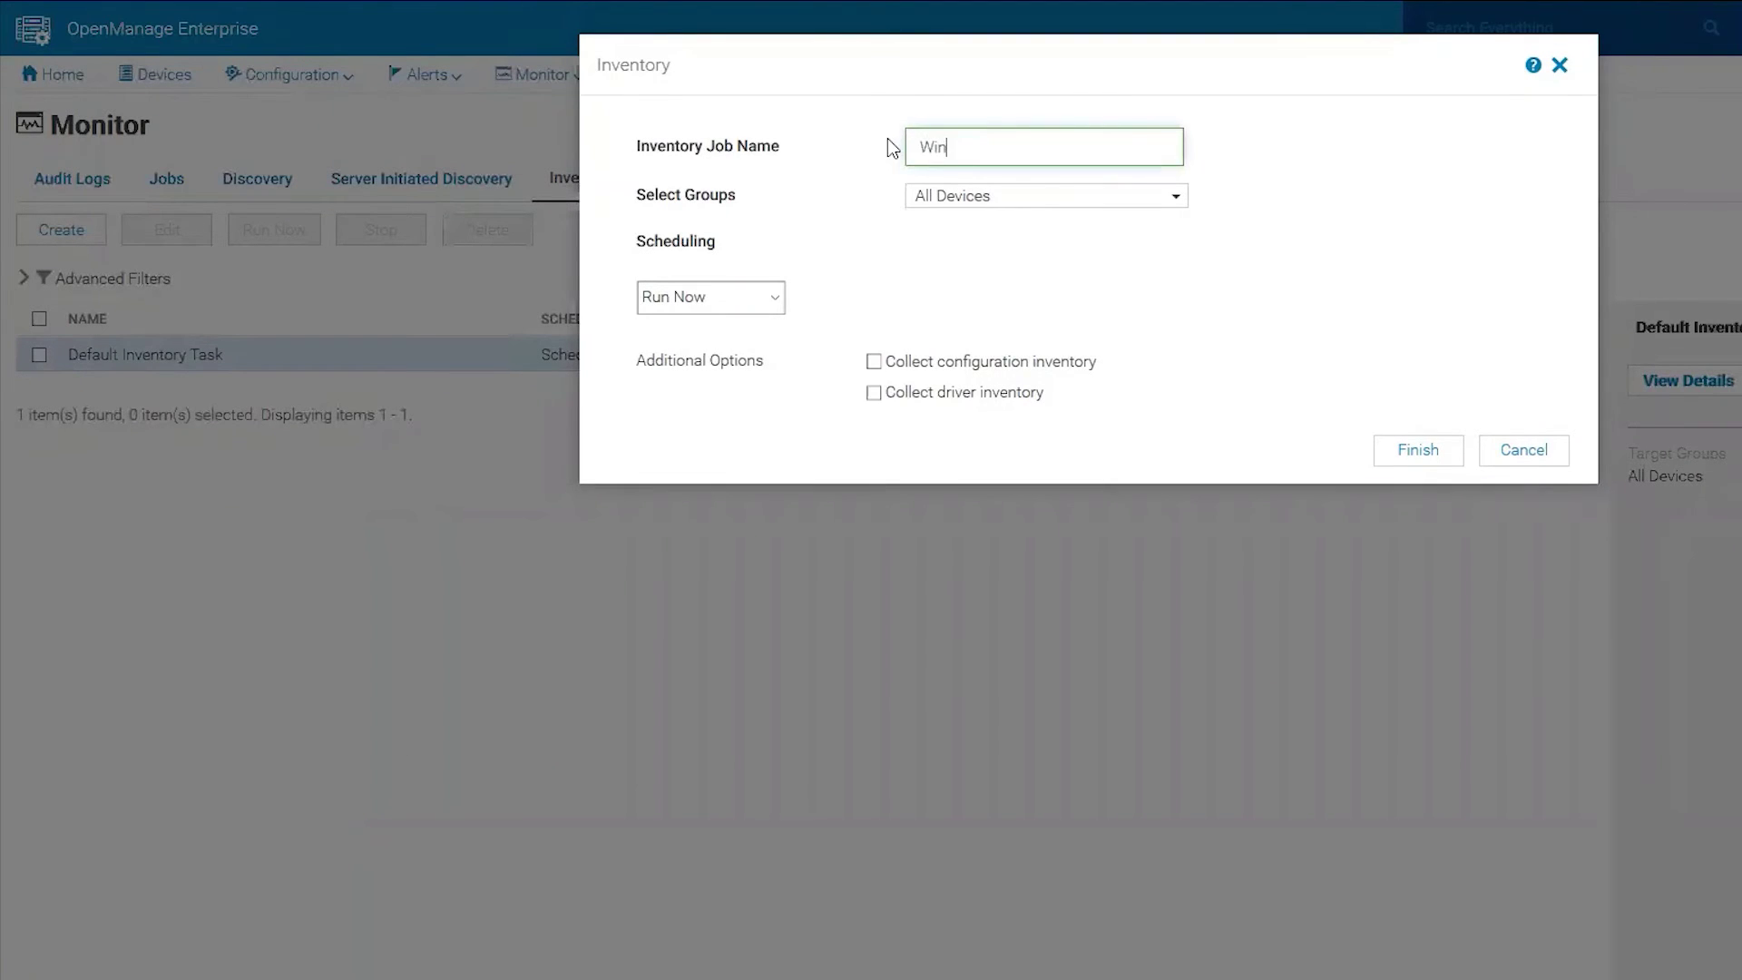
type("dows In Band")
Target the Windows Servers group with driver inventory collection and run the job.
left_click(978, 196)
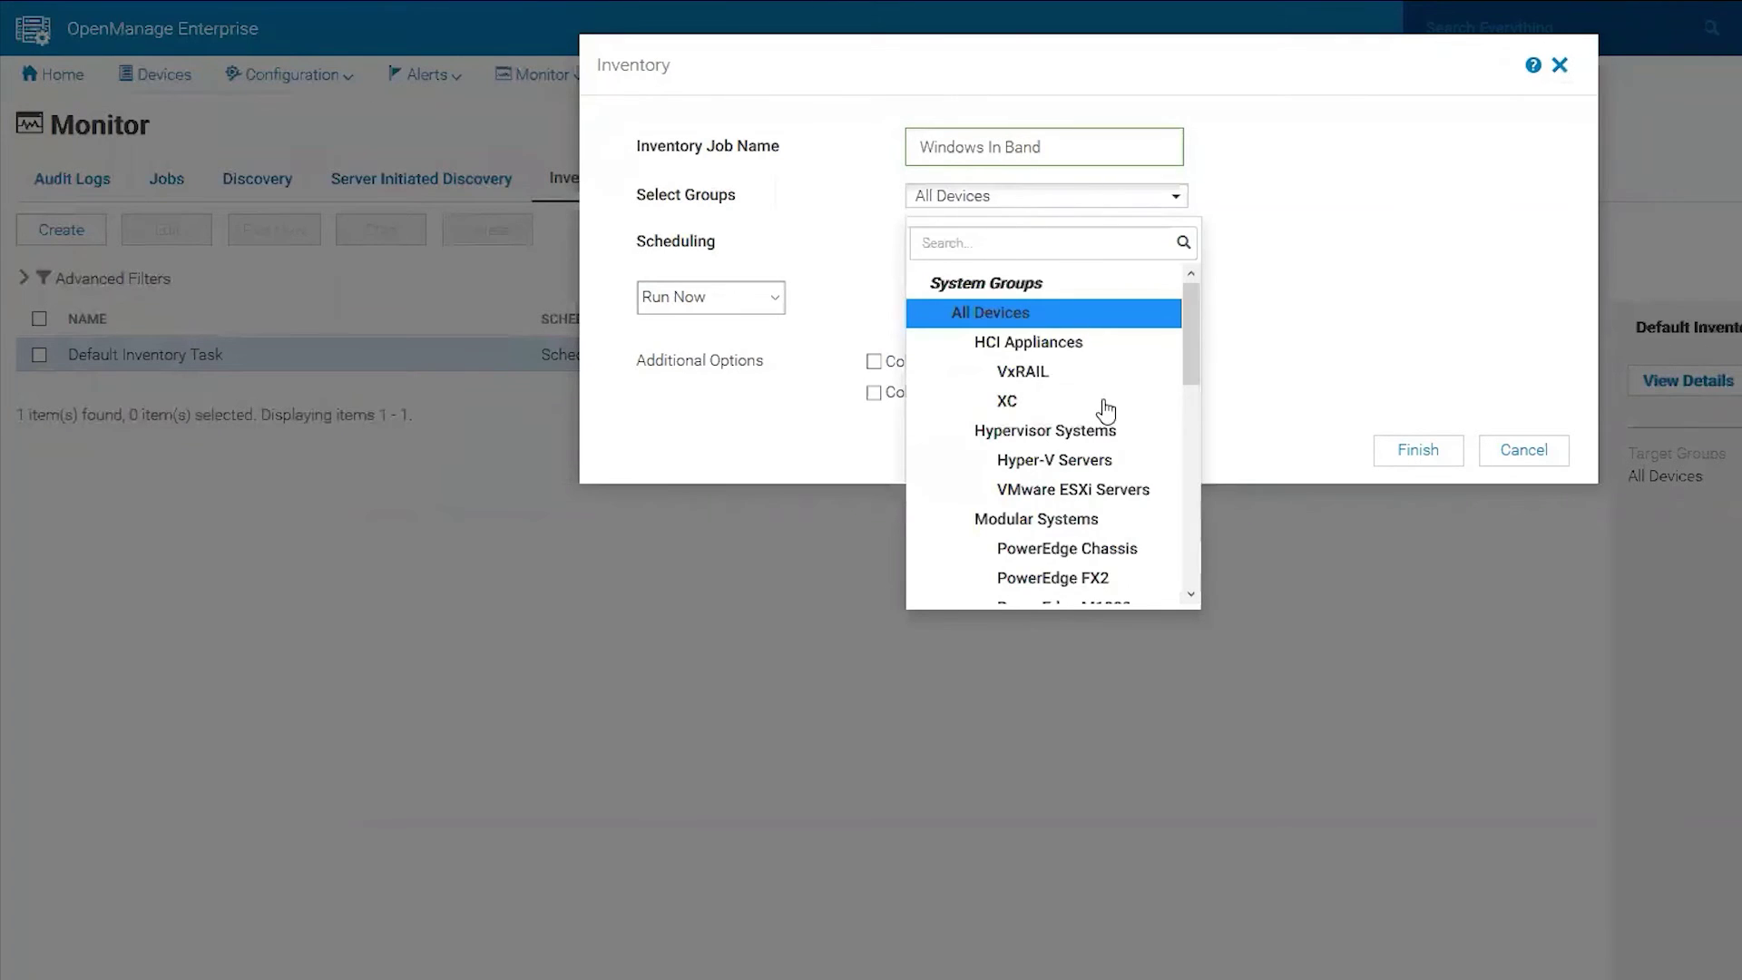
scroll(1106, 444, "down", 6)
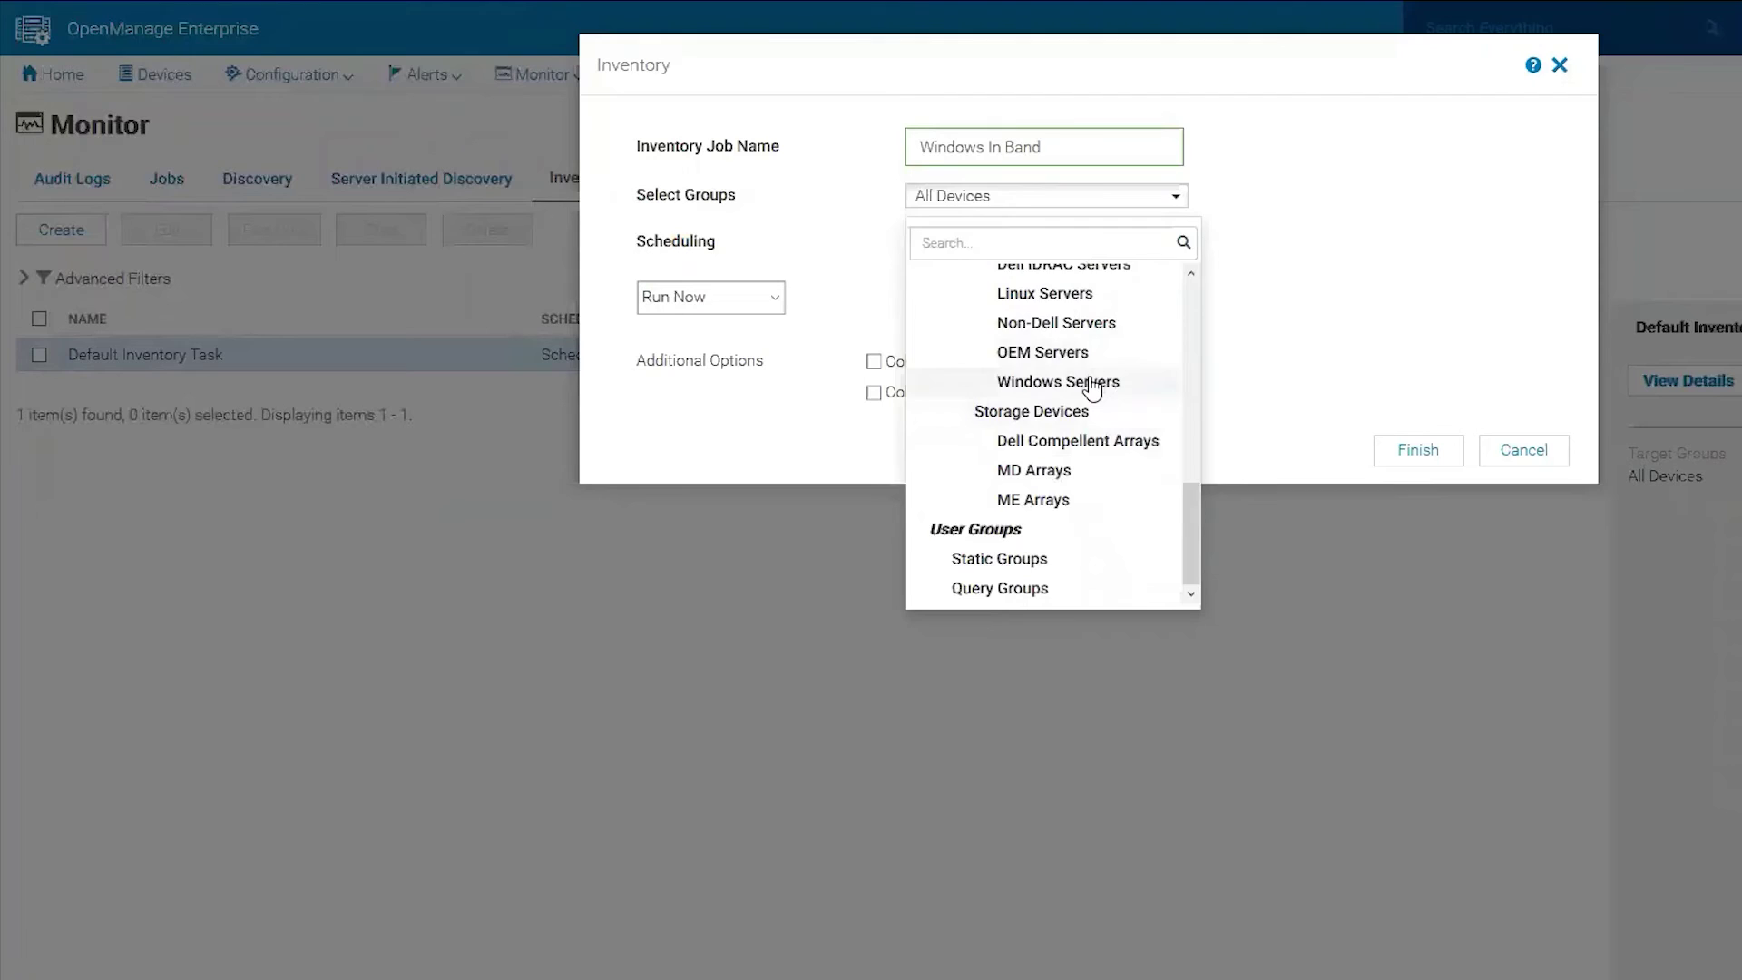
left_click(1088, 385)
left_click(874, 395)
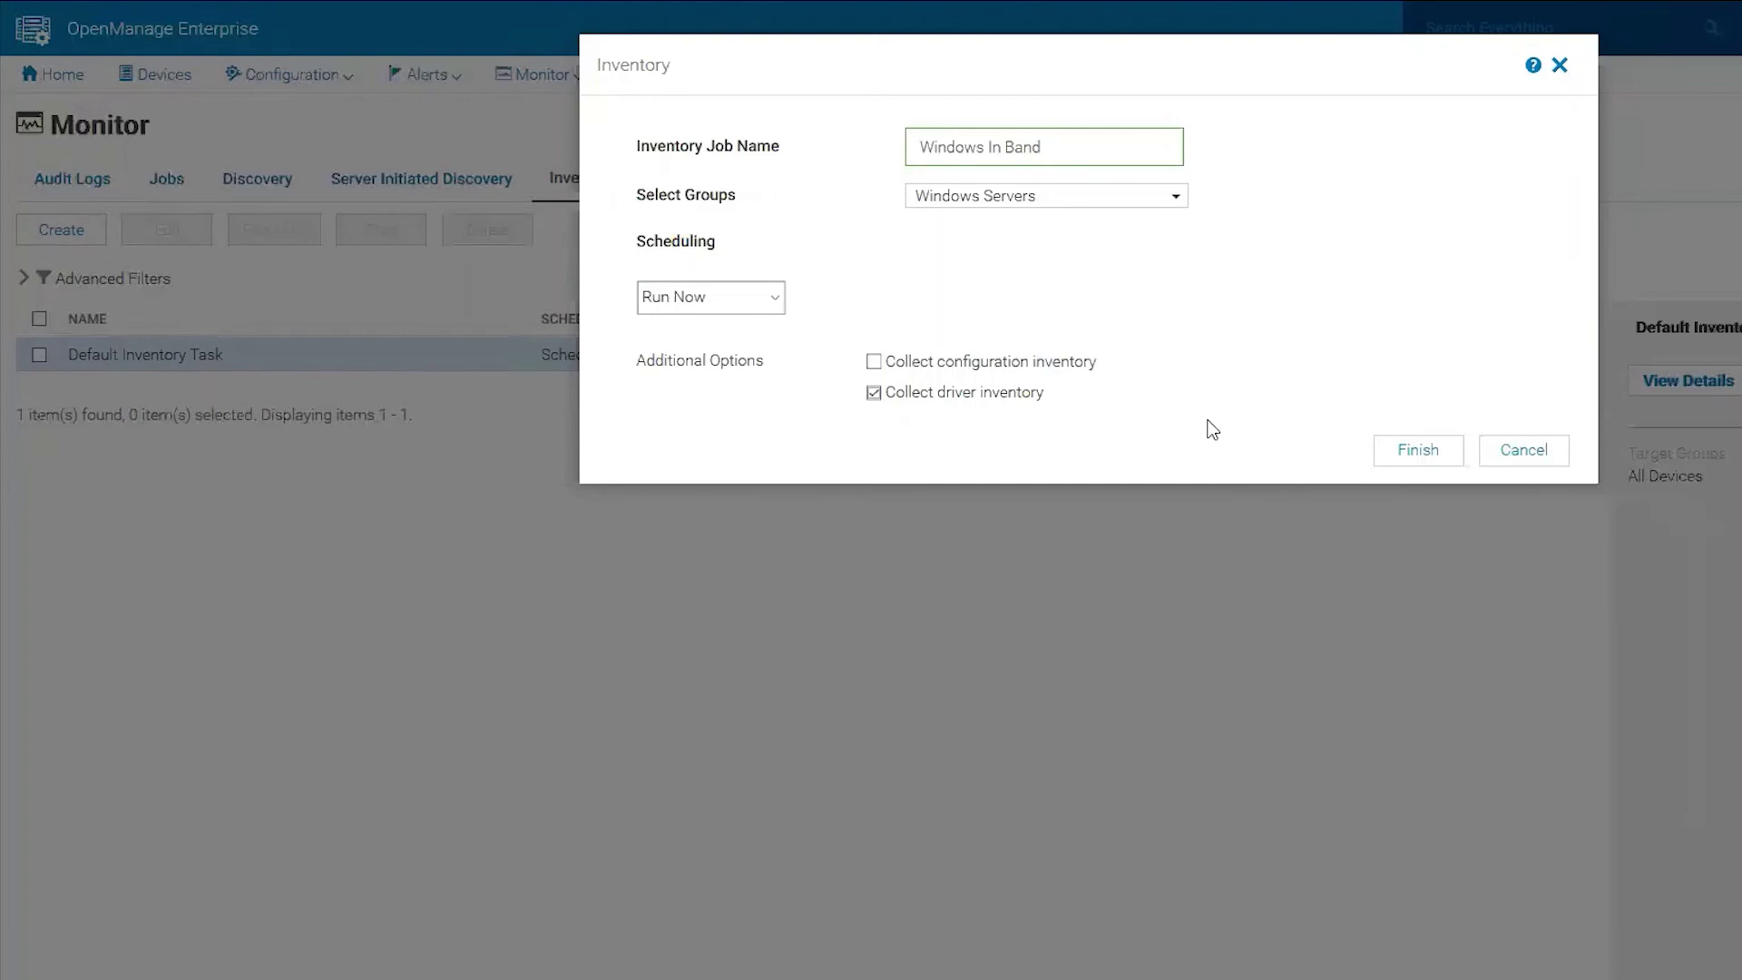
left_click(1412, 450)
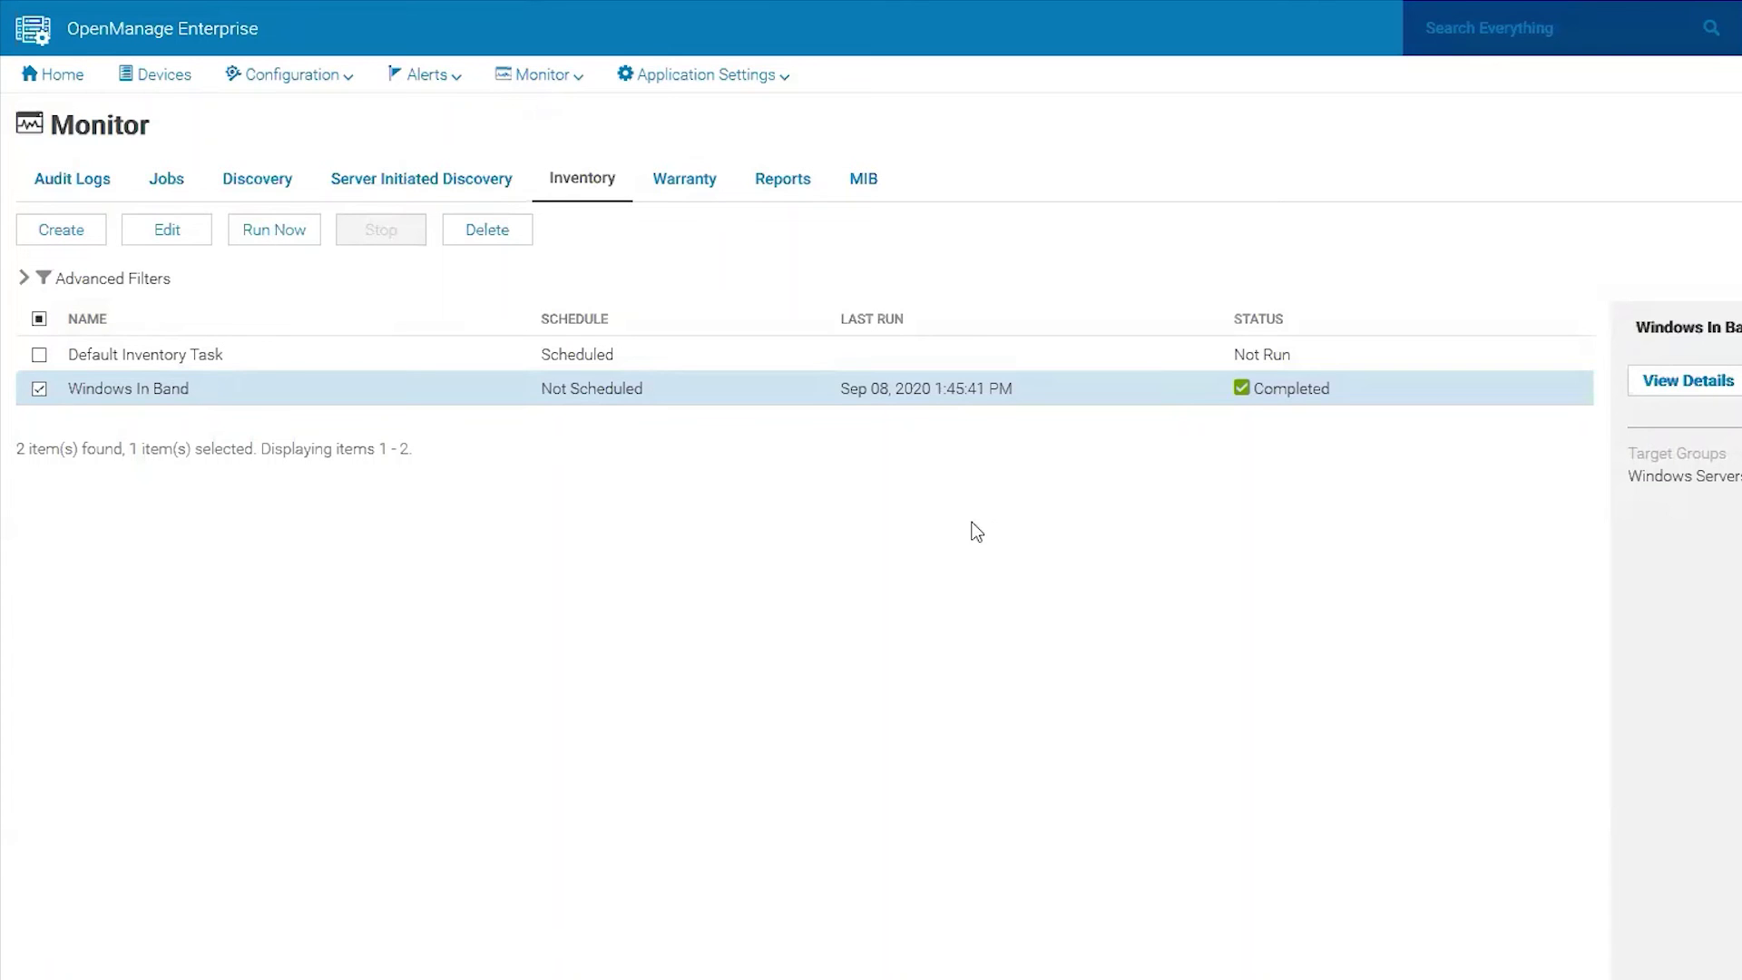
Open Windows In Band job details and highlight the successful OS inventory collection messages.
left_click(1687, 393)
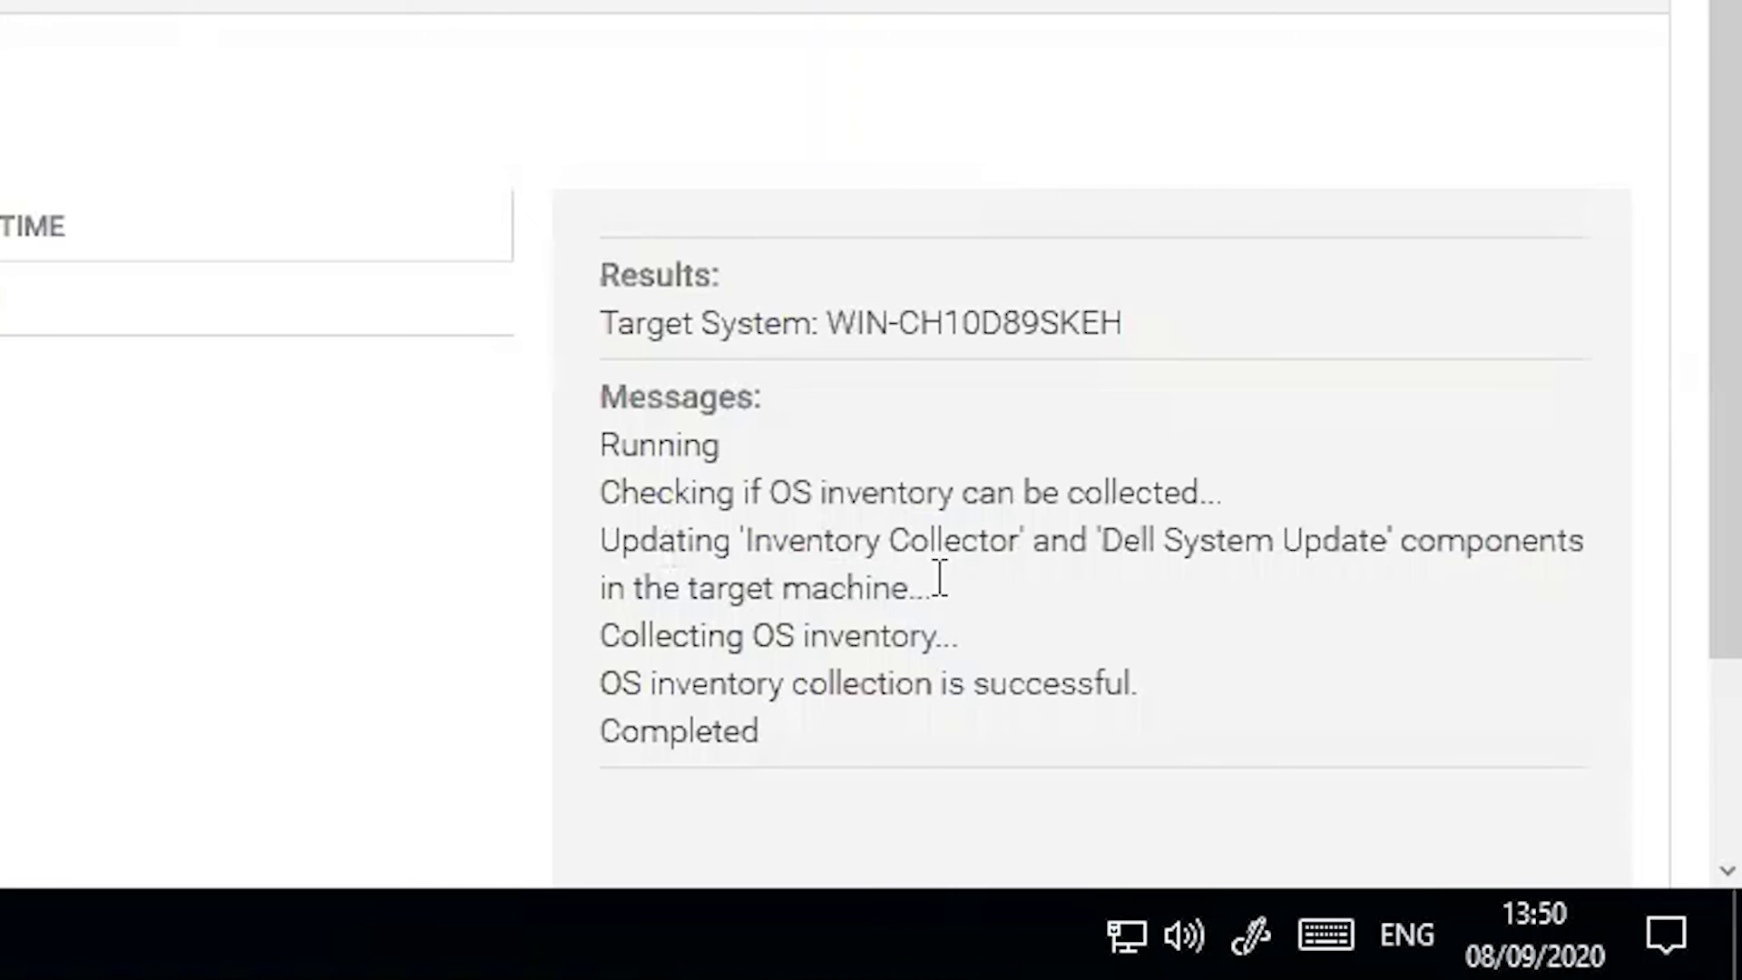
left_click_drag(665, 635, 1003, 651)
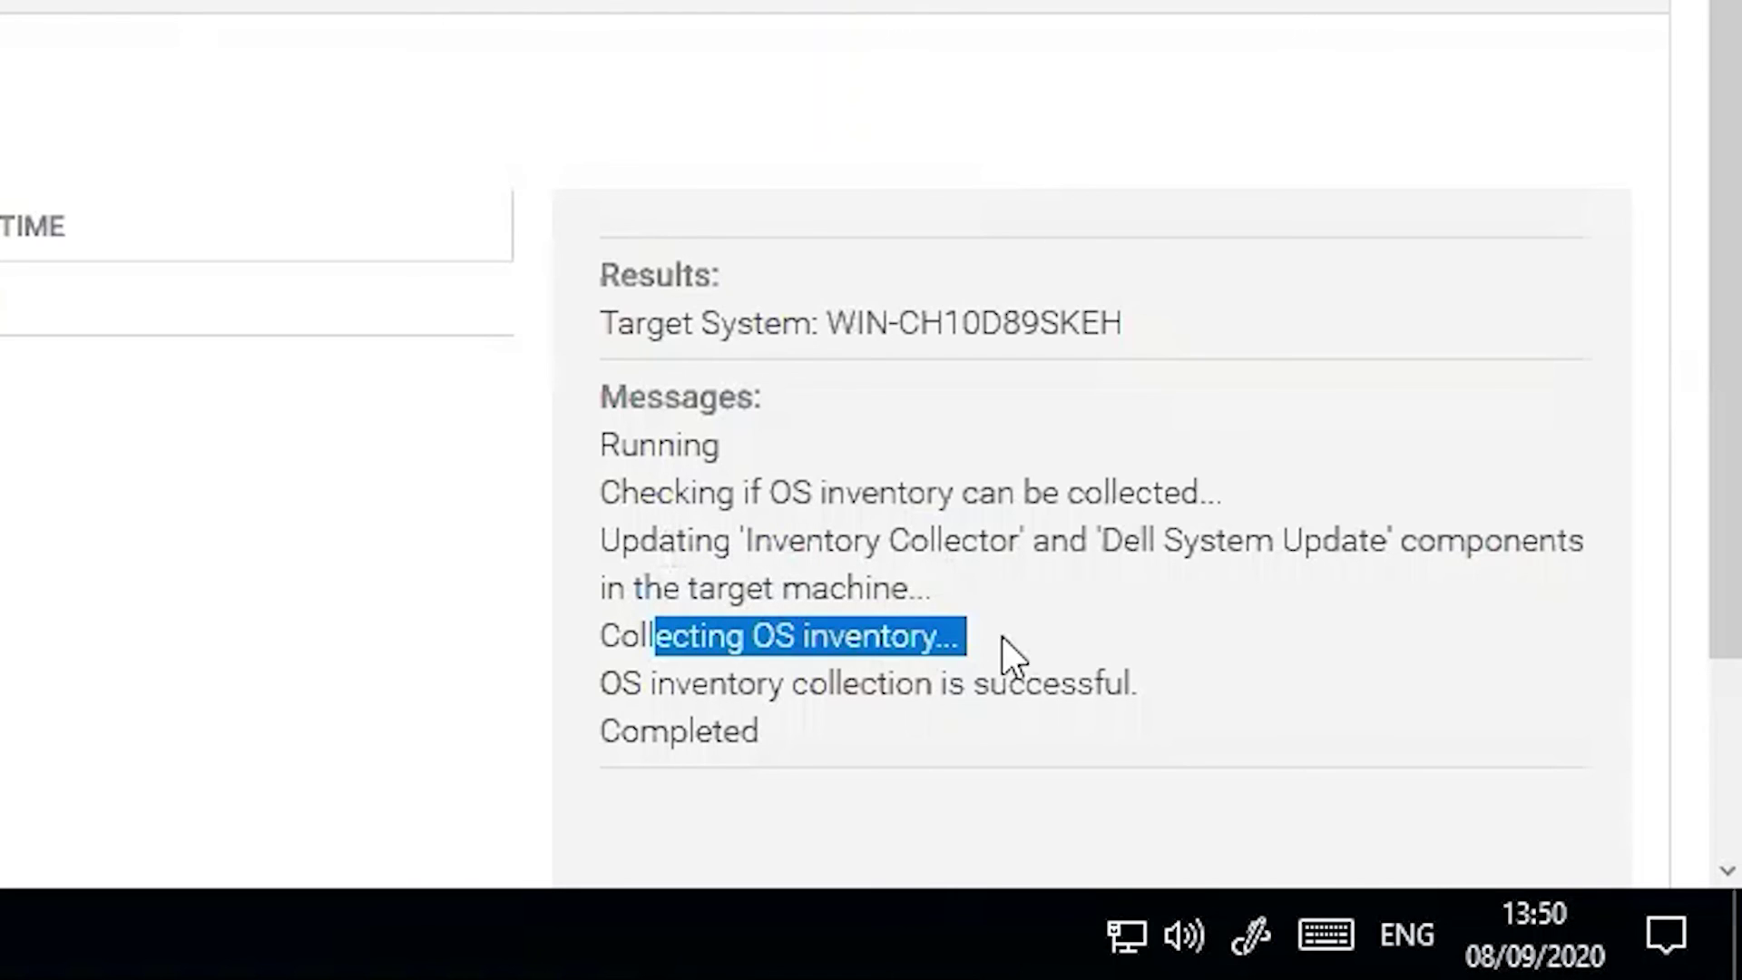
left_click_drag(773, 540, 1041, 535)
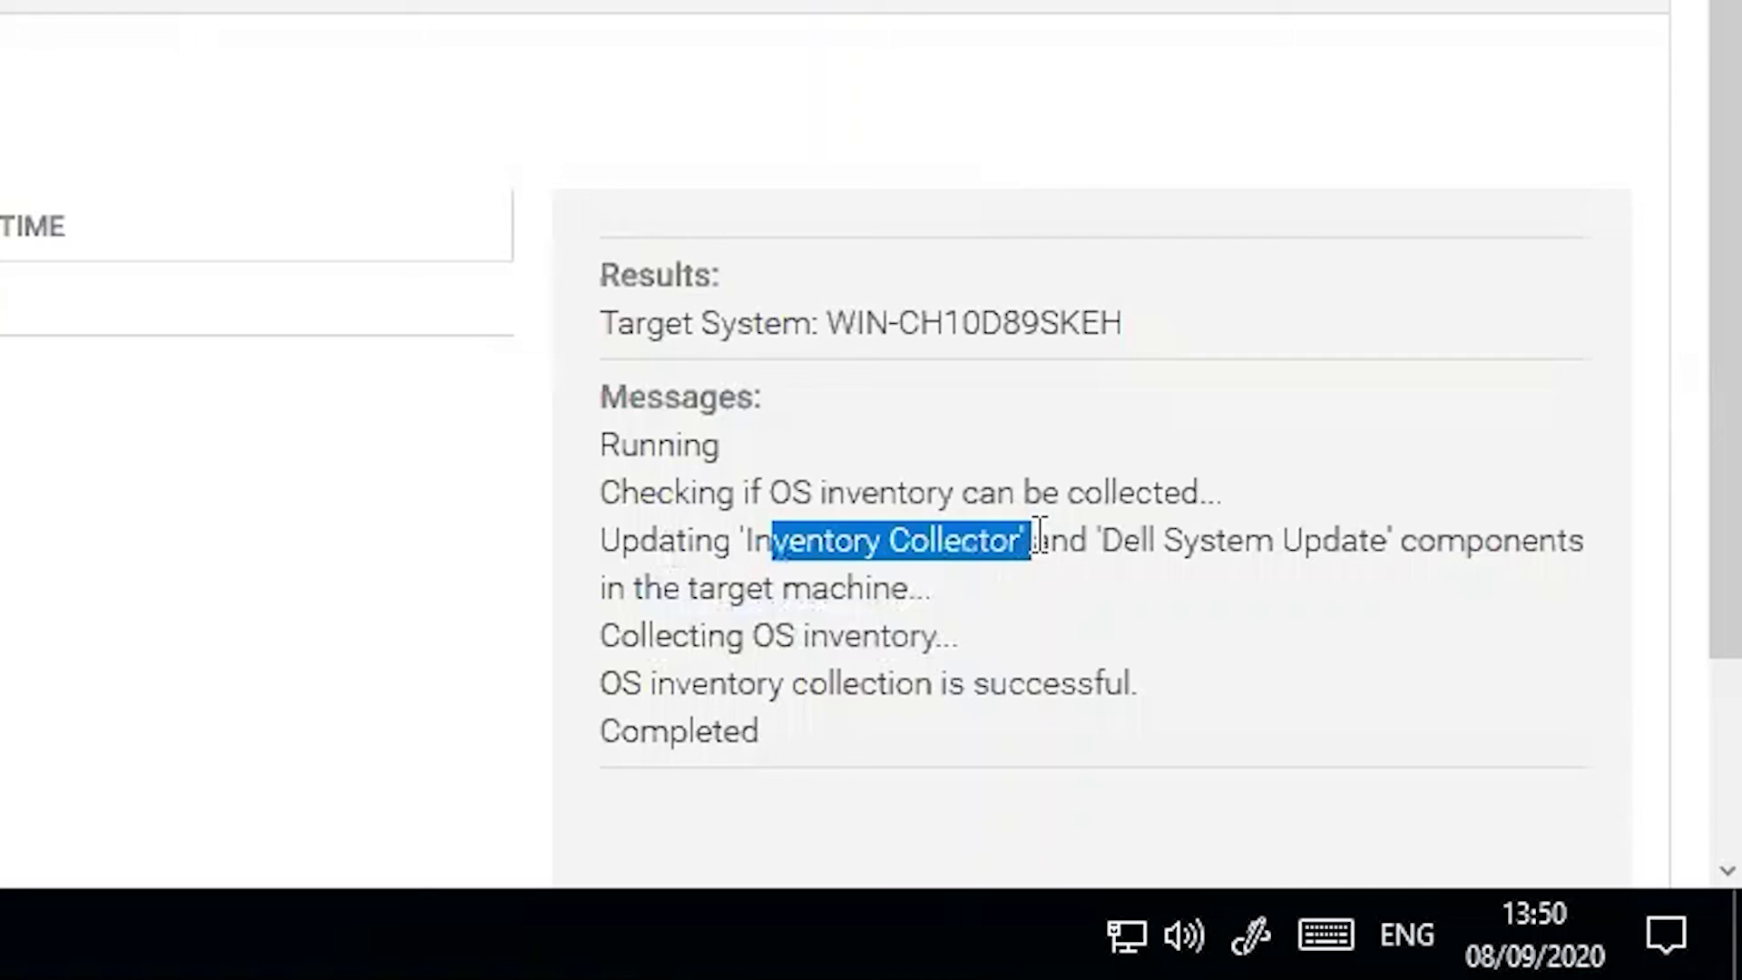